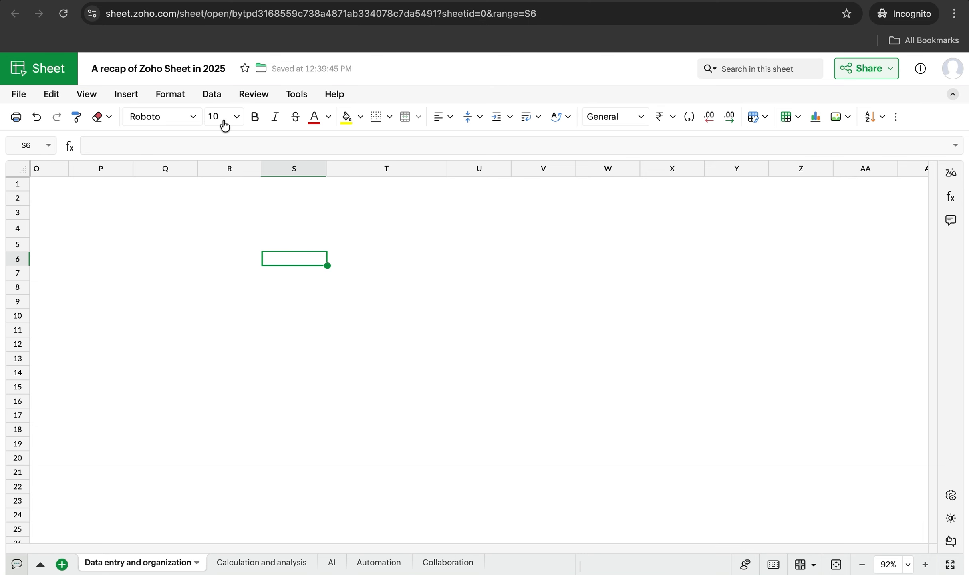
Extract the table from the Zylker inventory list image with Data from Picture, using the whole picture area
click(211, 94)
click(253, 353)
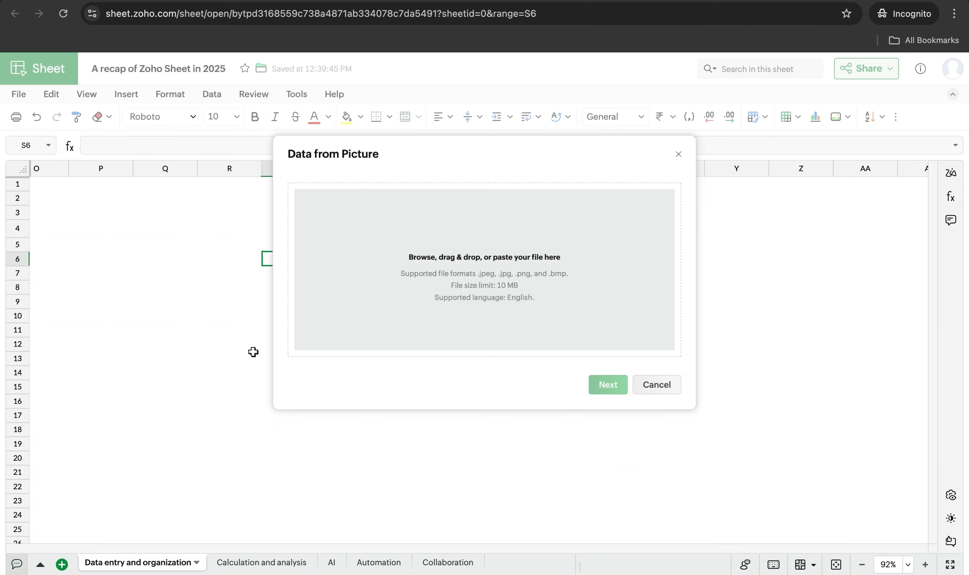
click(463, 285)
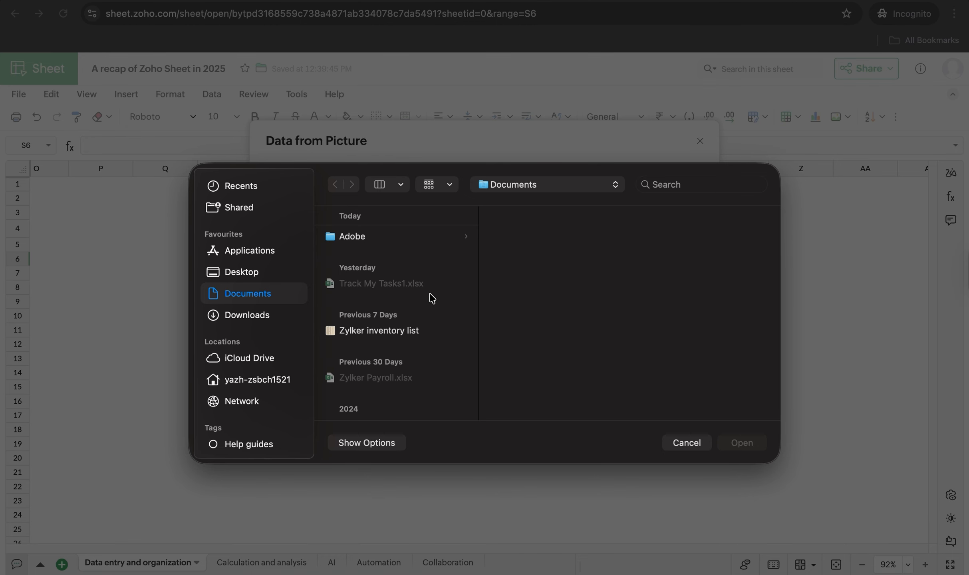
click(404, 337)
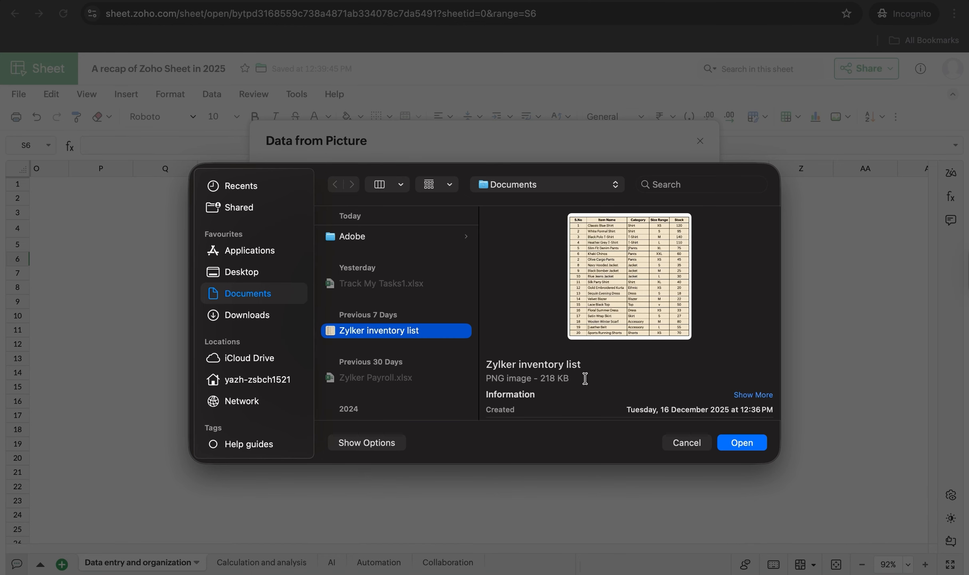
click(726, 442)
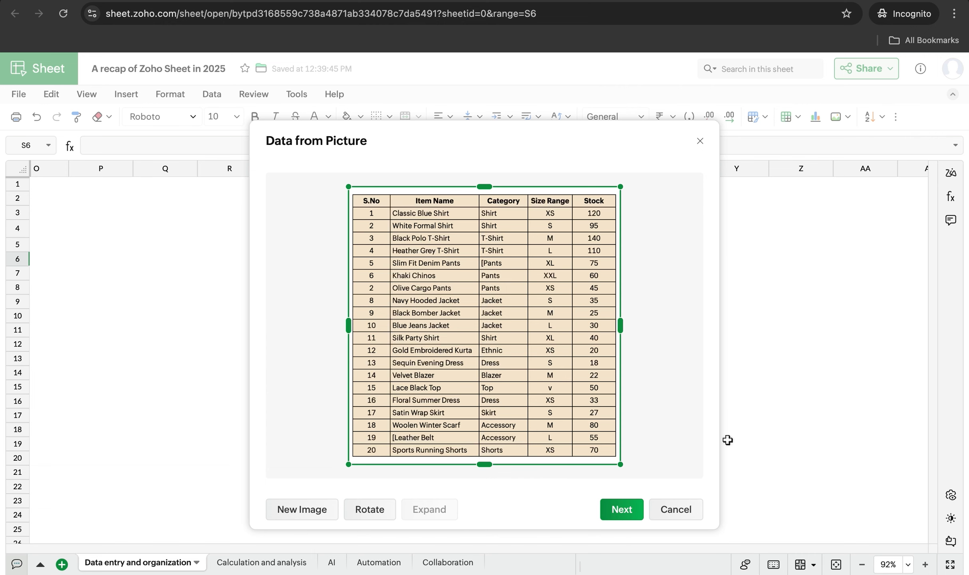
click(632, 510)
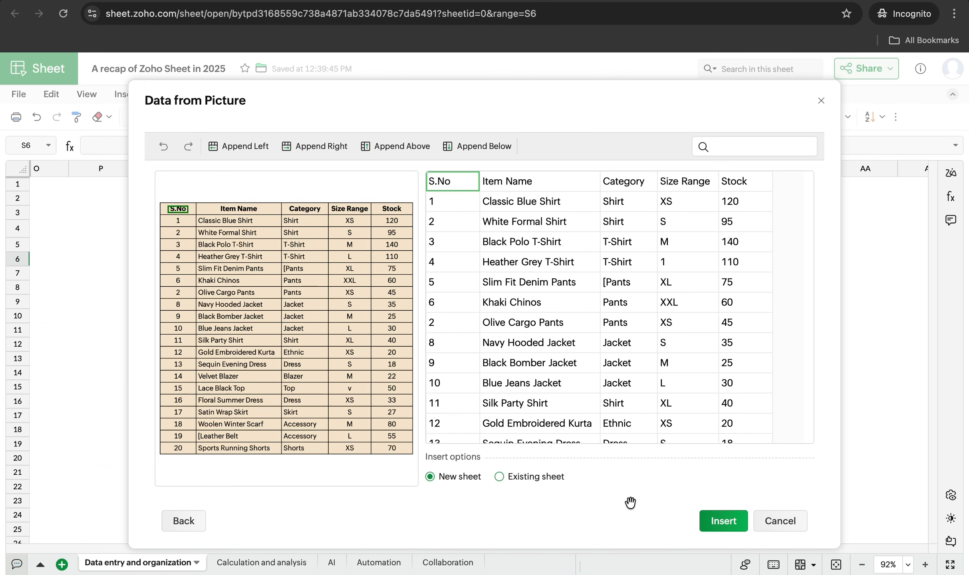
Correct the Heather Grey T-Shirt's Size Range to L in the extracted data
click(679, 263)
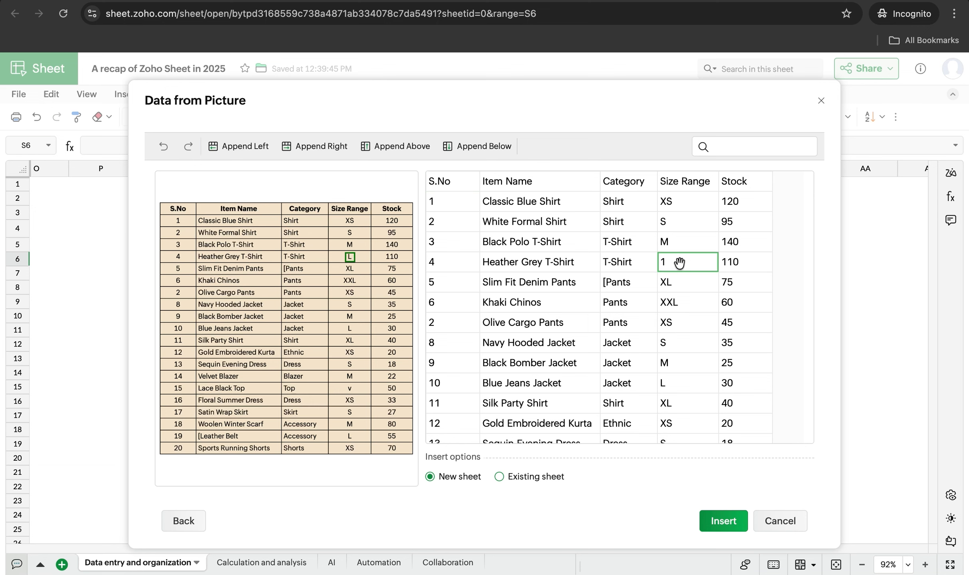
text(L)
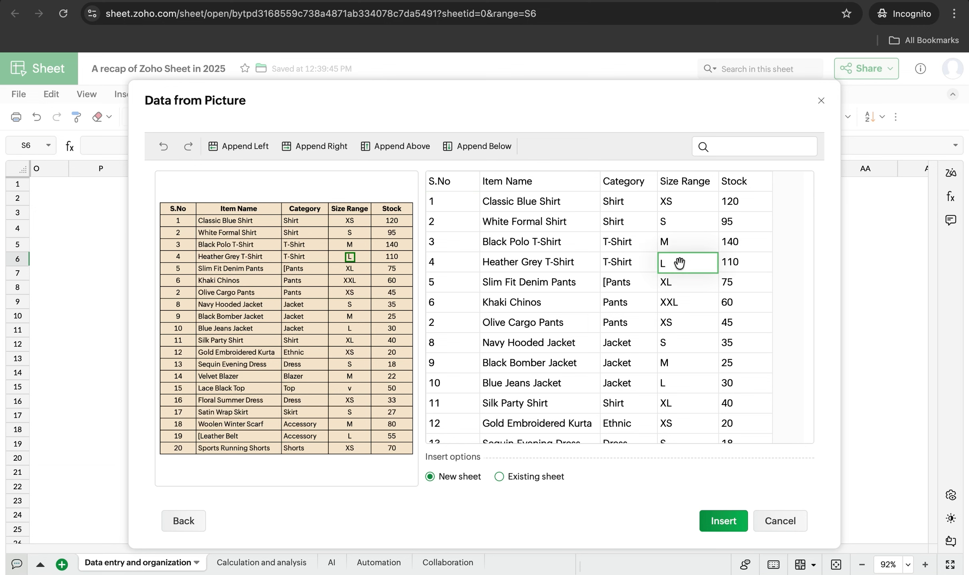
click(567, 282)
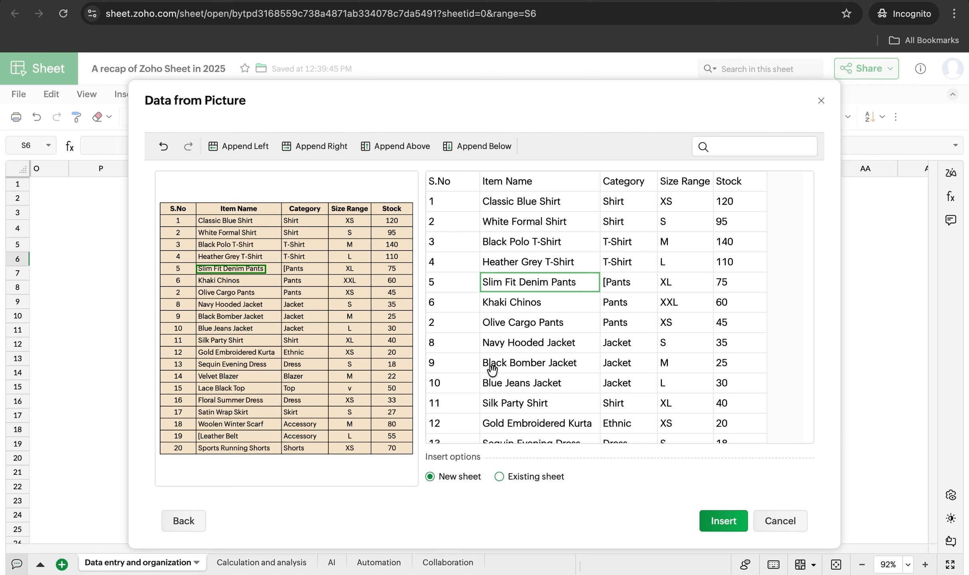
Insert the extracted table into the existing Data entry and organization sheet at cell S6
click(500, 477)
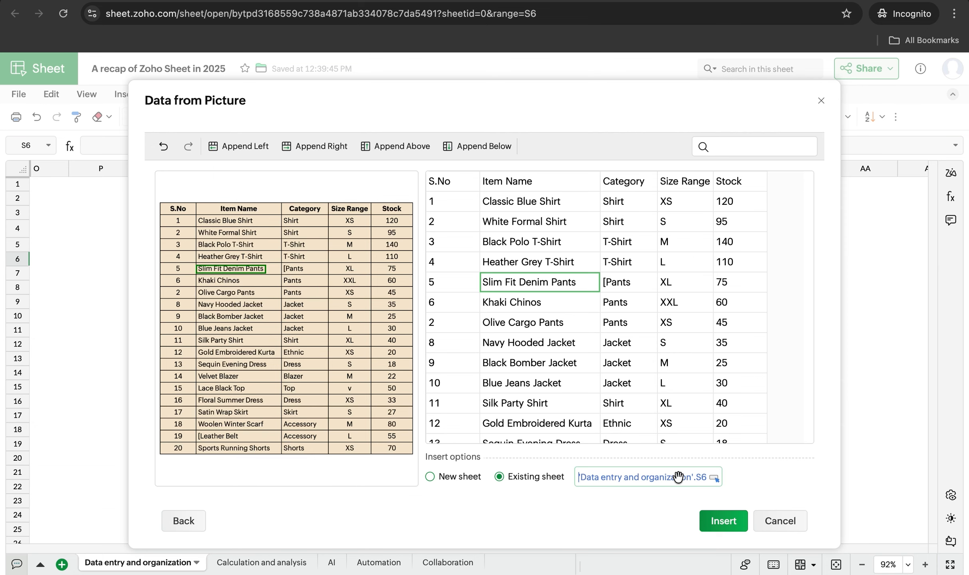
click(717, 521)
scroll(724, 442, down, 1)
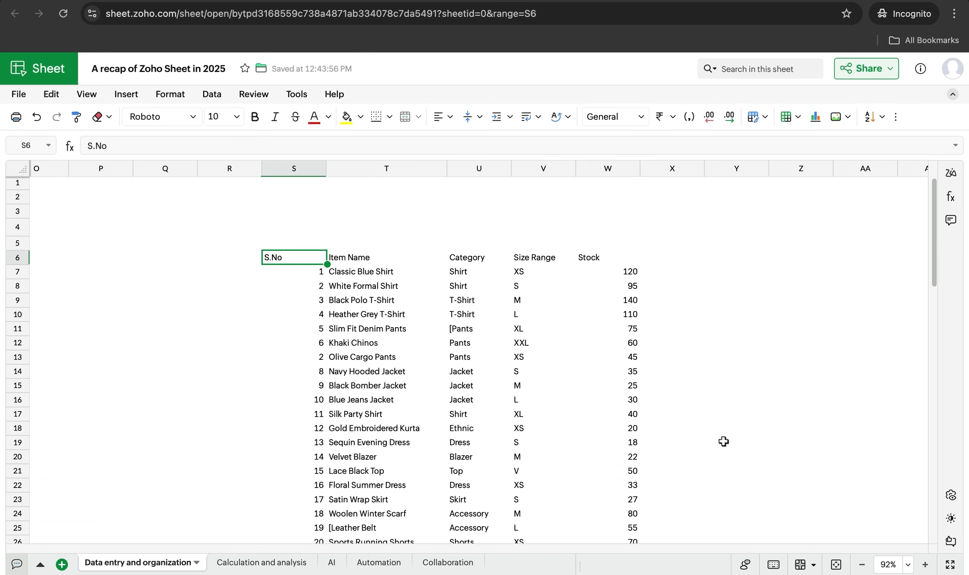
scroll(724, 442, down, 3)
scroll(724, 442, left, 1)
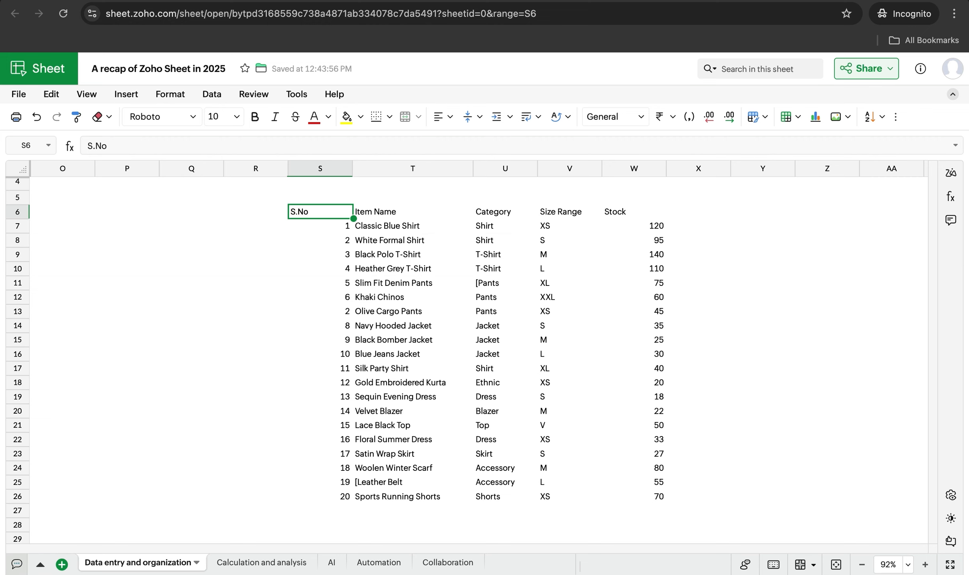
Return to cell A1 and follow the Multi-select picklist link to the product table at AM6
key(ctrl+Home)
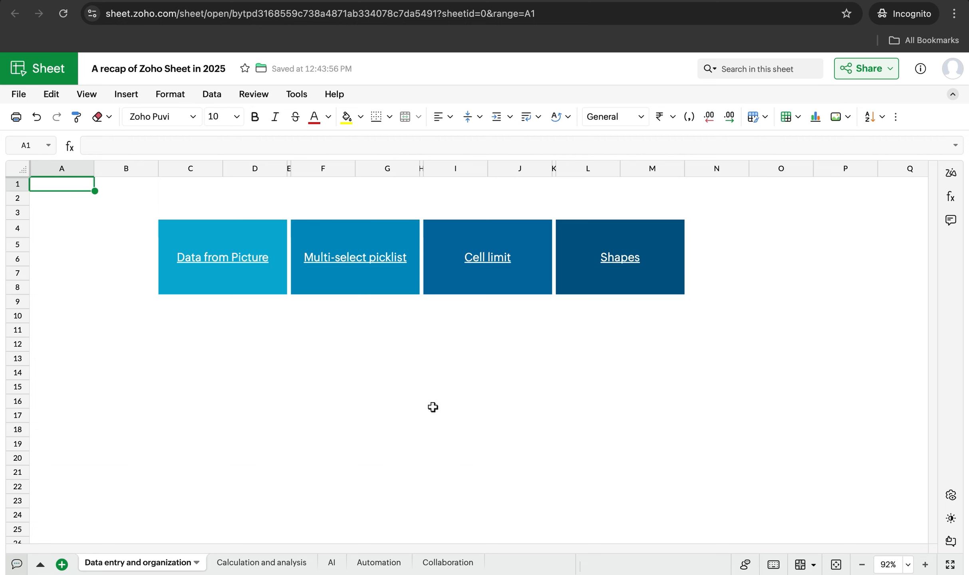
click(364, 280)
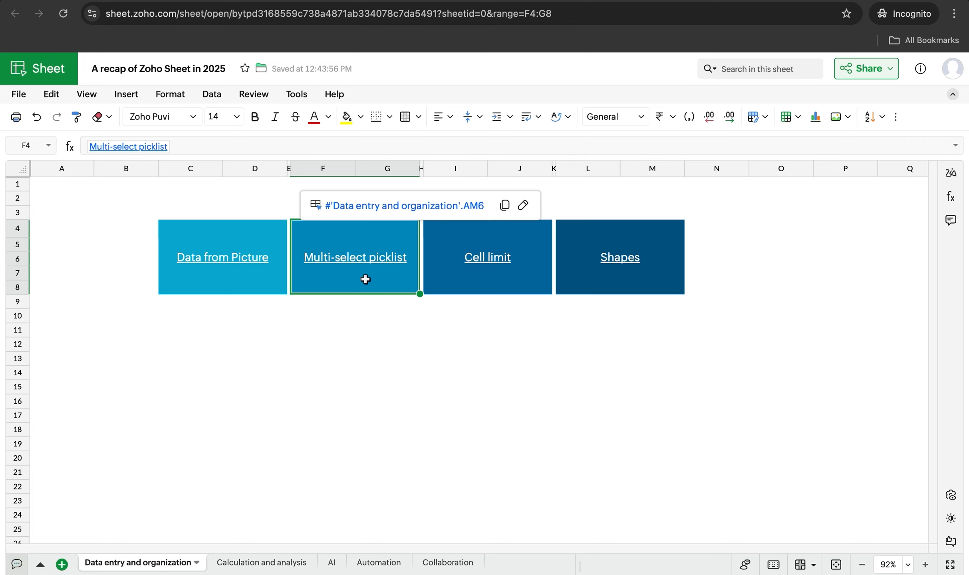
click(400, 207)
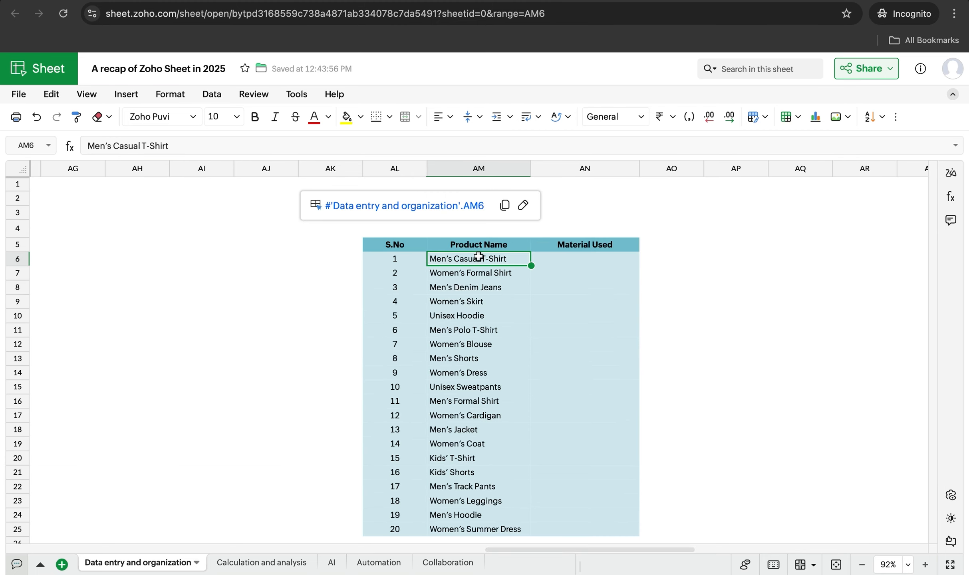
scroll(601, 262, down, 1)
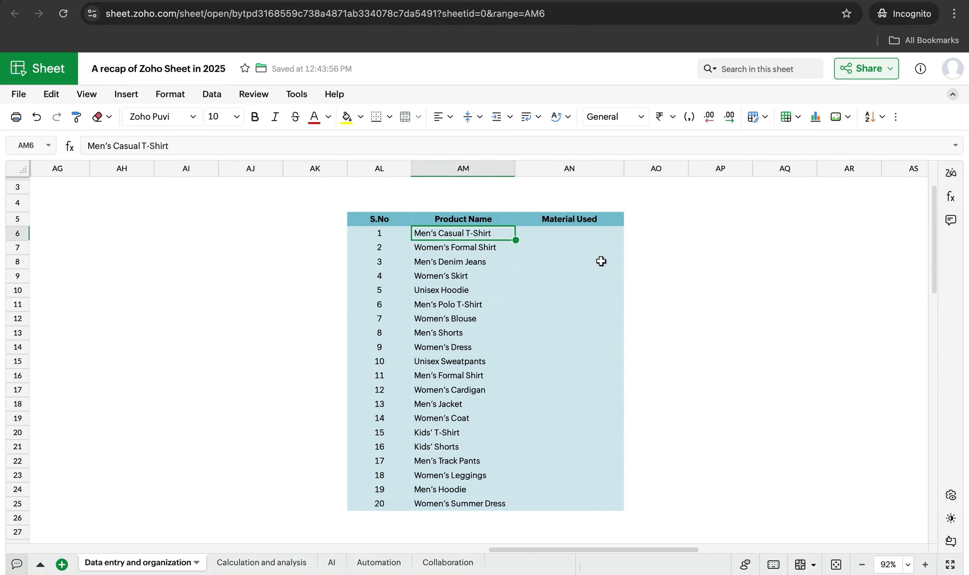
Start a new multi-select picklist for the empty Material Used cells AN6:AN25
click(582, 234)
drag(582, 234, 599, 509)
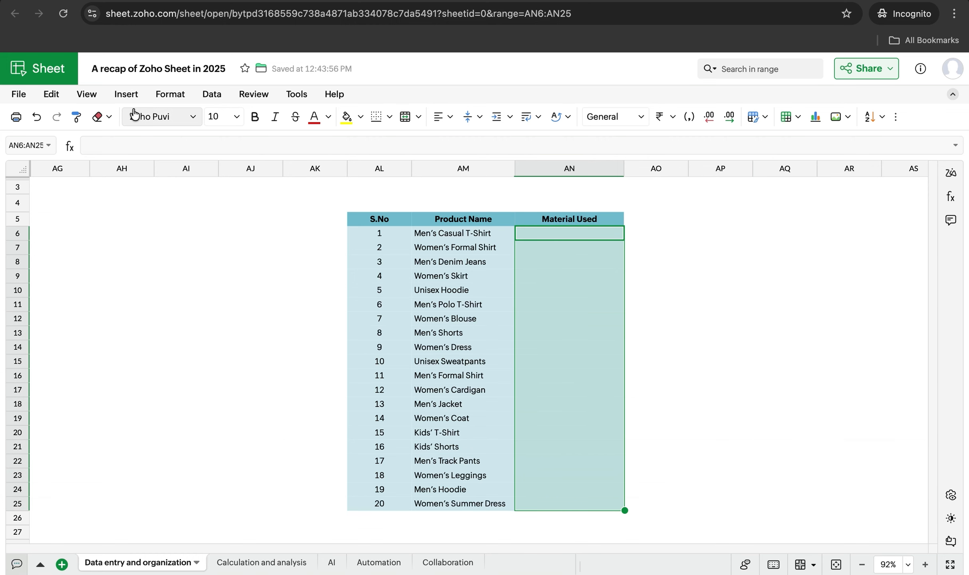
click(127, 95)
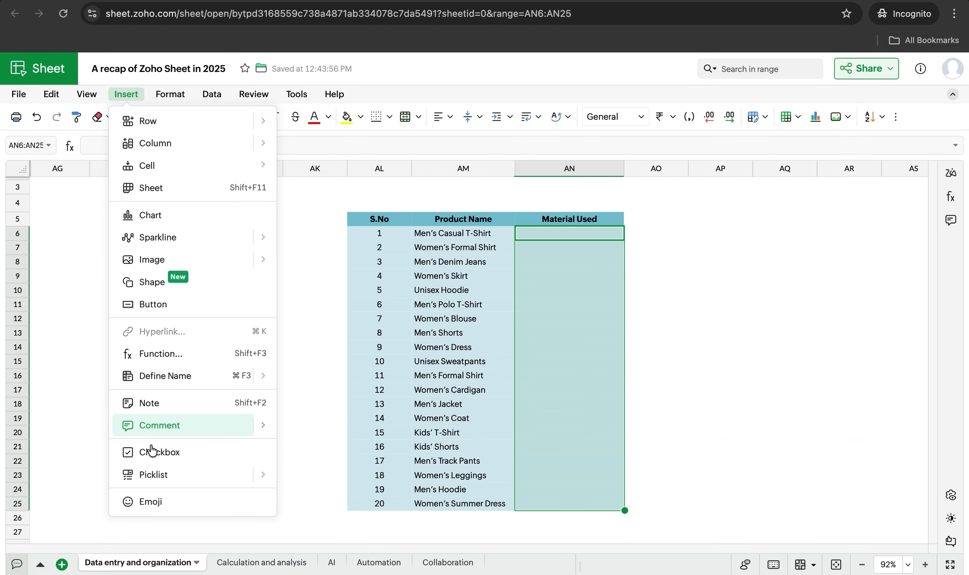
mouse_move(157, 475)
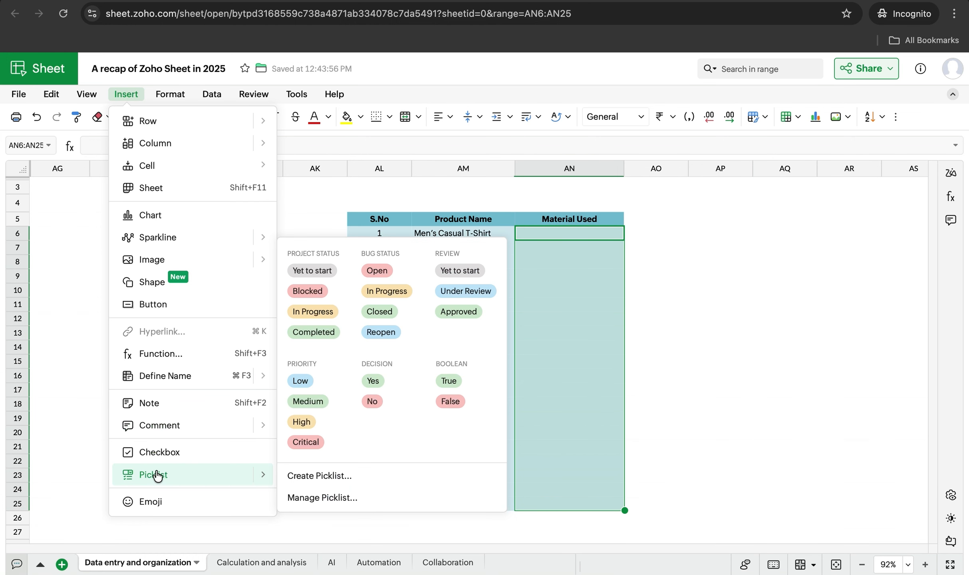
click(315, 472)
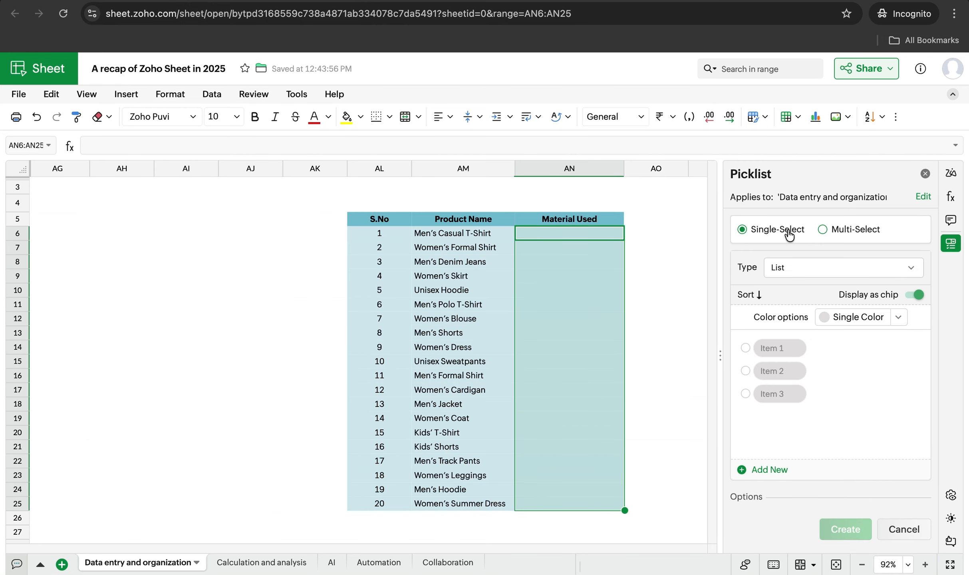
click(823, 230)
Enter nylon, Cotton and Silk as the three picklist items
click(788, 347)
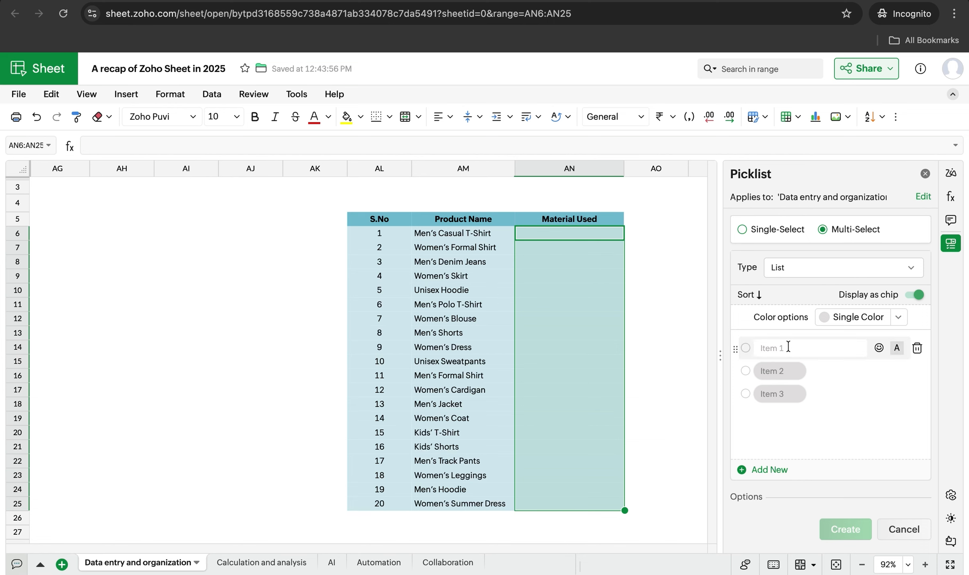
text(nylon)
key(Return)
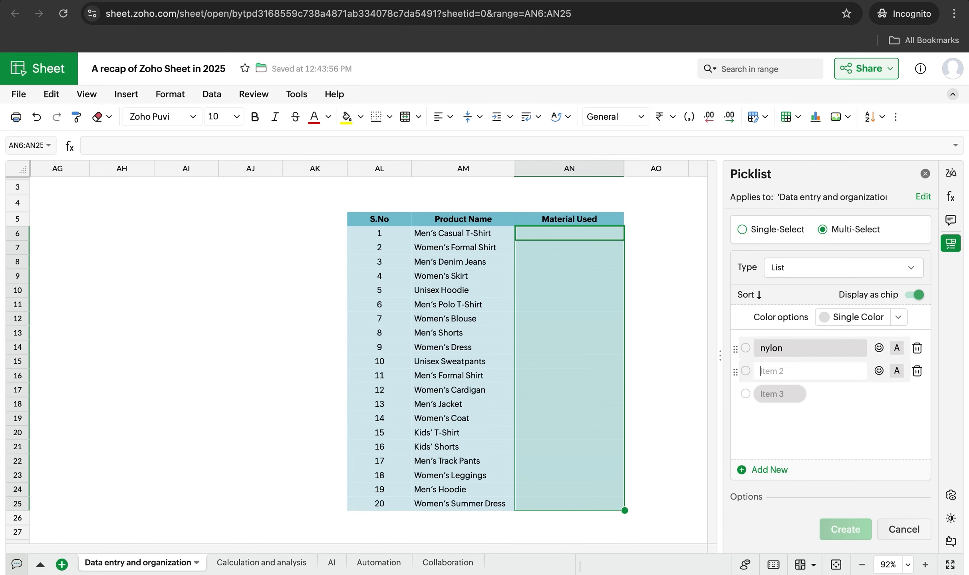
text(Cotton)
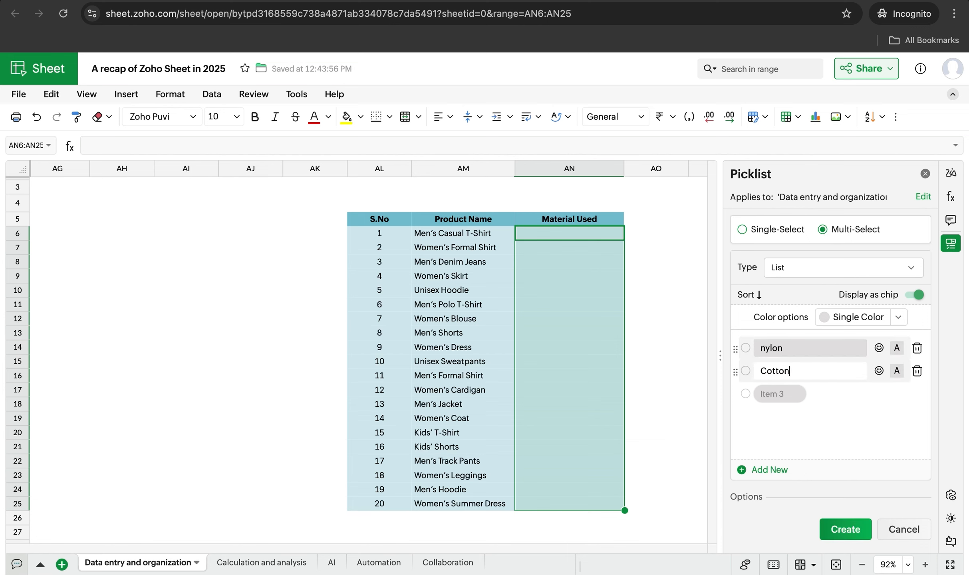
key(Return)
text(Silk)
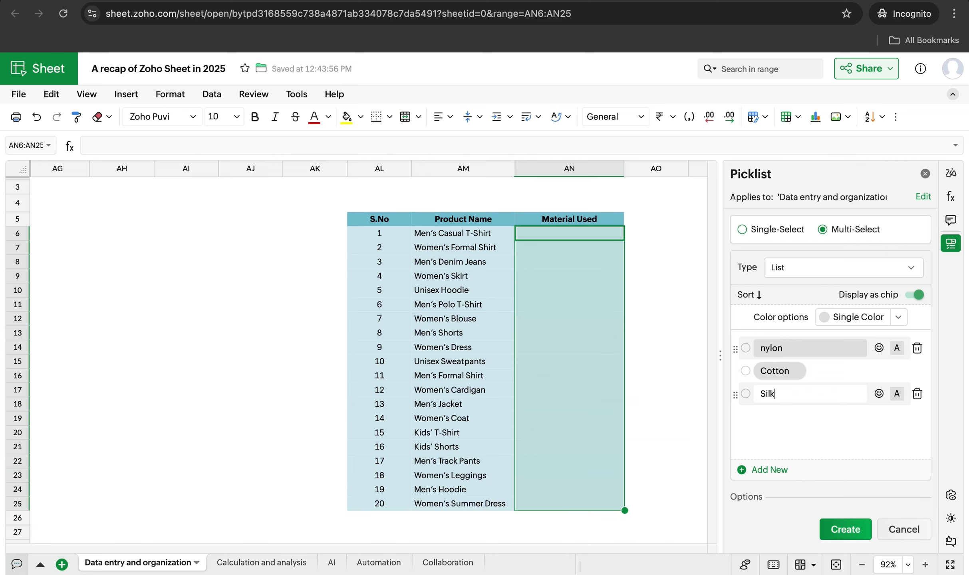
Color the nylon item light green, Cotton light purple and Silk light cyan, and create the picklist
click(898, 348)
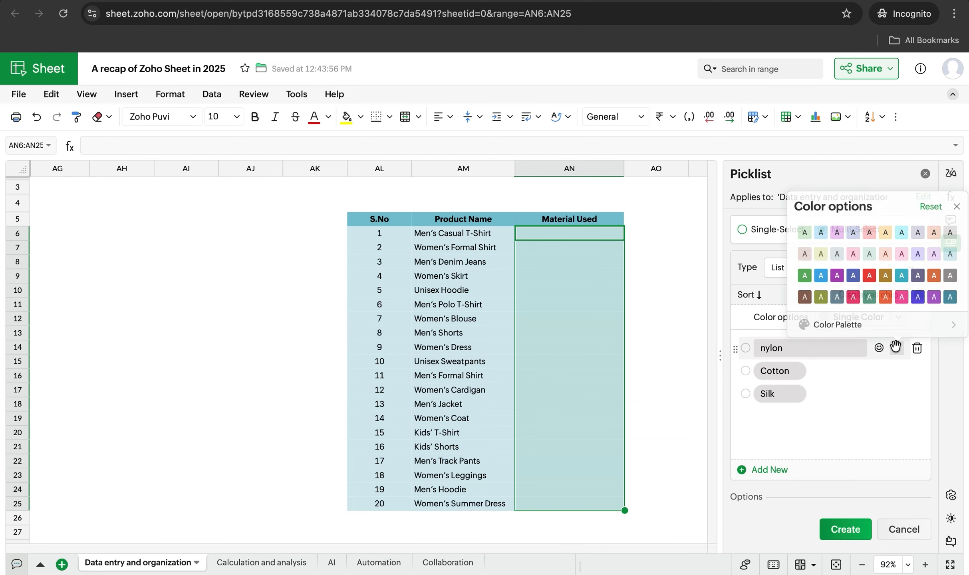
click(804, 232)
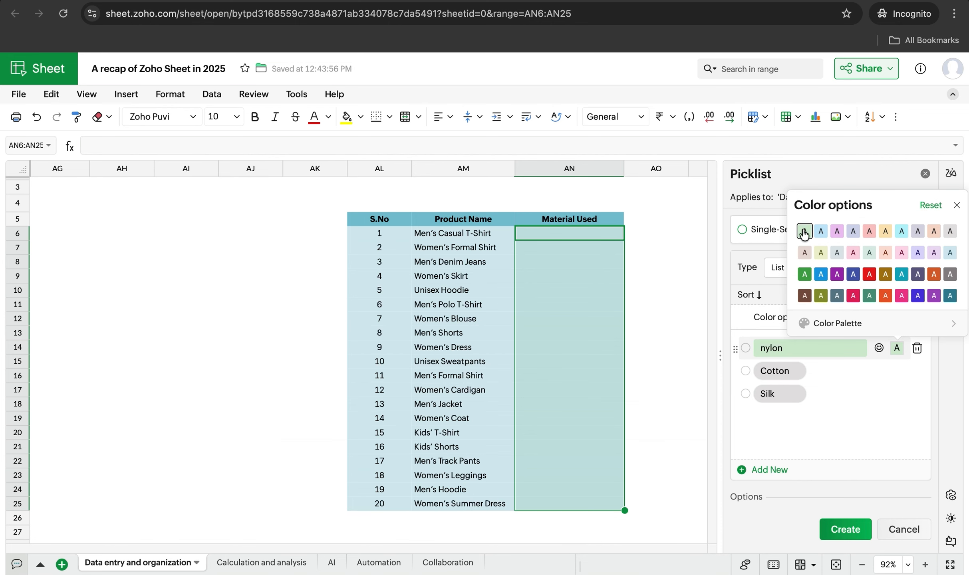
click(899, 371)
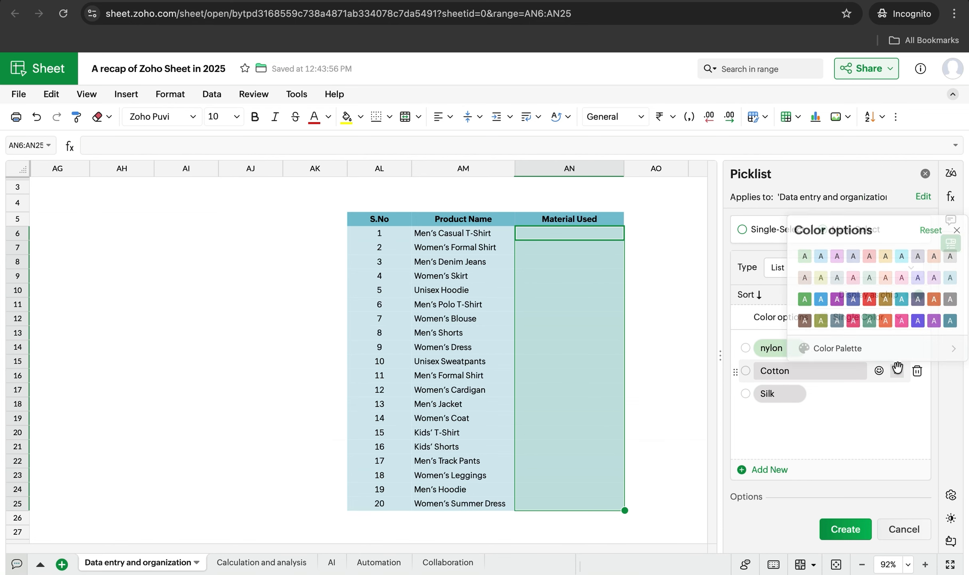
click(837, 255)
click(898, 394)
click(902, 277)
scroll(790, 412, down, 2)
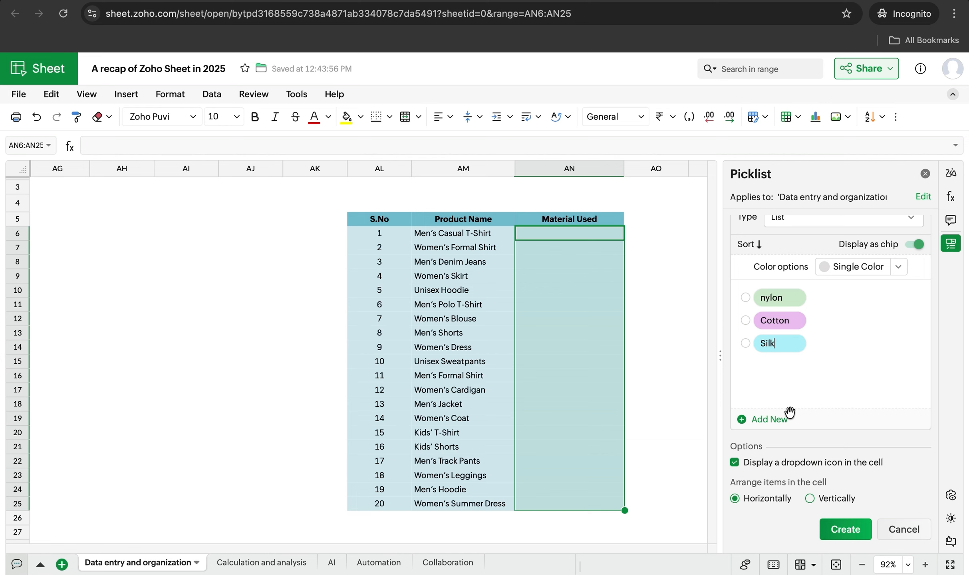
click(833, 528)
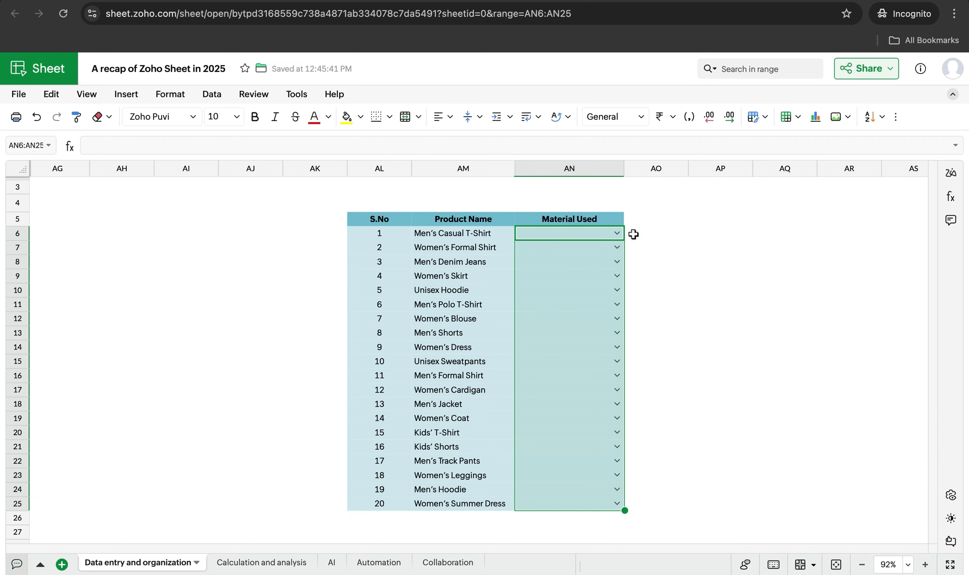
Choose nylon, Cotton and Silk as the materials used for Men's Casual T-Shirt
click(617, 233)
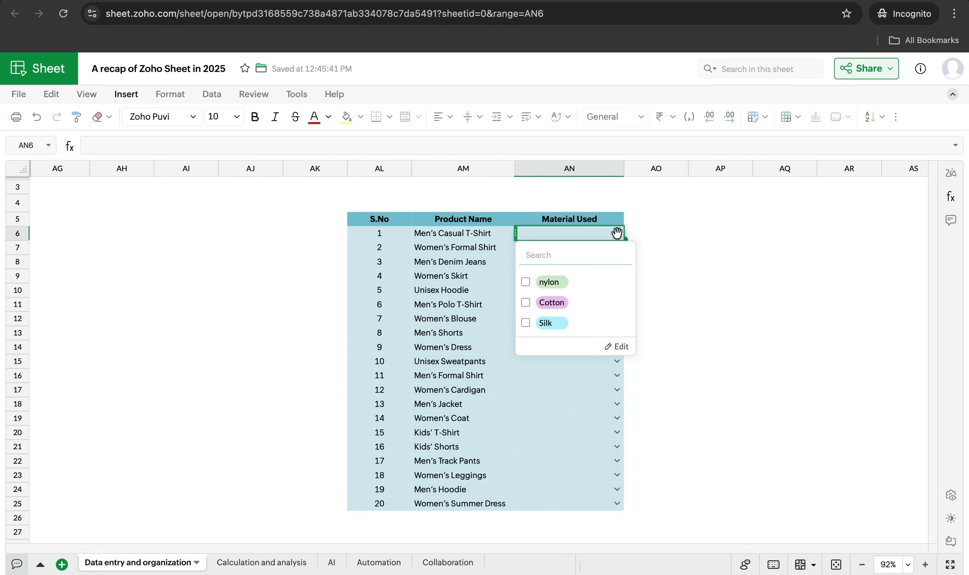
click(569, 281)
click(566, 302)
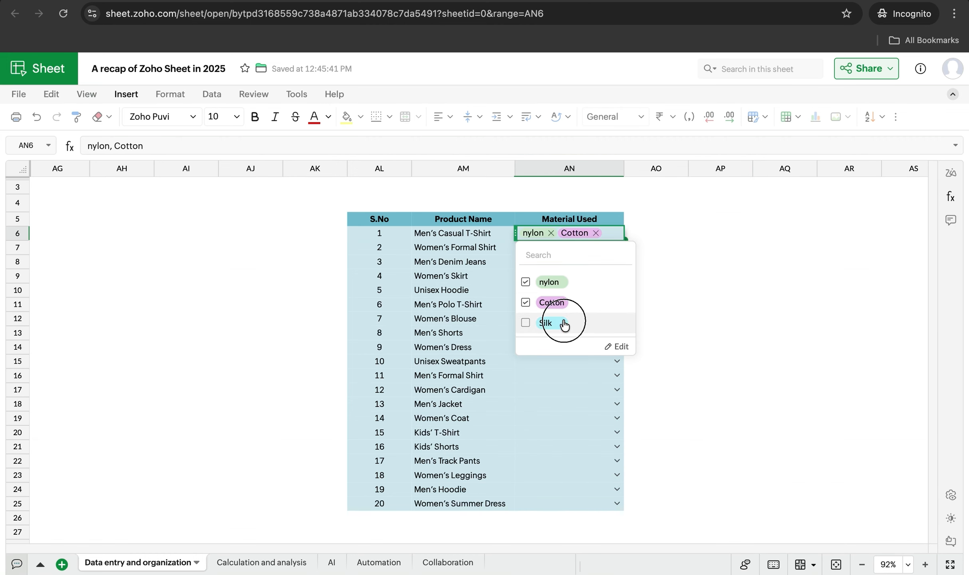
click(564, 323)
click(701, 271)
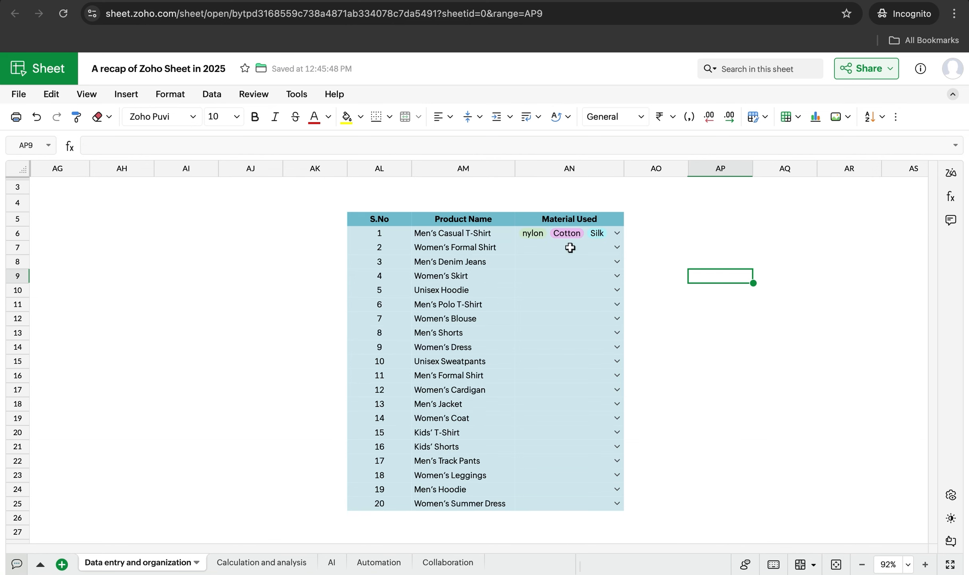
Copy the picklist cells AN7:AN25 and paste them into the column beside Material Used
drag(569, 246, 568, 506)
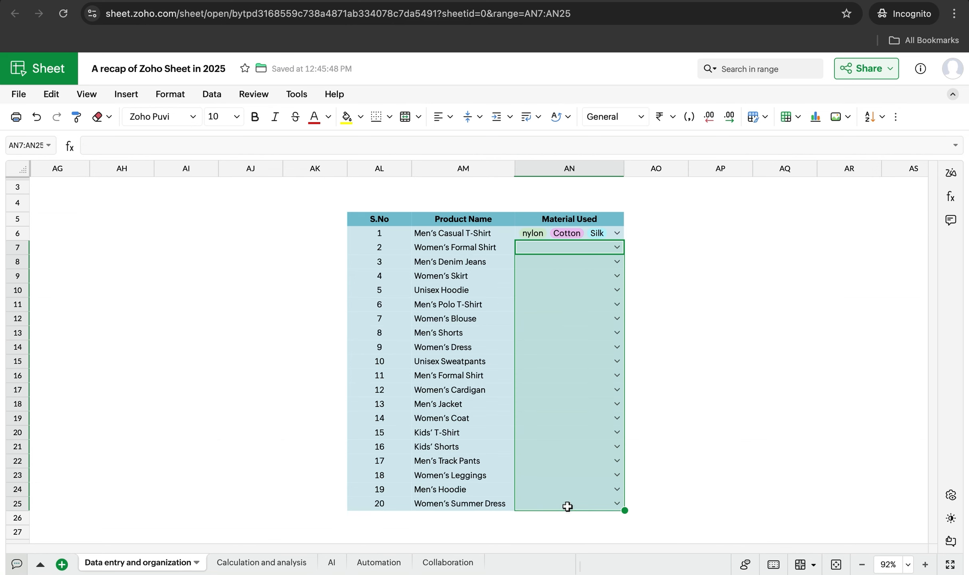
key(ctrl+c)
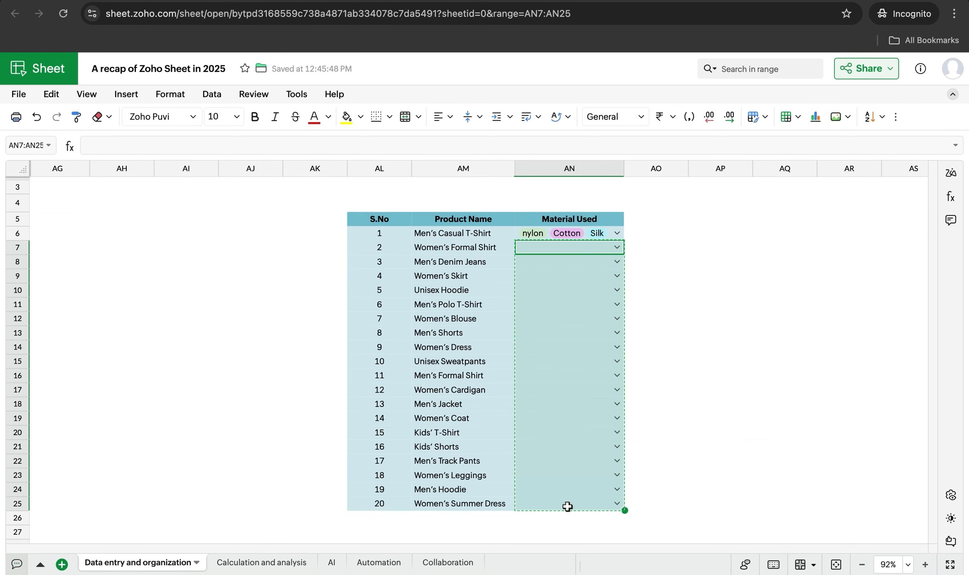
click(643, 242)
key(ctrl+v)
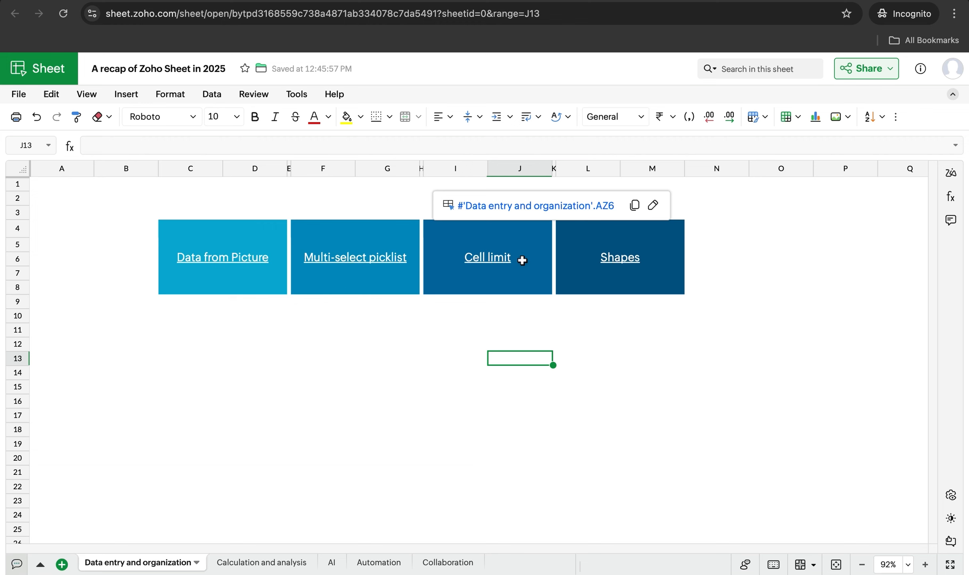
Follow the Cell limit link to the feature limits table at AZ6
click(527, 211)
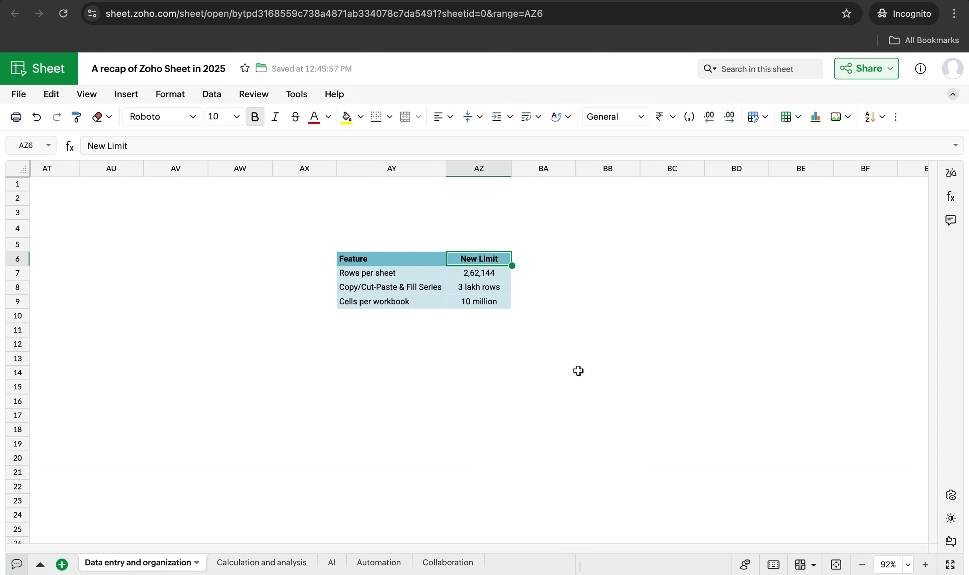
Return to the feature overview at A1, follow the Shapes link to C40, and delete the existing hexagon diagram there
key(ctrl+Home)
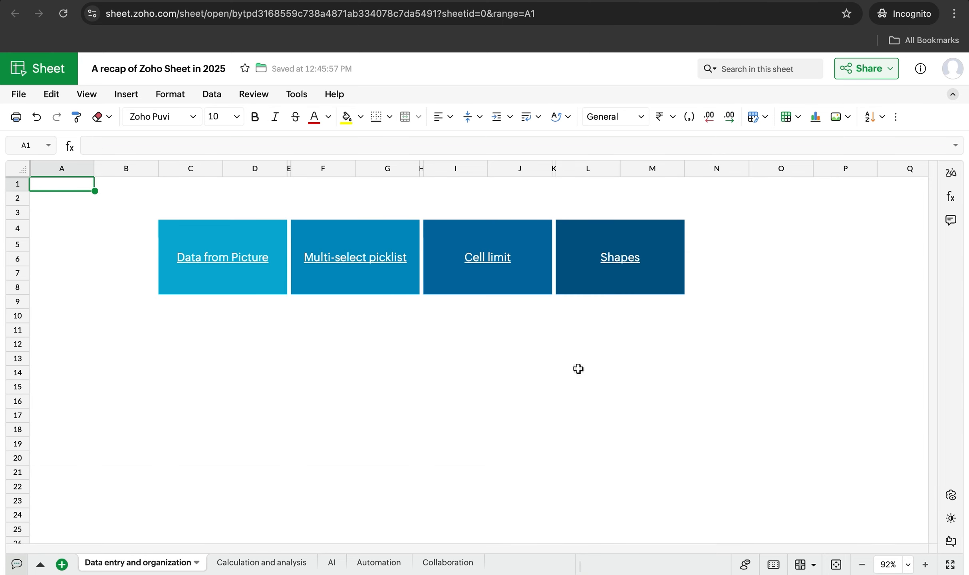
mouse_move(605, 289)
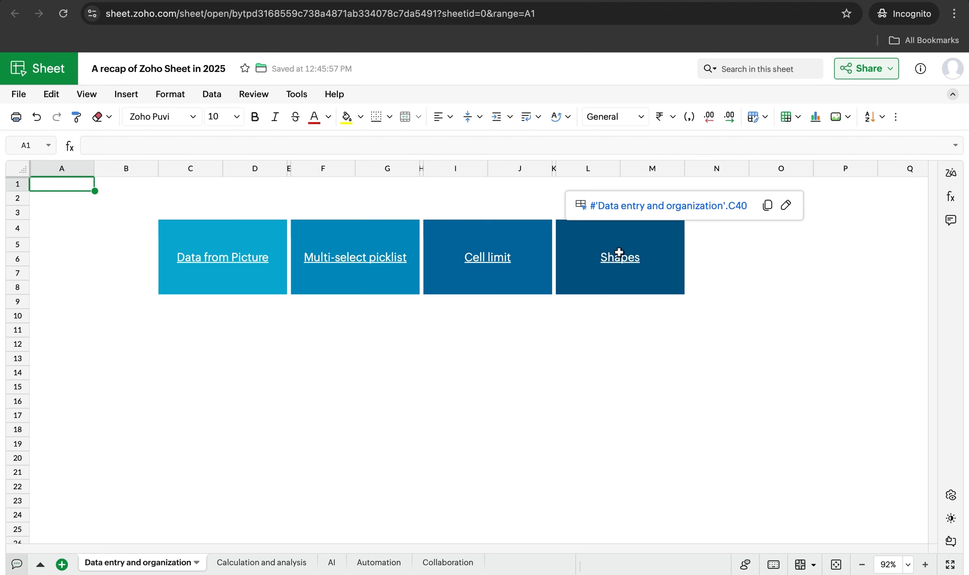
click(630, 206)
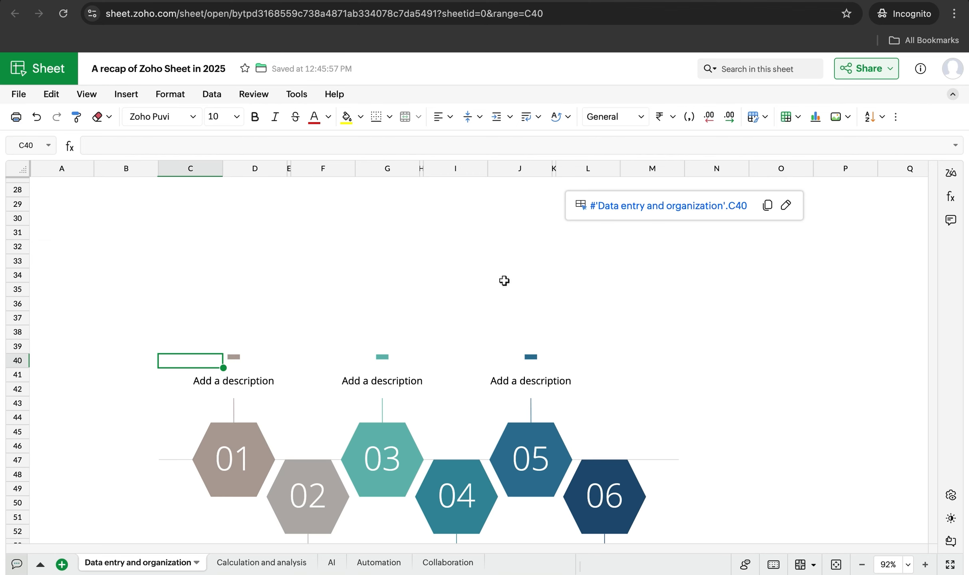
scroll(504, 281, down, 3)
scroll(505, 285, down, 1)
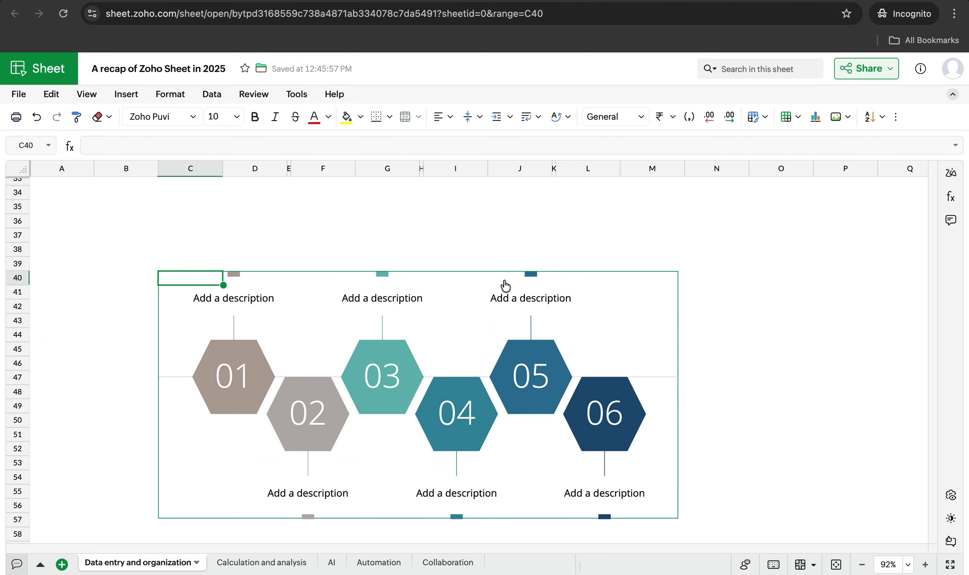
click(505, 281)
key(Delete)
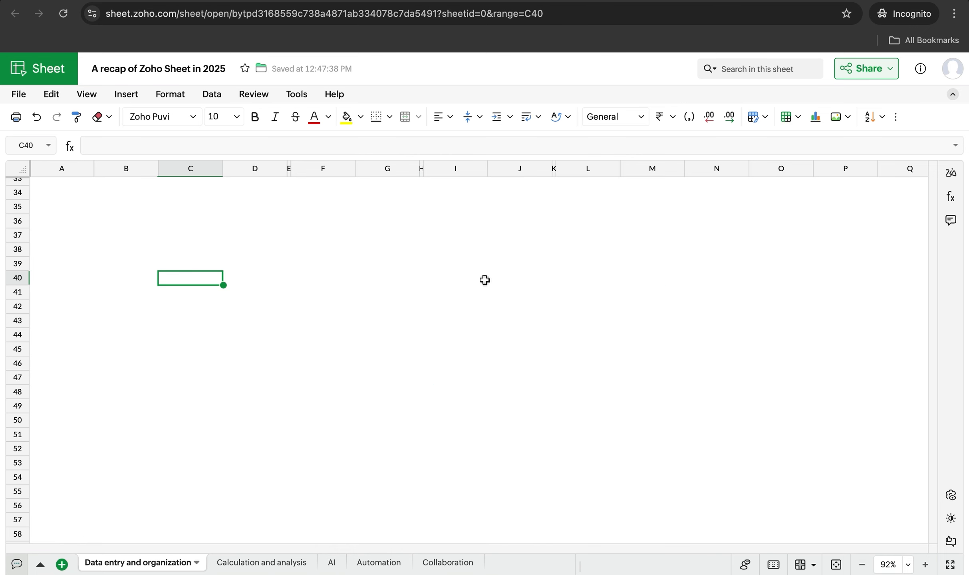
click(123, 95)
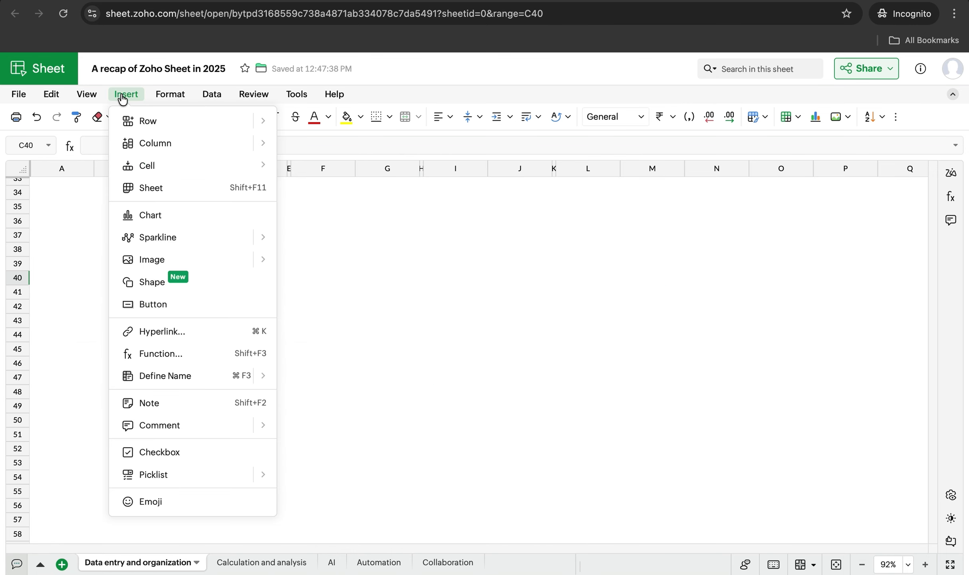
click(160, 278)
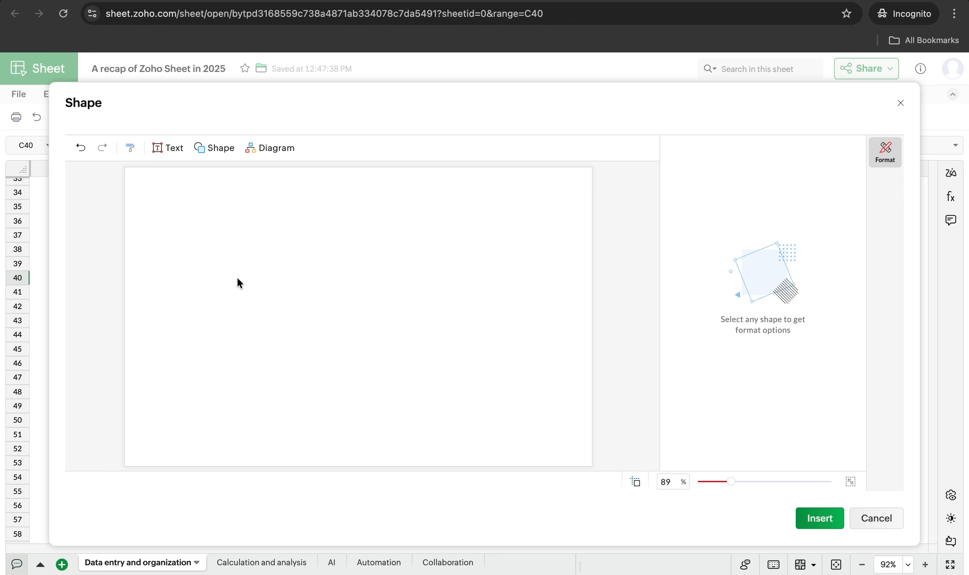
click(176, 149)
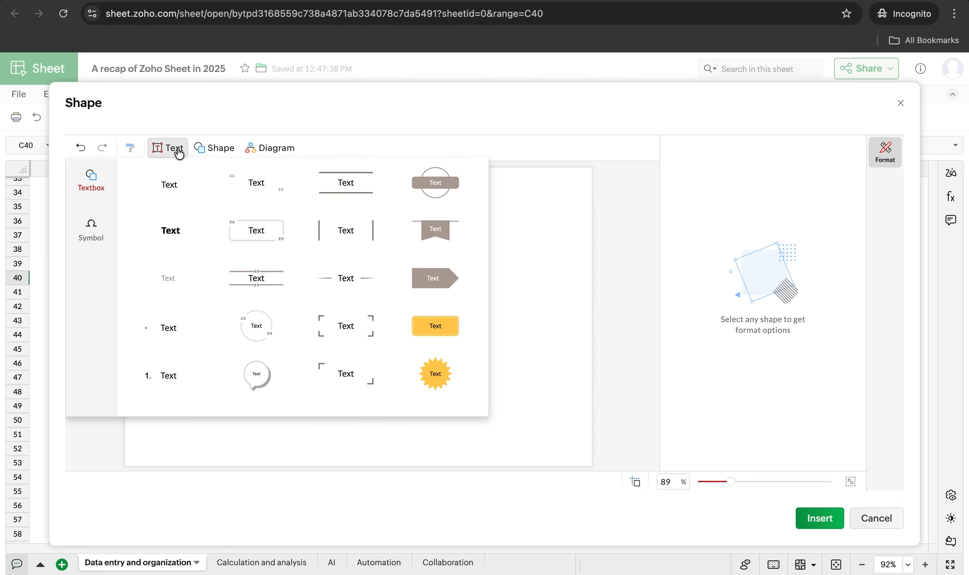
click(200, 155)
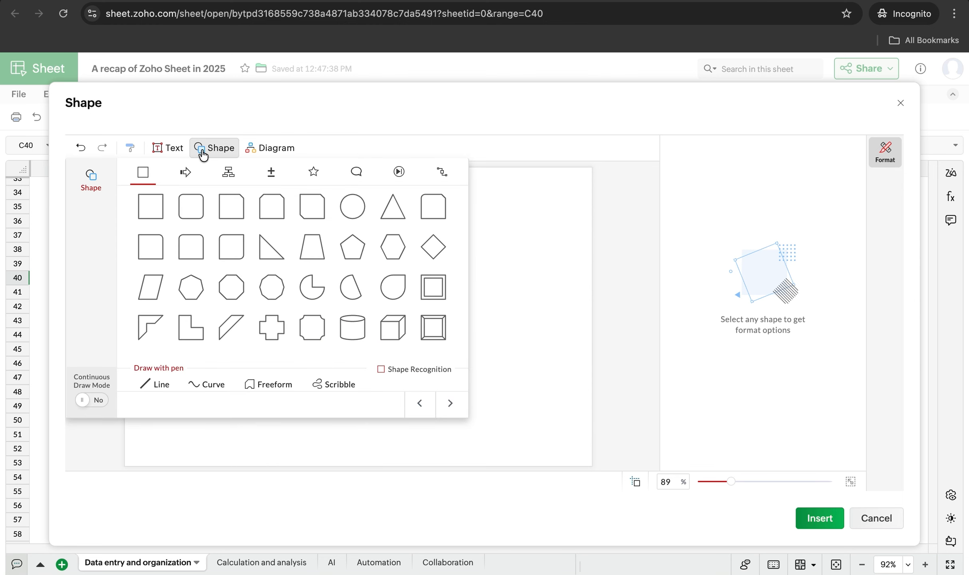
click(538, 365)
click(874, 524)
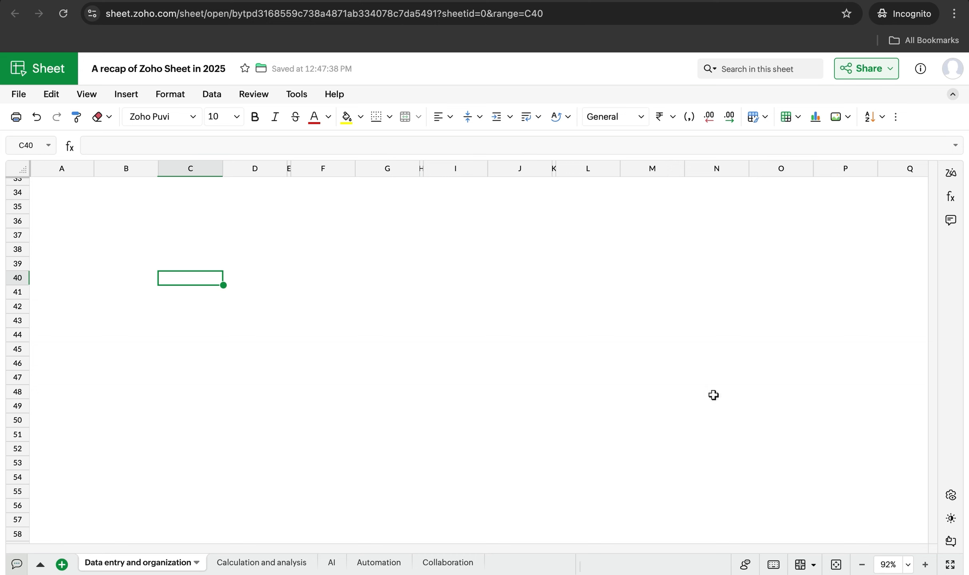
scroll(483, 346, up, 4)
scroll(484, 347, up, 7)
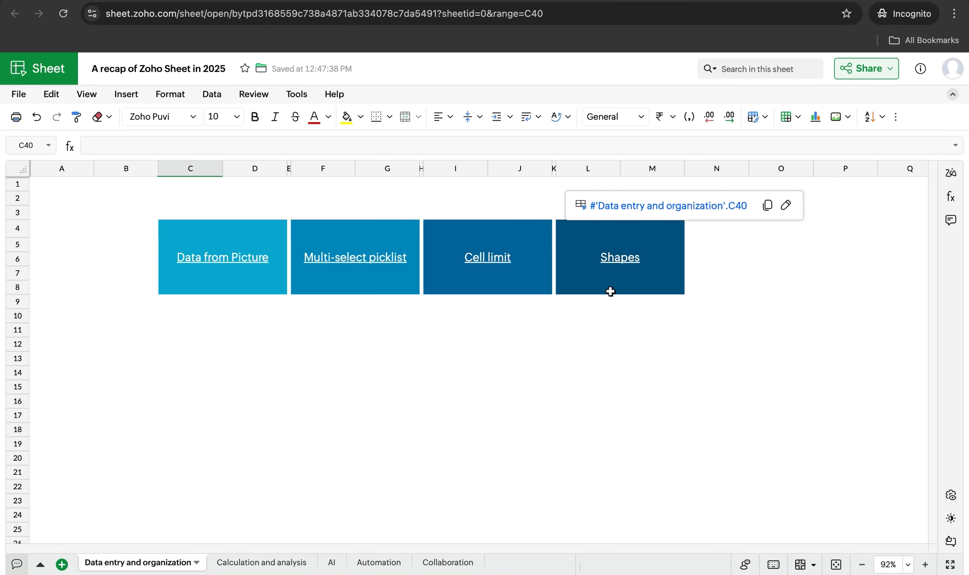
click(591, 400)
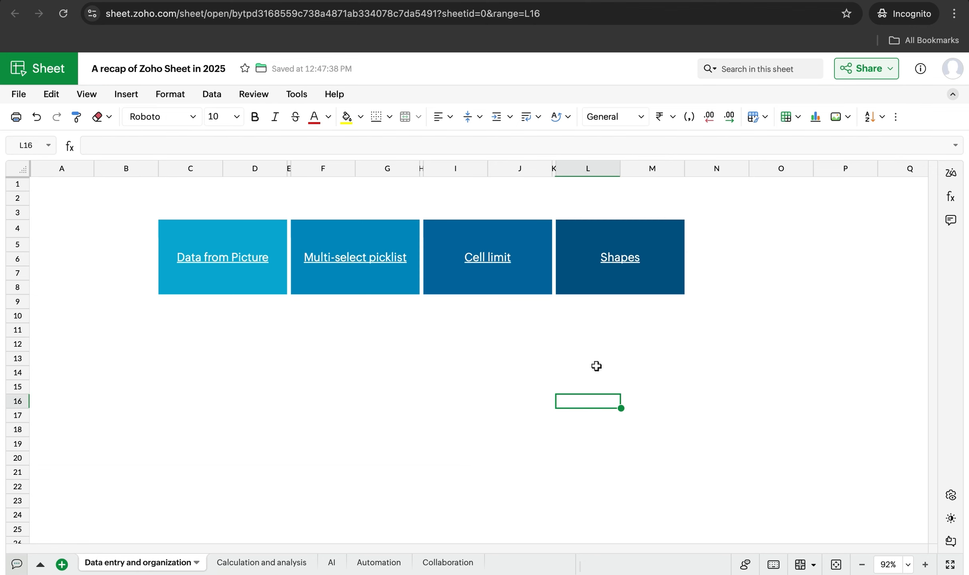
click(622, 262)
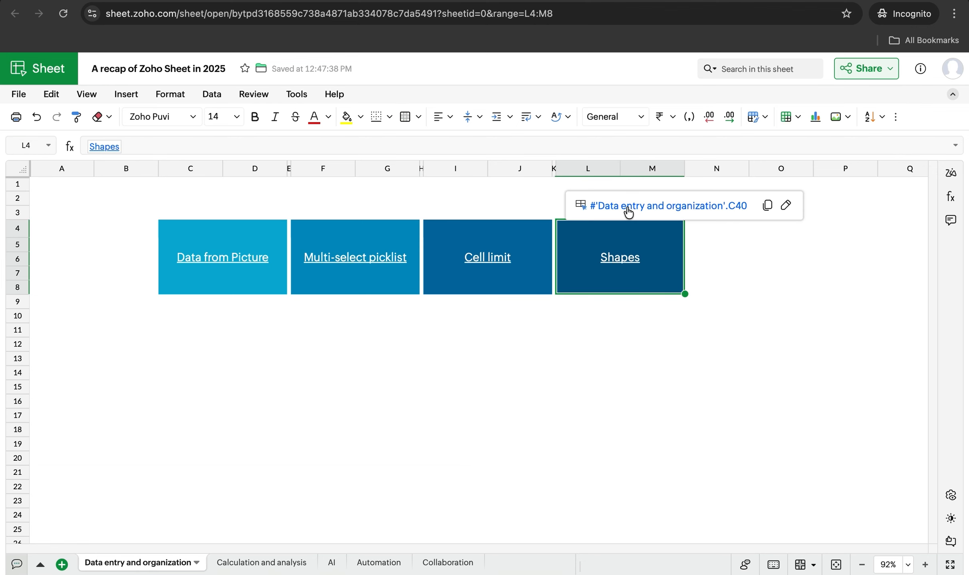
click(586, 349)
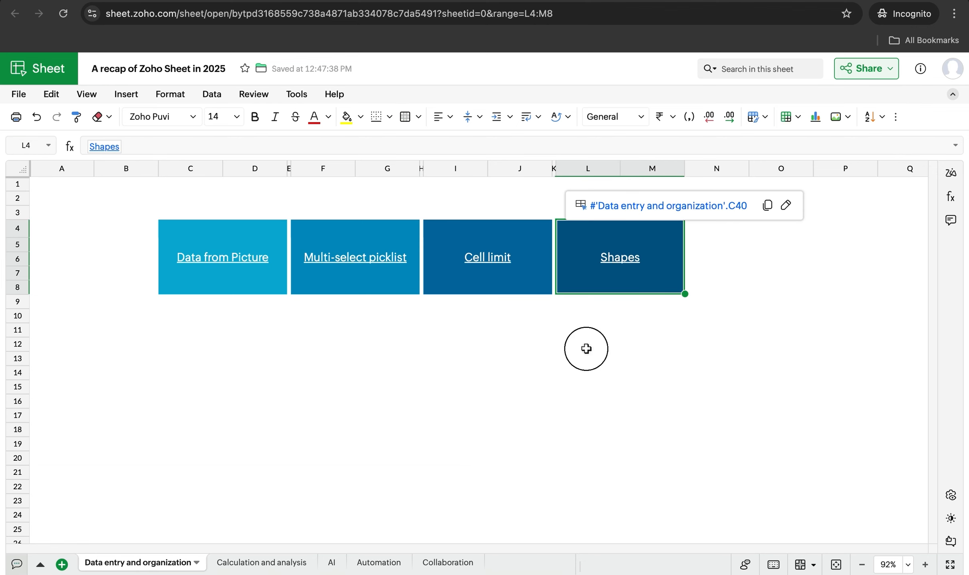
click(615, 286)
click(612, 345)
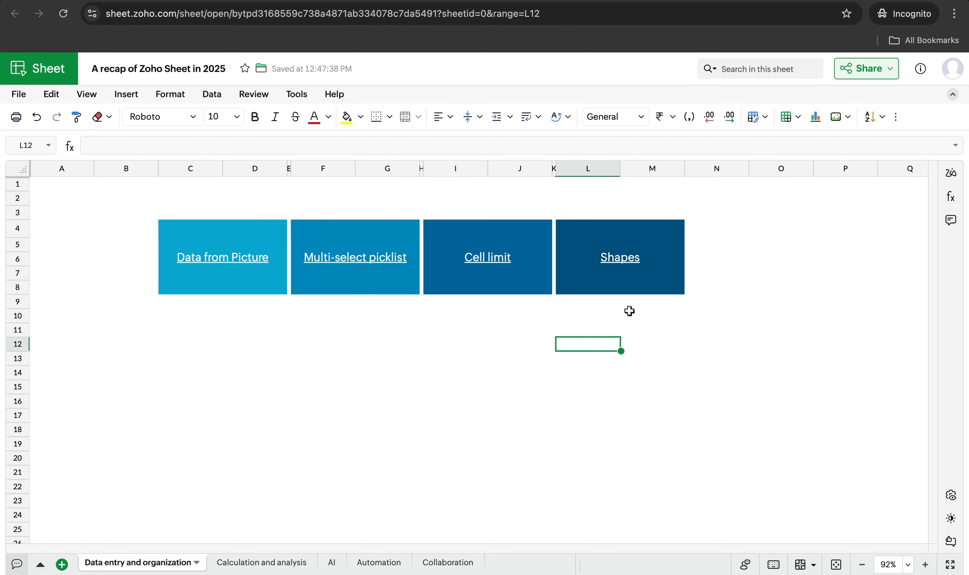
Follow the Shapes link to cell C40 and open the shape editor for a new drawing
mouse_move(646, 271)
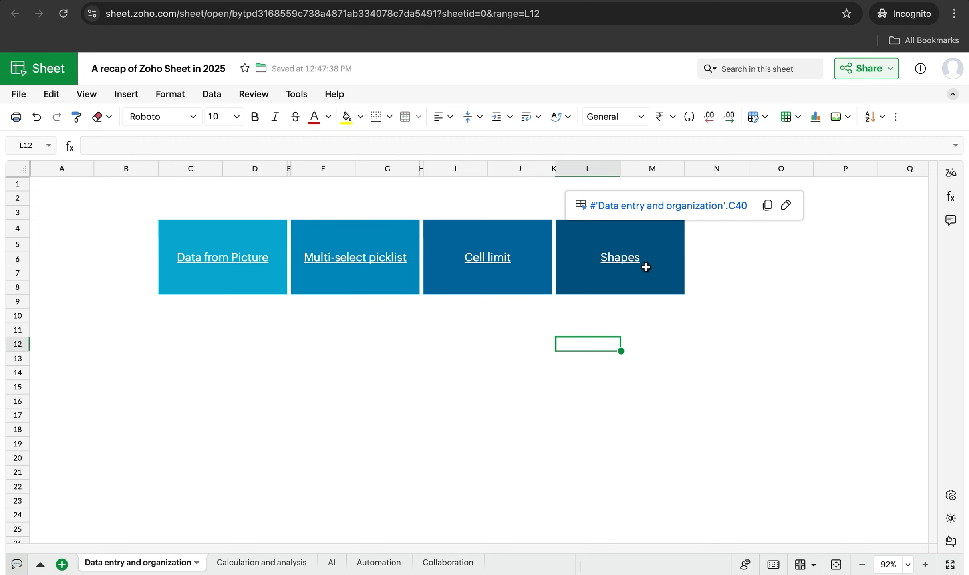
click(638, 214)
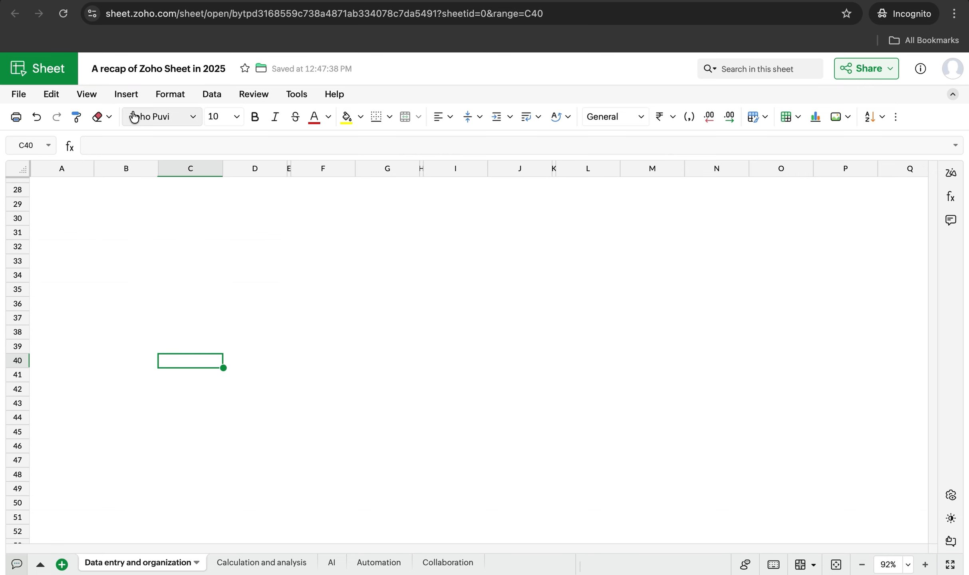
click(126, 94)
click(165, 285)
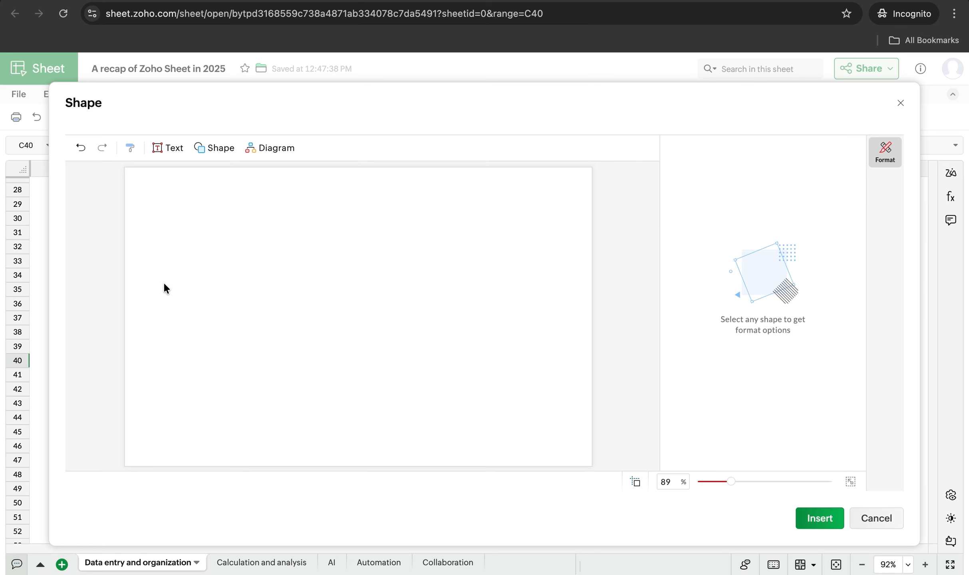
Look through the text box and shape options, and add a Hexagon process diagram with 6 levels to the canvas
click(166, 151)
click(205, 152)
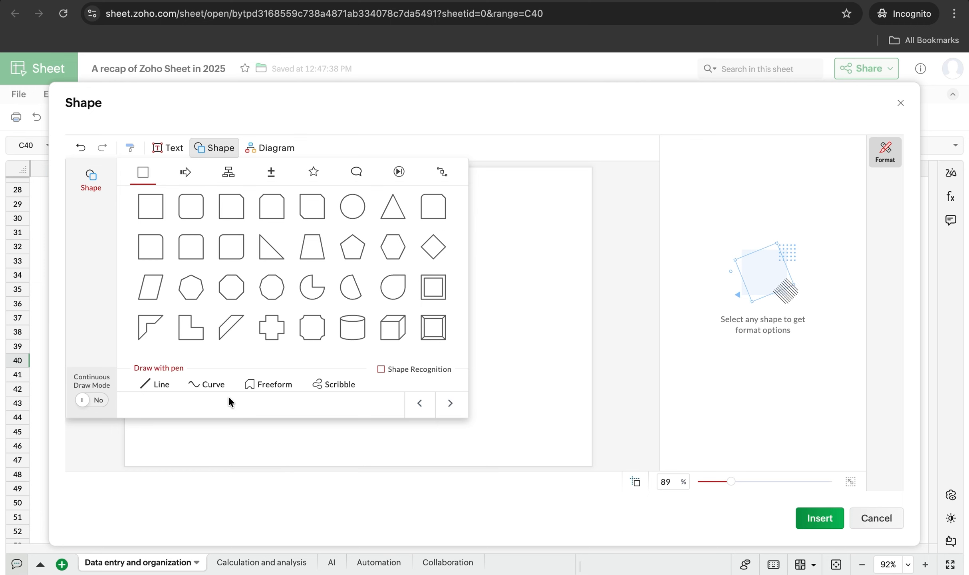
click(270, 149)
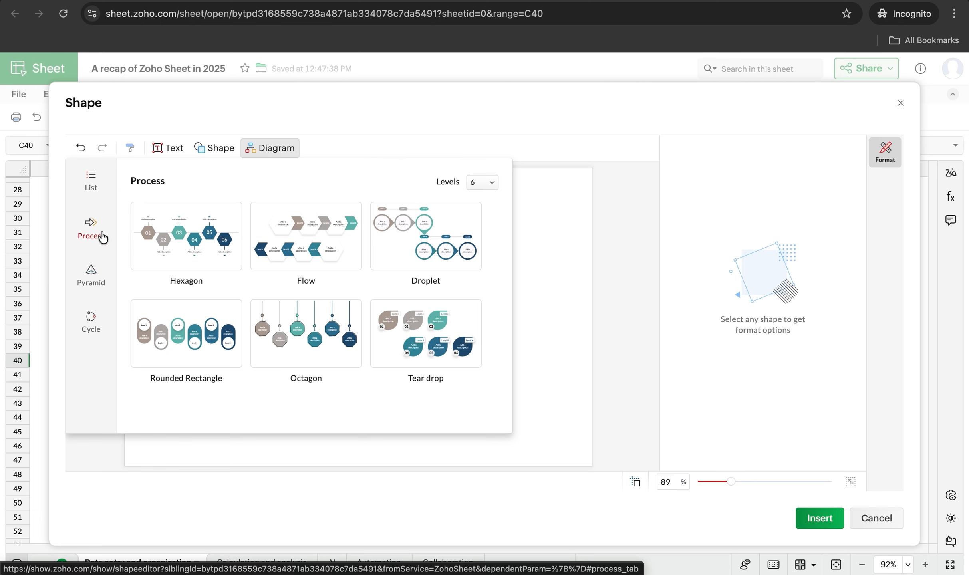
click(474, 183)
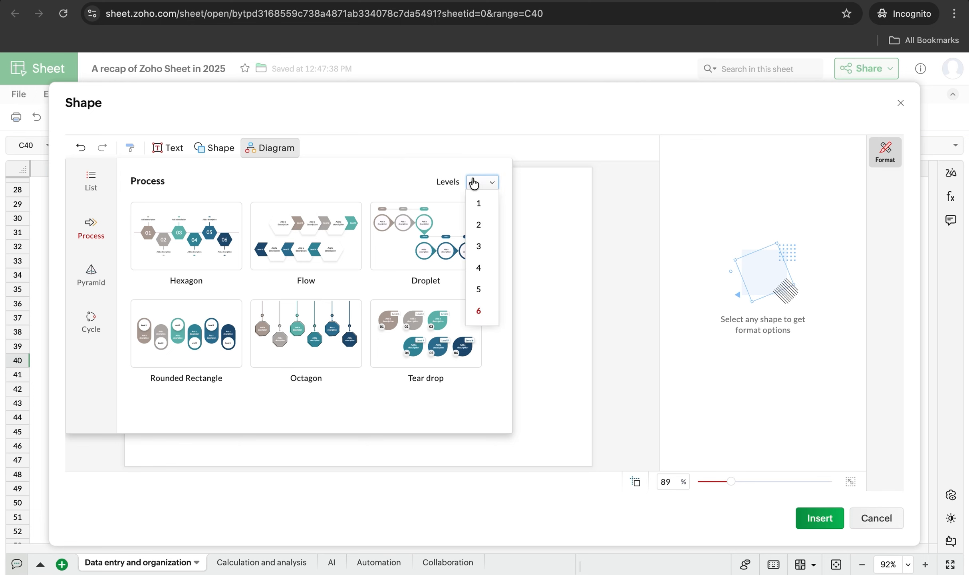
click(480, 314)
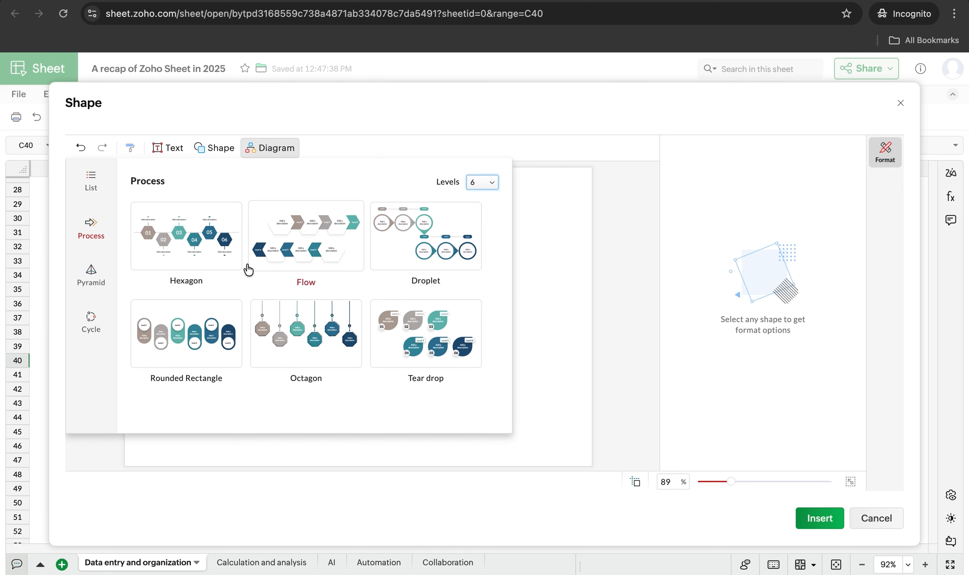
click(195, 252)
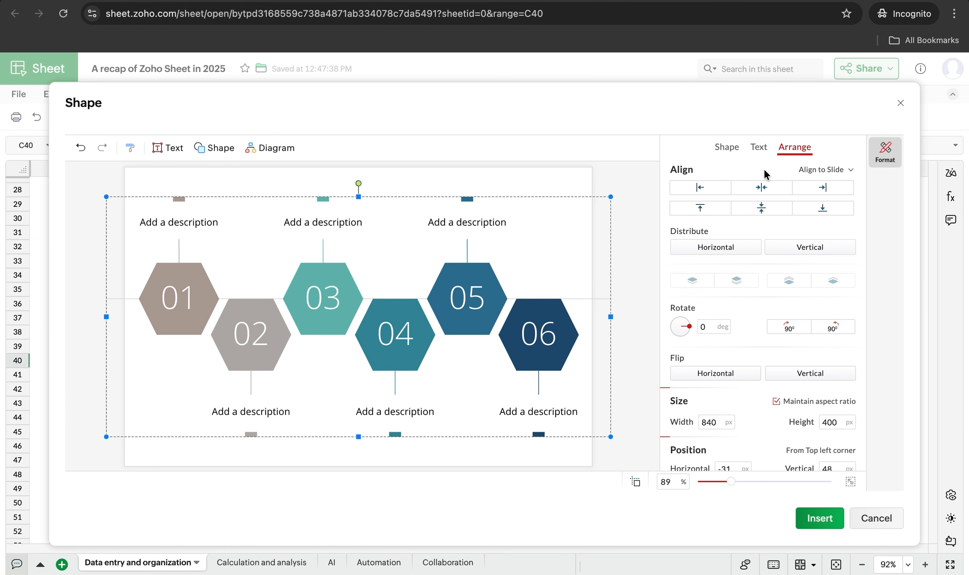
Review the diagram's text and shape formatting options and insert the diagram into the sheet
click(759, 149)
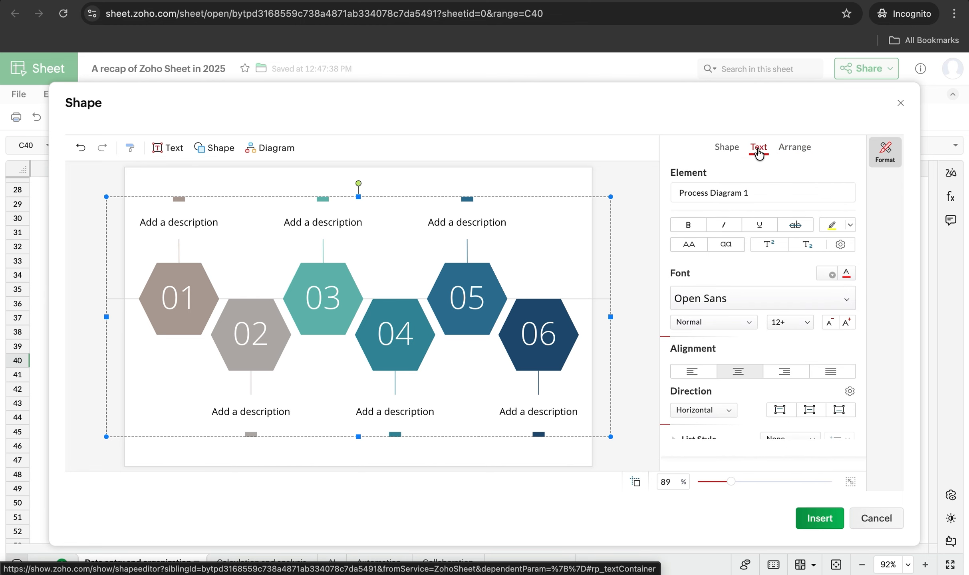
click(724, 149)
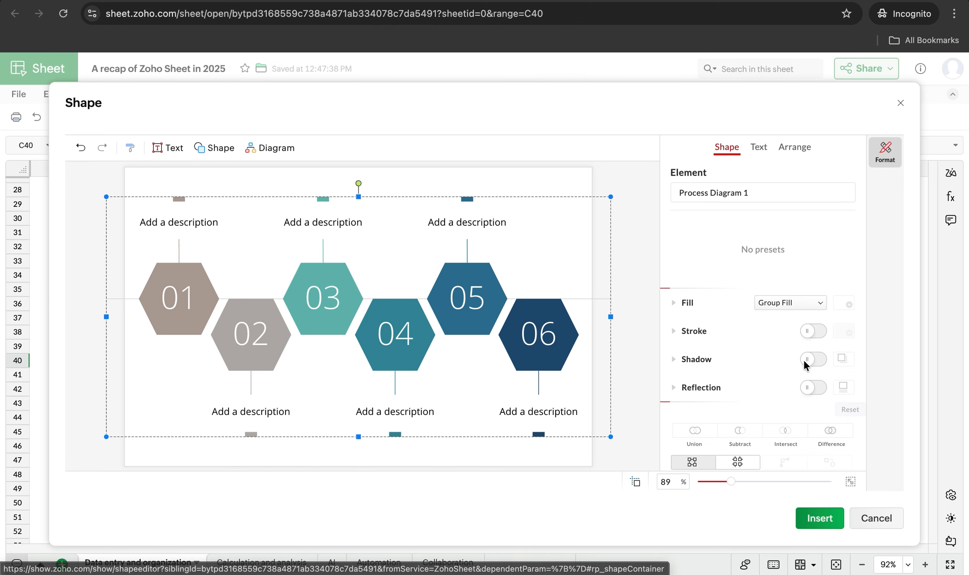
click(813, 528)
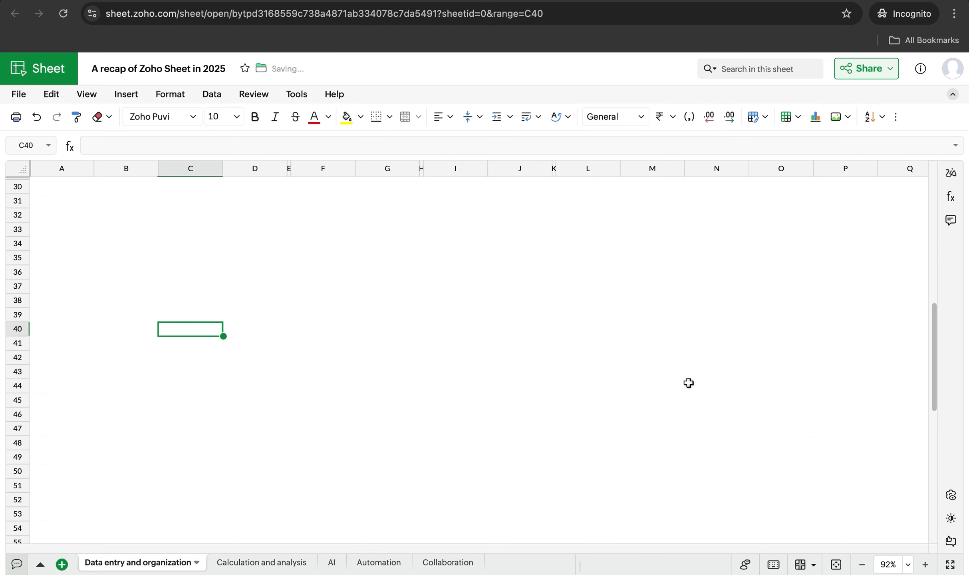
Examine the inserted hexagon diagram and the customized Design-to-Delivery version below it
scroll(689, 383, down, 3)
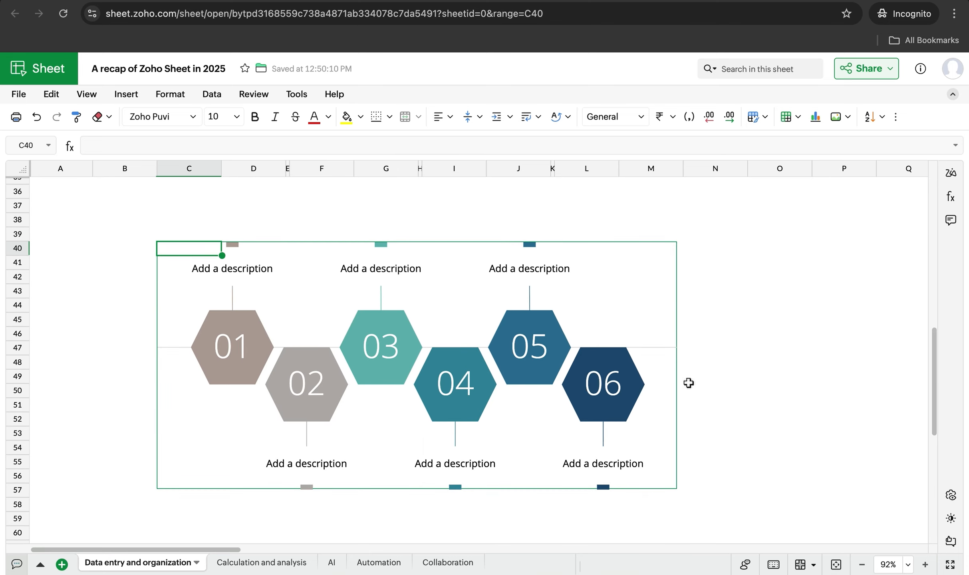
scroll(689, 383, down, 5)
scroll(688, 383, down, 6)
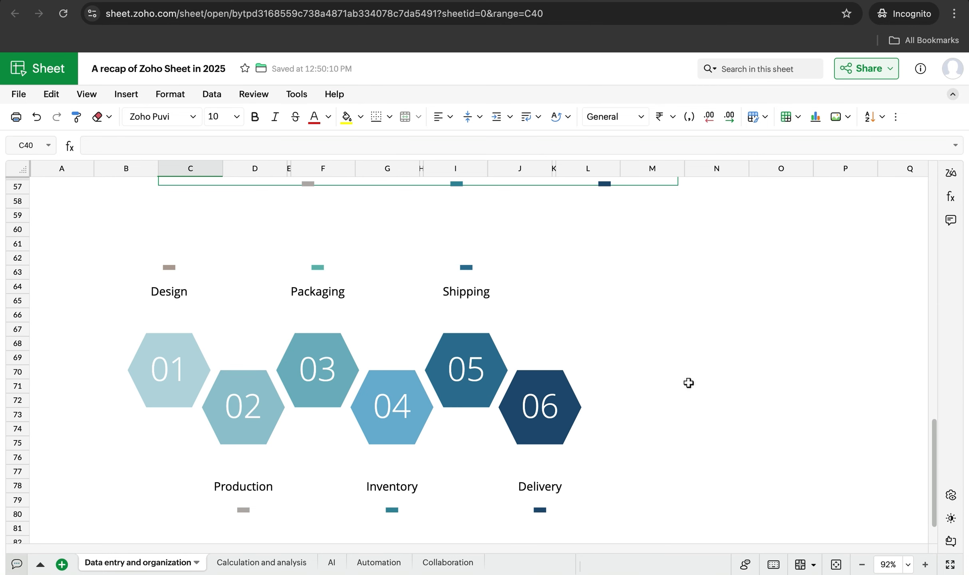
scroll(689, 383, down, 2)
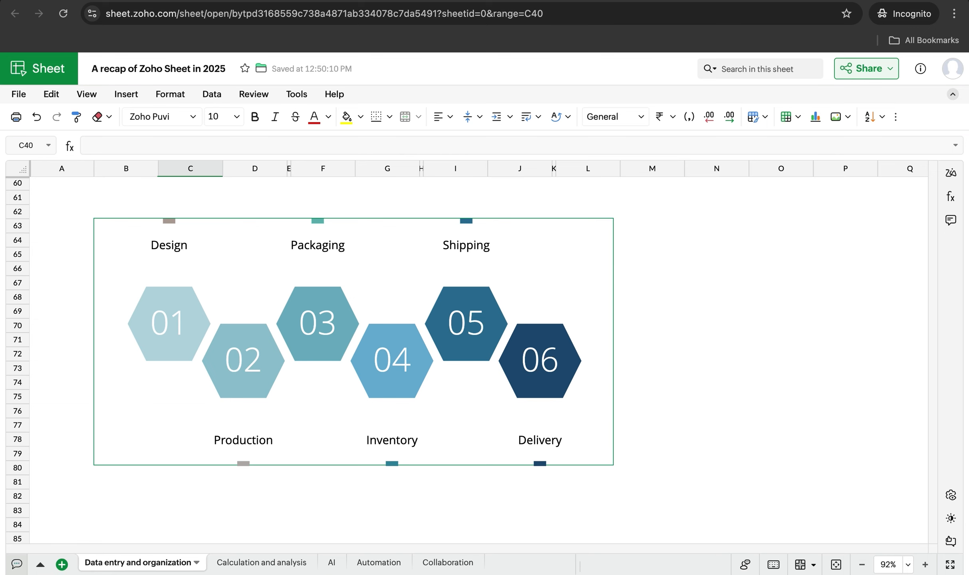
Return to A1 and select the Multi-select picklist, Cell limit and Shapes tiles in turn to review the features
key(ctrl+Home)
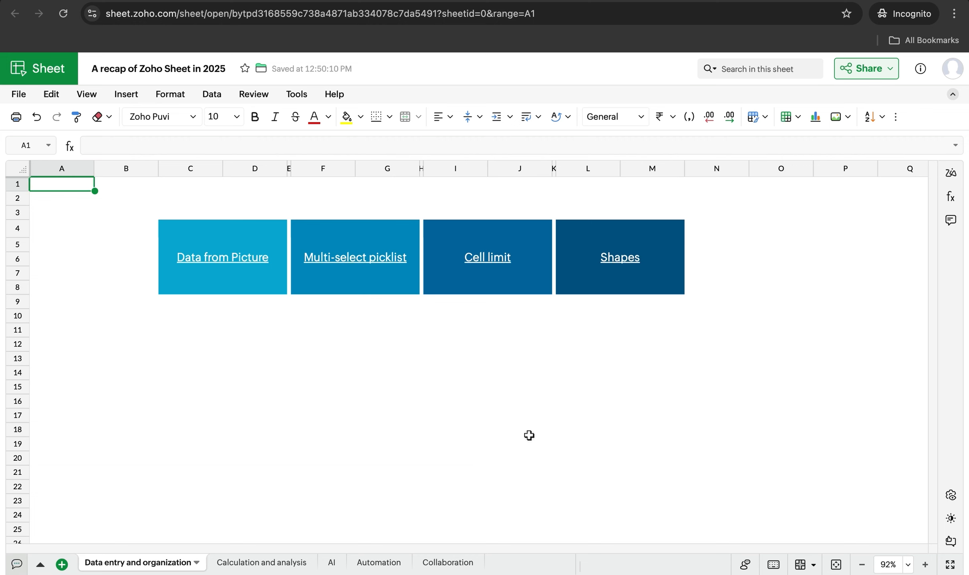
click(367, 289)
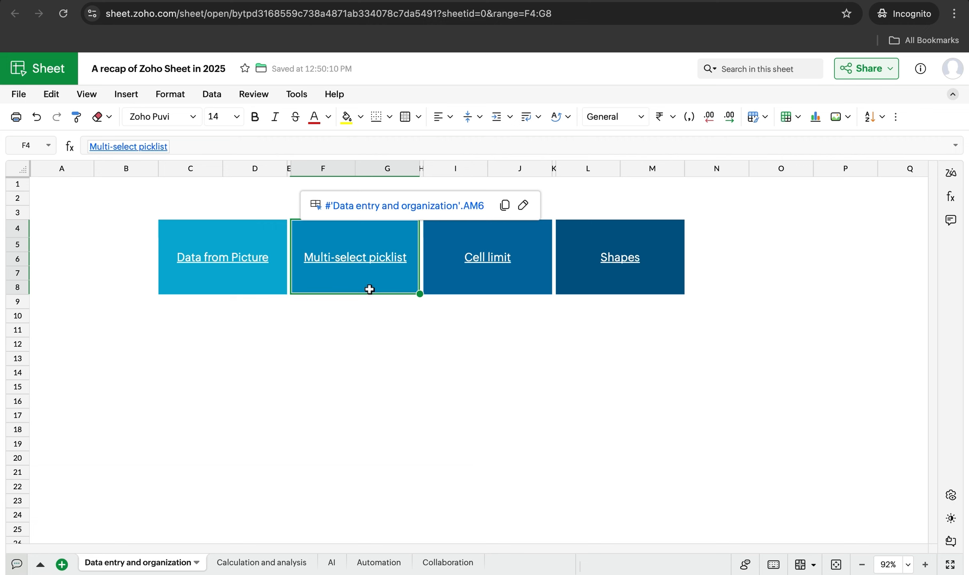
click(477, 283)
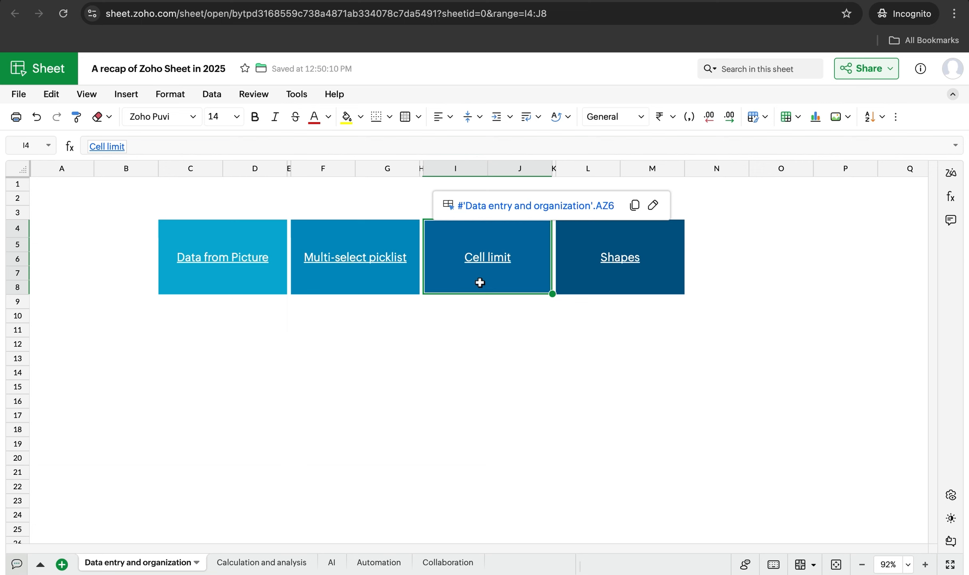
click(632, 284)
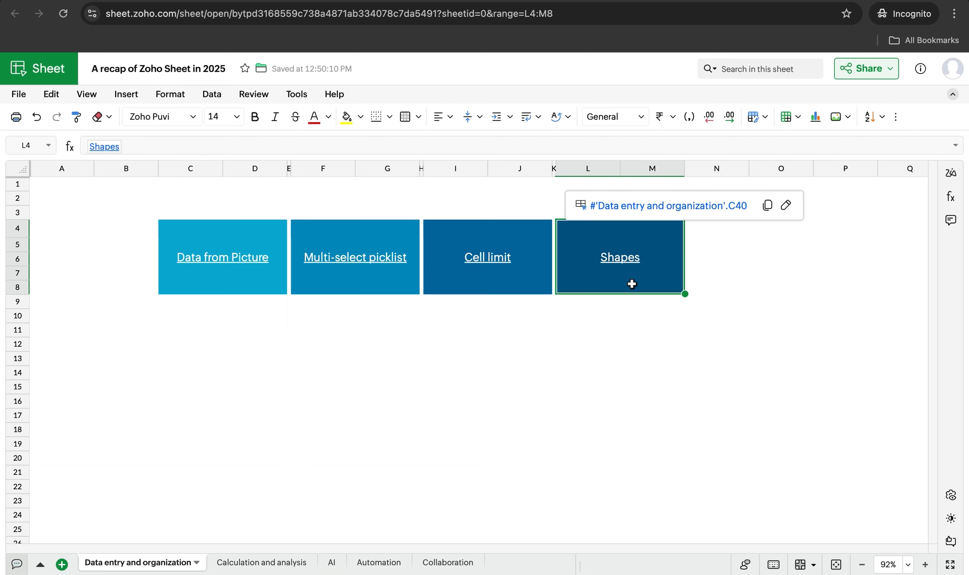
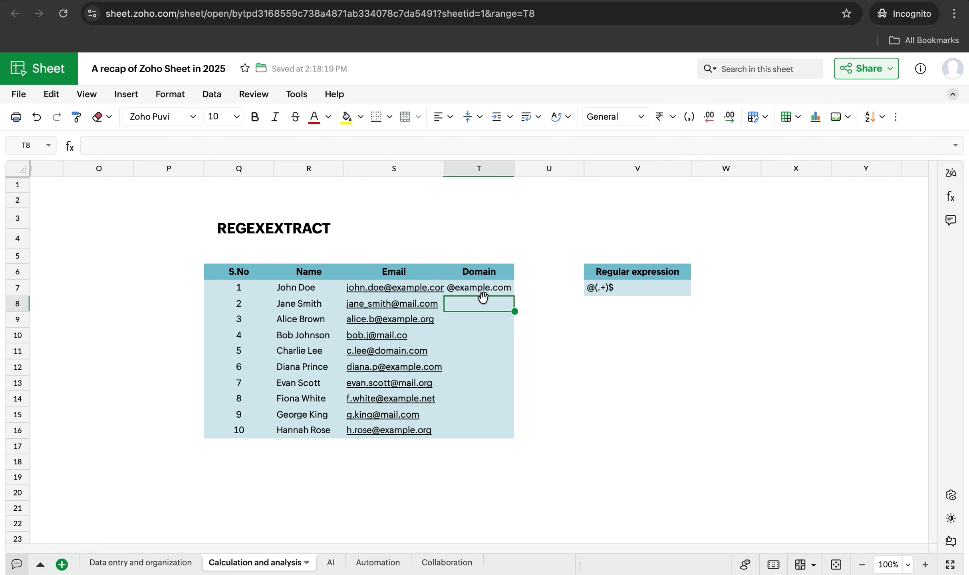
Select the regular expression in V7 beside the REGEXEXTRACT table on the Calculation and analysis sheet
click(633, 289)
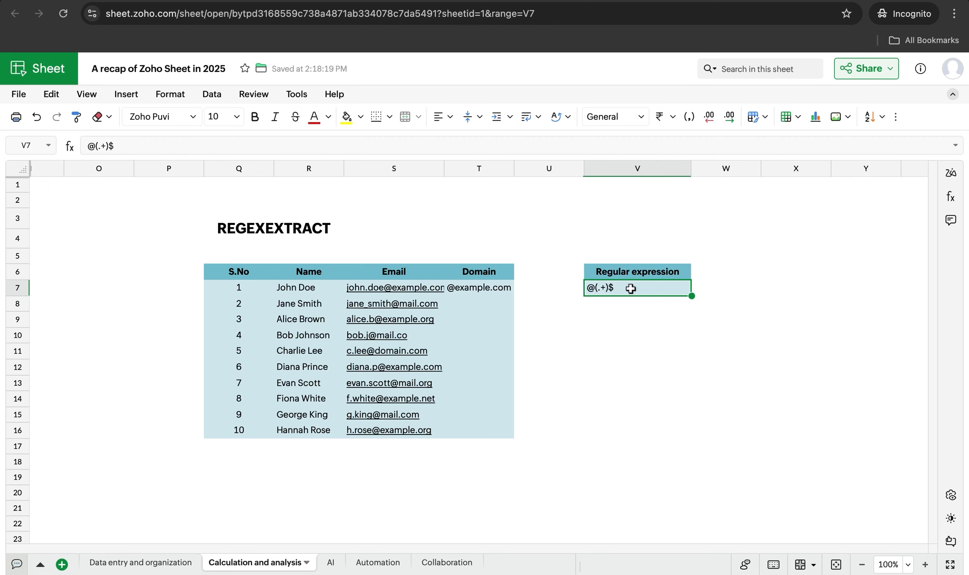
Enter =REGEXEXTRACT(S8;V7) in T8 to extract the domain from the second row's email address
click(478, 297)
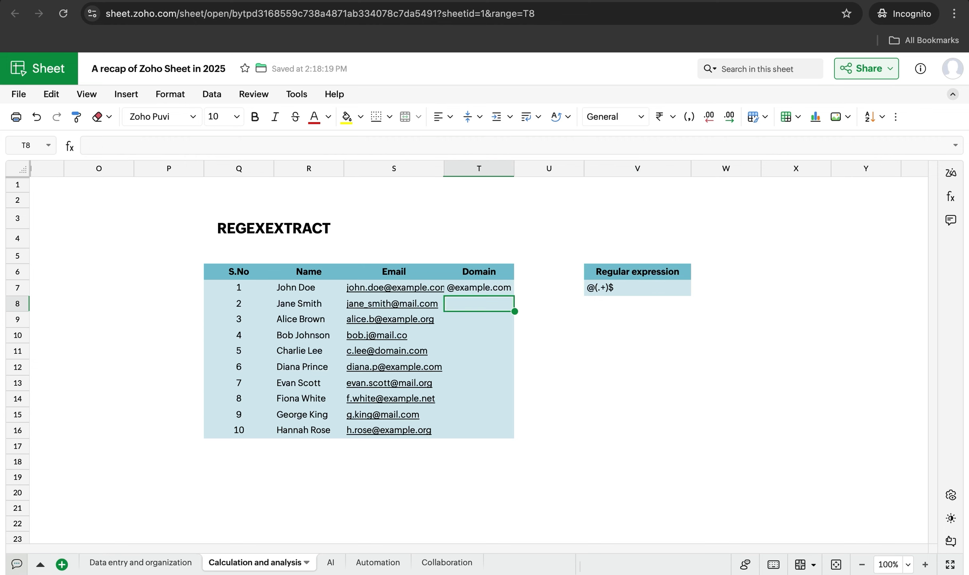
text(=r)
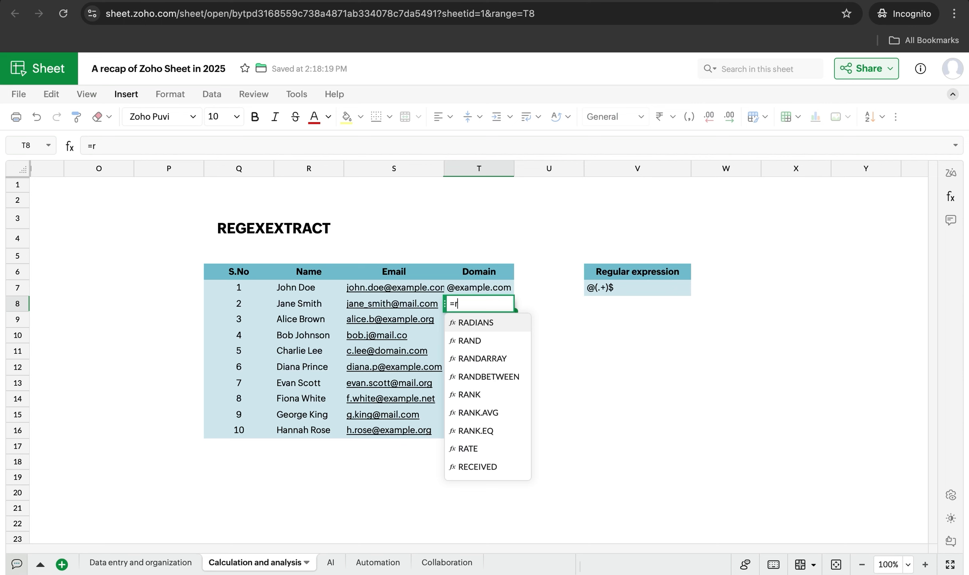
text(eg)
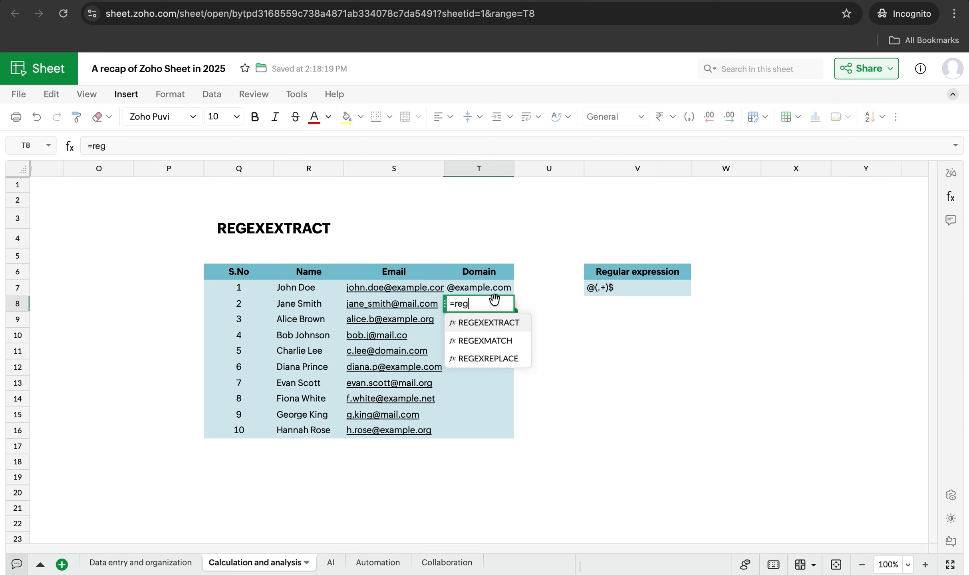
key(Tab)
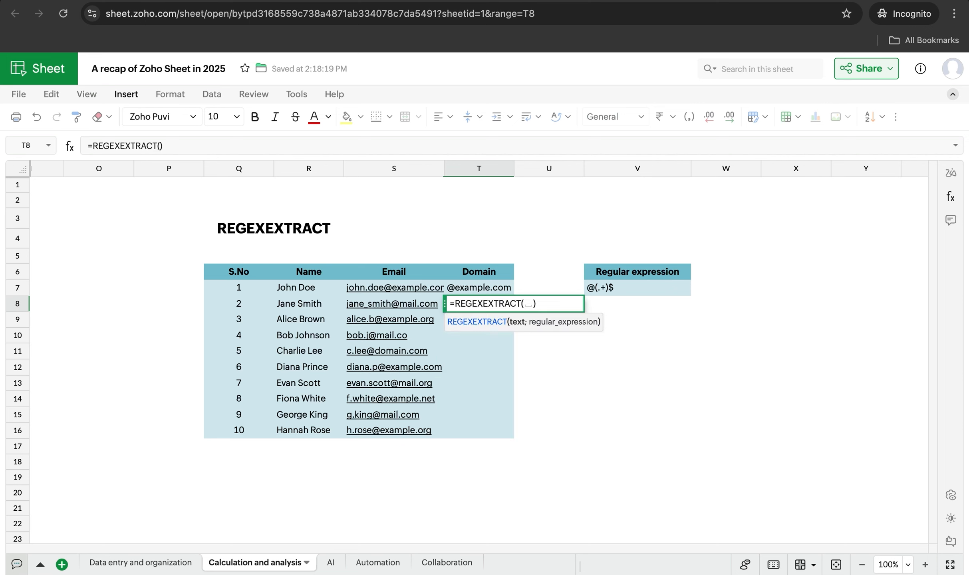
click(425, 304)
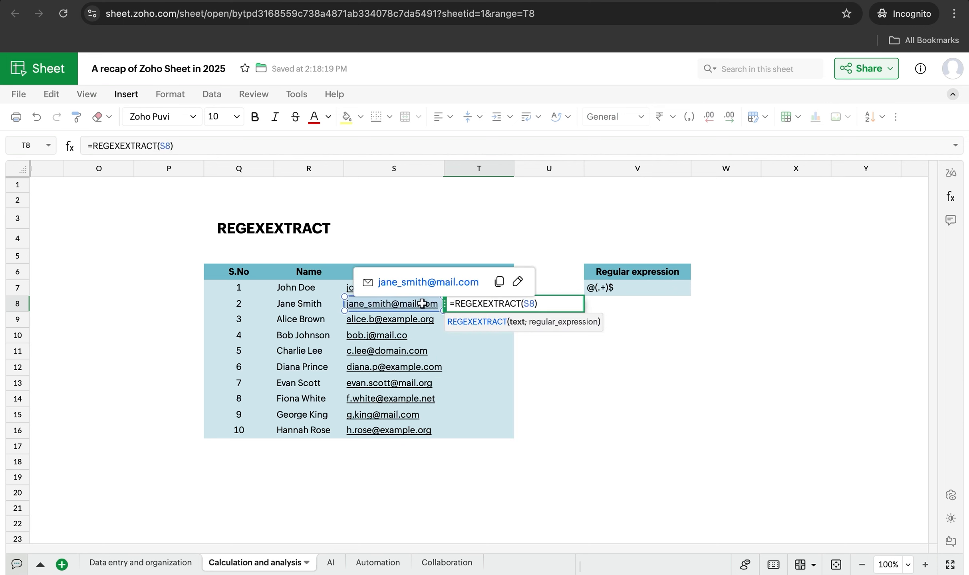
text(;)
click(645, 287)
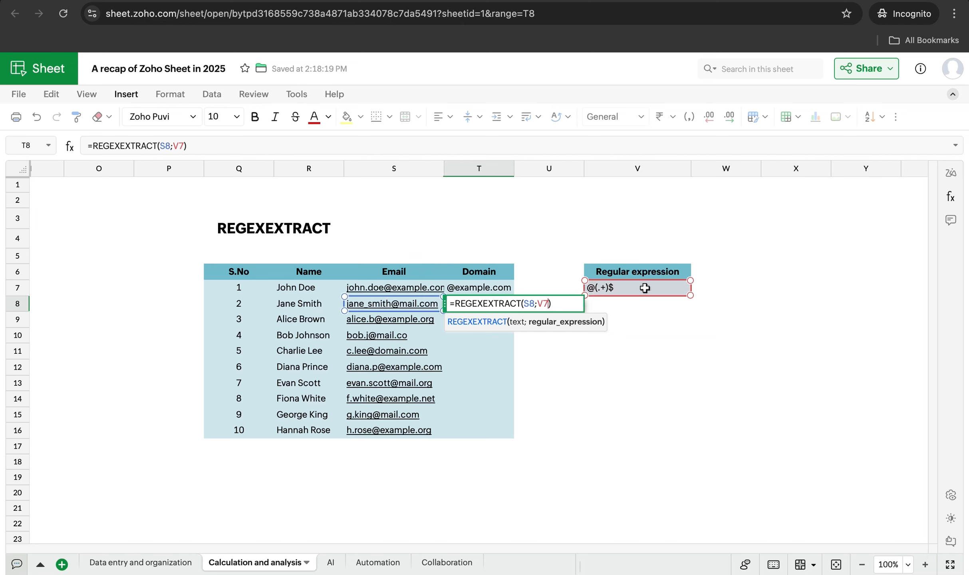
key(Return)
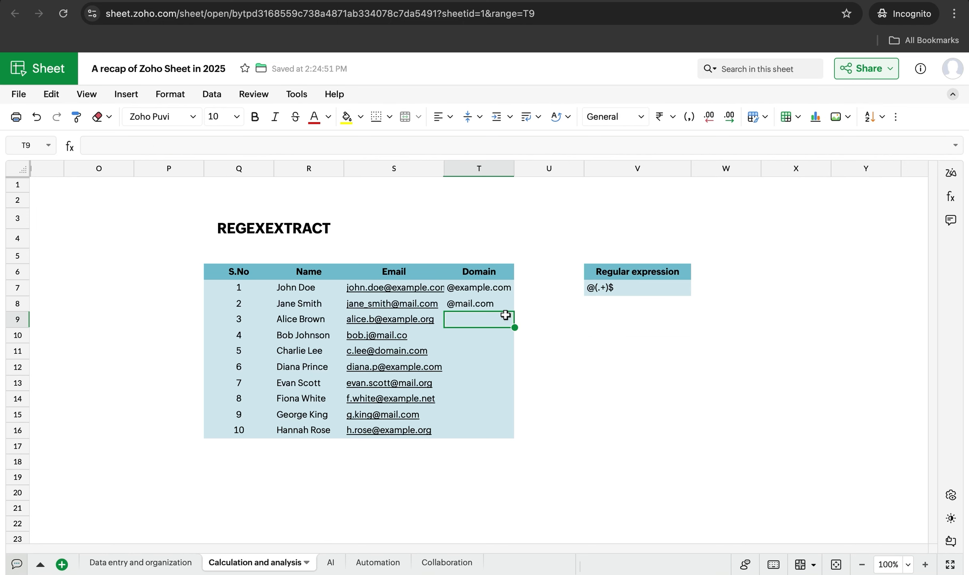
Examine the REGEXMATCH table, selecting the product code in AC10, and the REGEXREPLACE table with its regular expression
scroll(506, 316, right, 1)
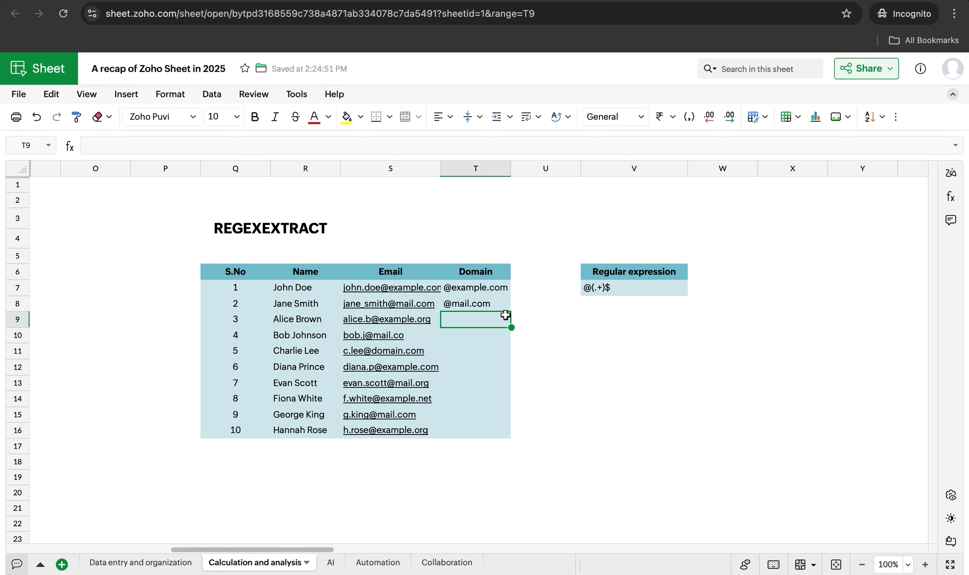
scroll(506, 316, right, 1)
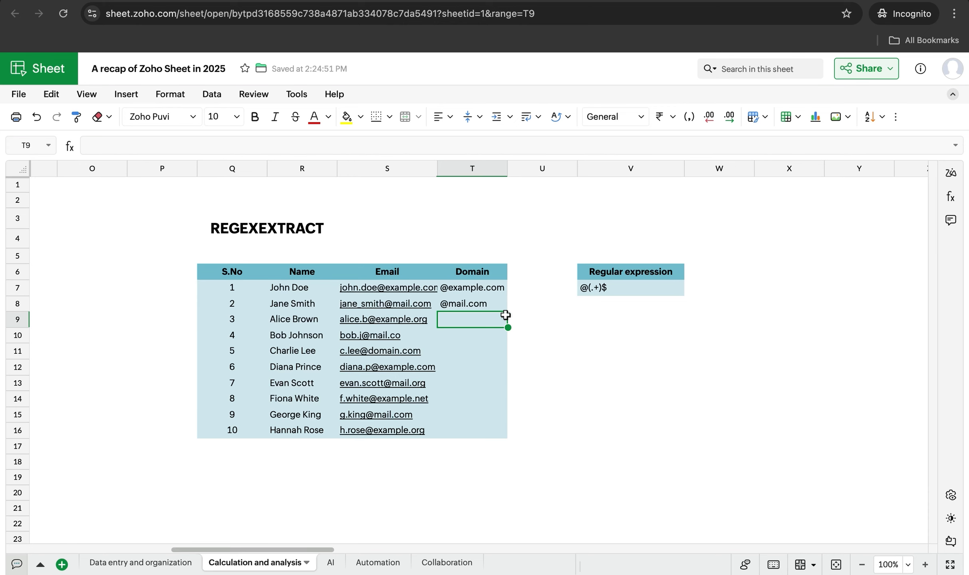
scroll(505, 315, right, 5)
scroll(506, 316, right, 7)
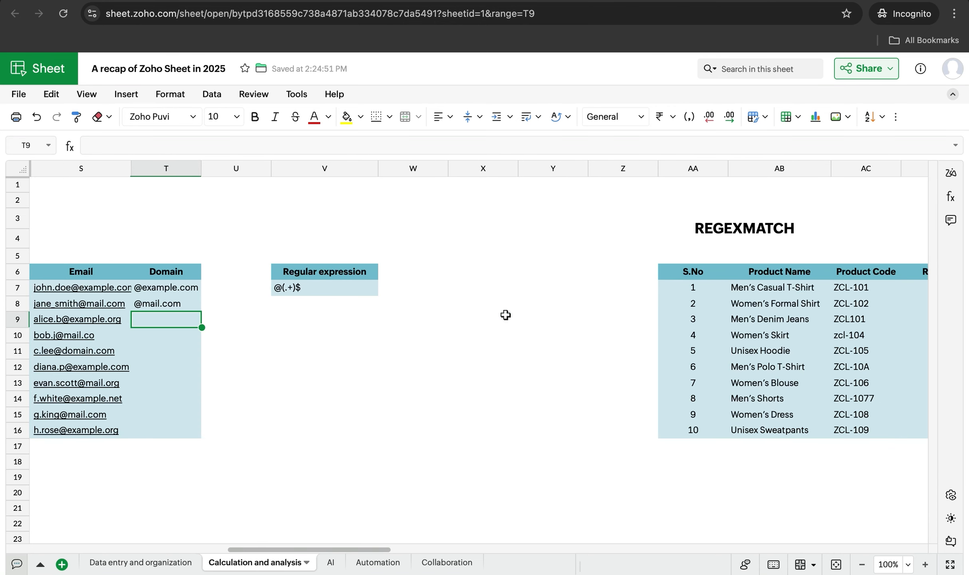
scroll(506, 316, right, 6)
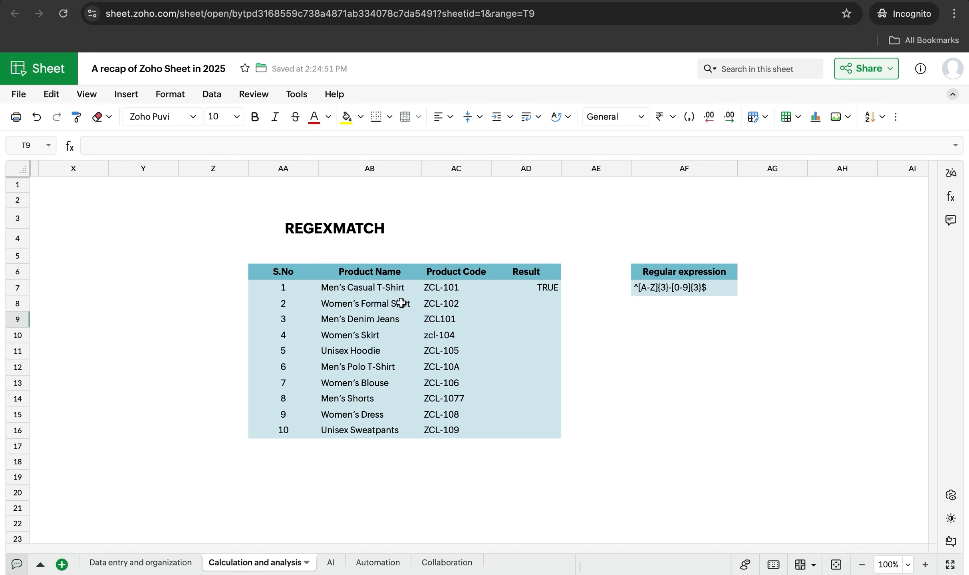
click(438, 339)
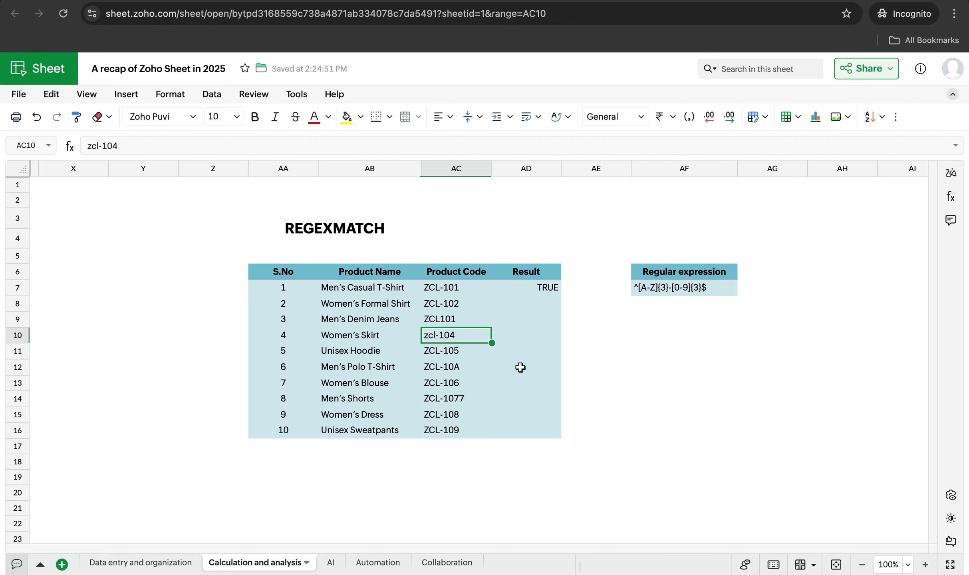
scroll(672, 328, right, 1)
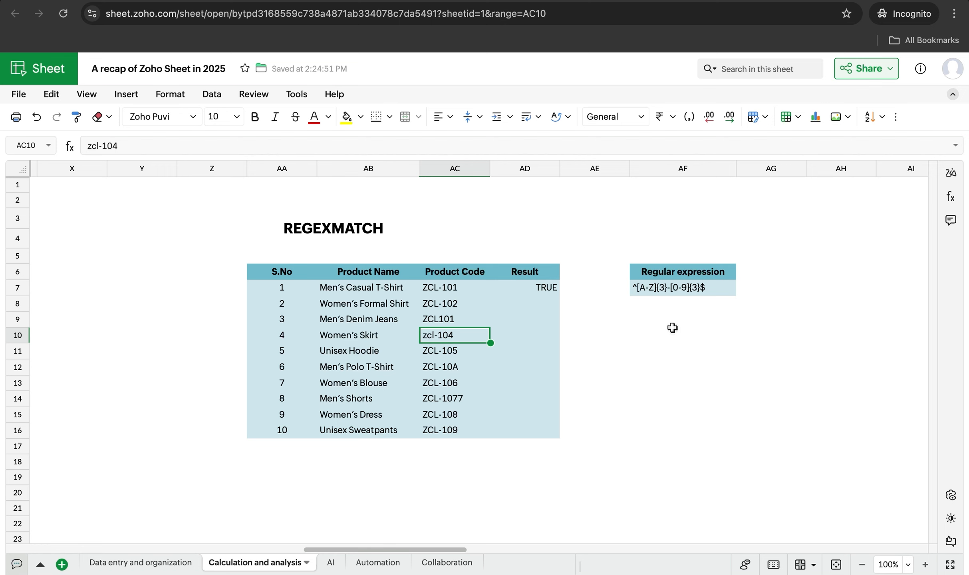
scroll(672, 328, right, 1)
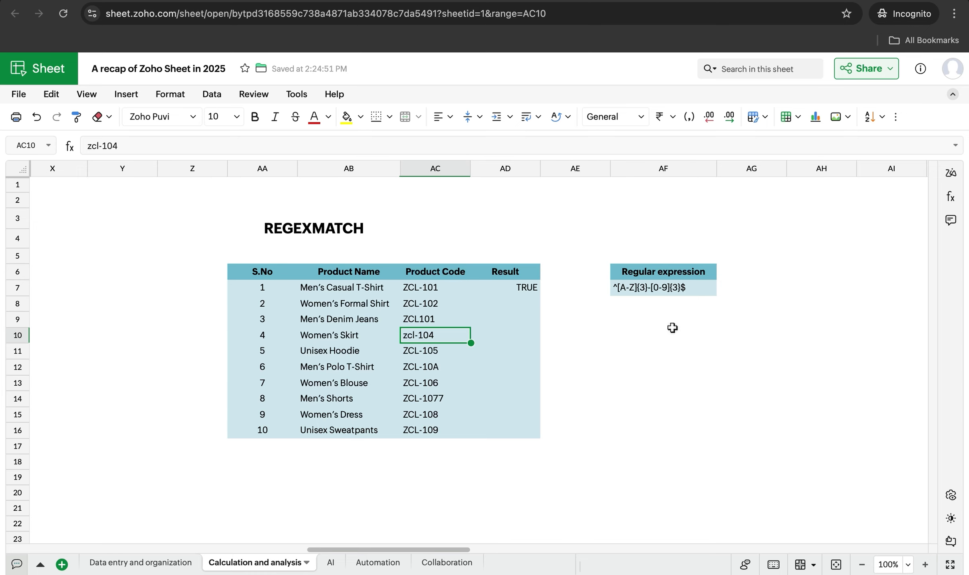
scroll(672, 328, right, 10)
scroll(672, 328, right, 10)
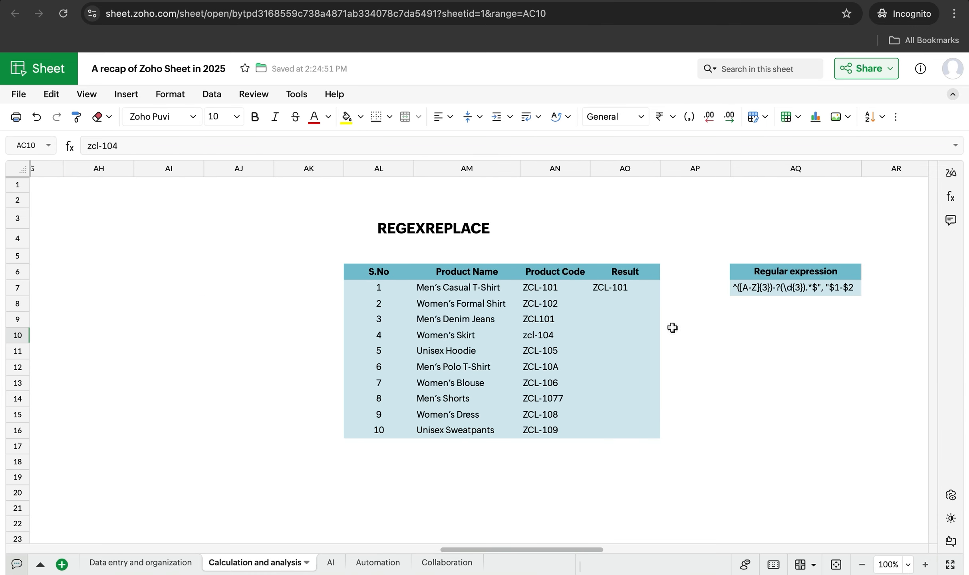
scroll(673, 328, right, 1)
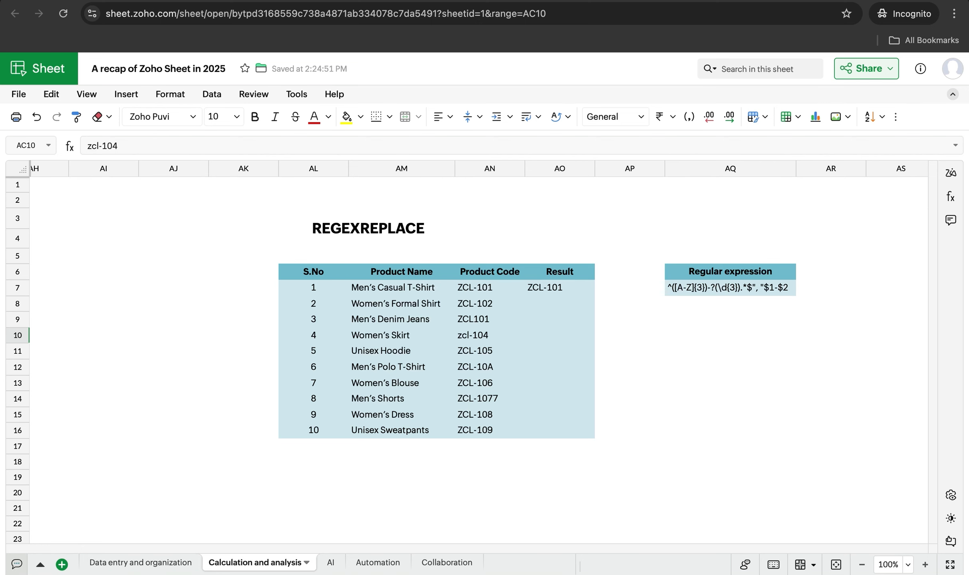
Return to A1 and follow the Table slicers tile's link to the product table at BA5
key(ctrl+Home)
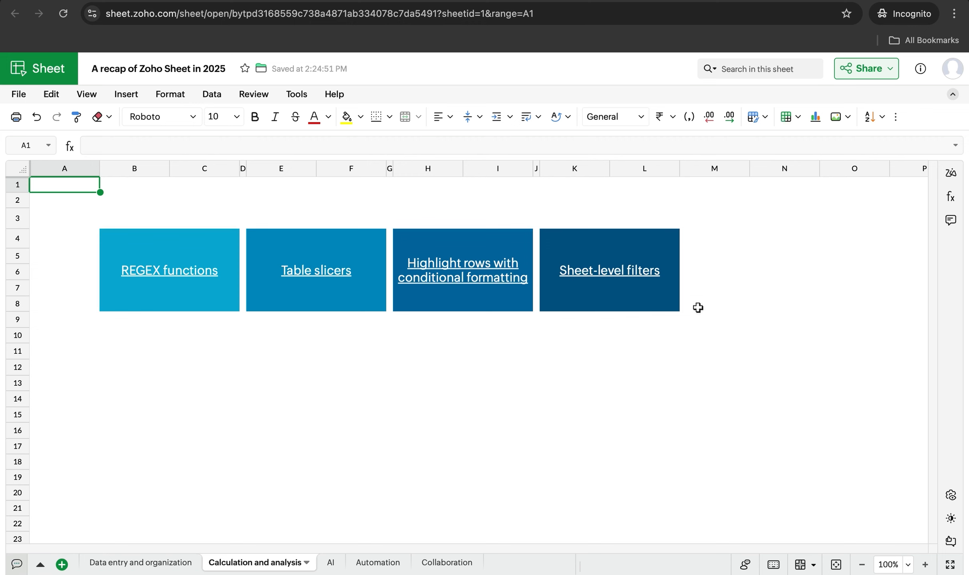
click(307, 276)
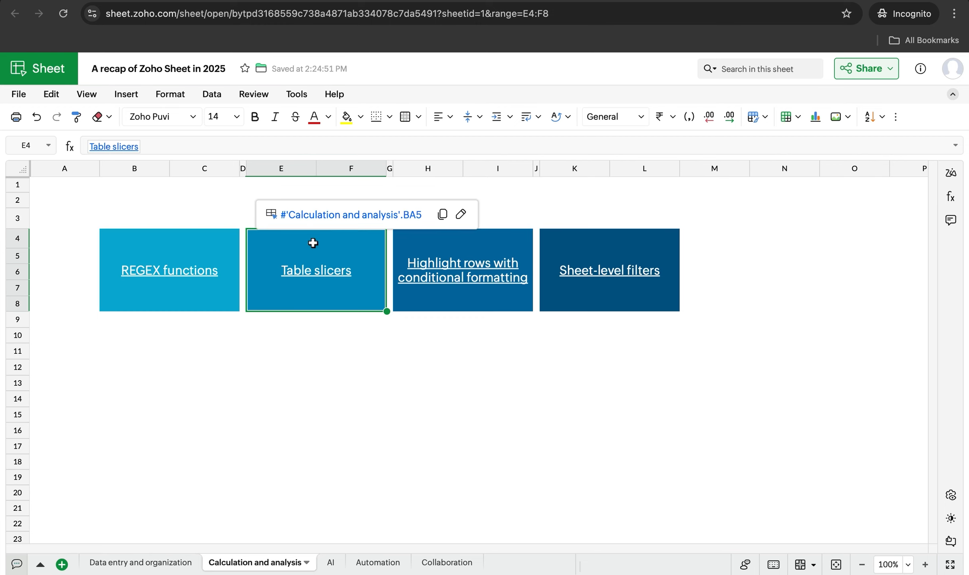
click(319, 216)
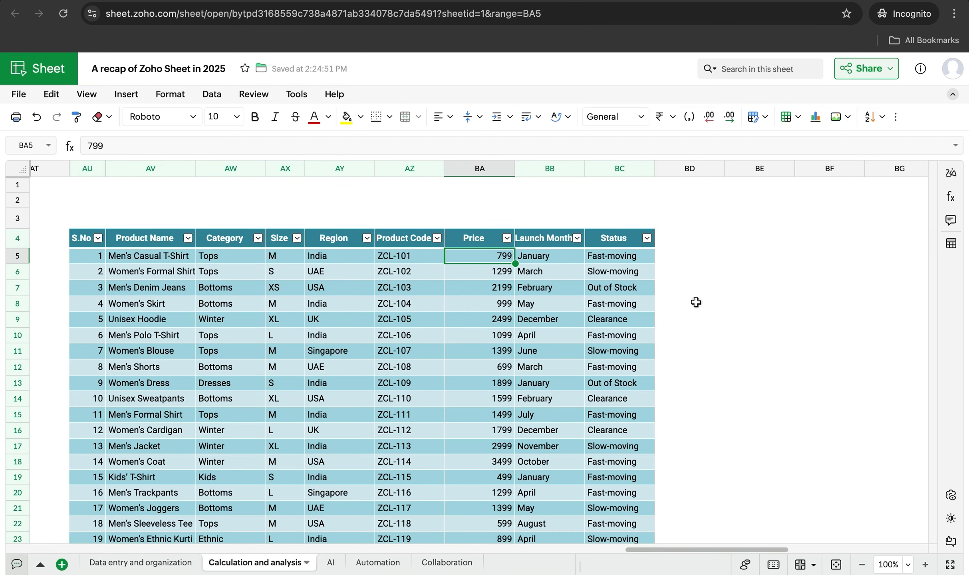
Add a Region slicer to the product table and place it beside the Status column
scroll(696, 303, down, 1)
scroll(696, 302, left, 1)
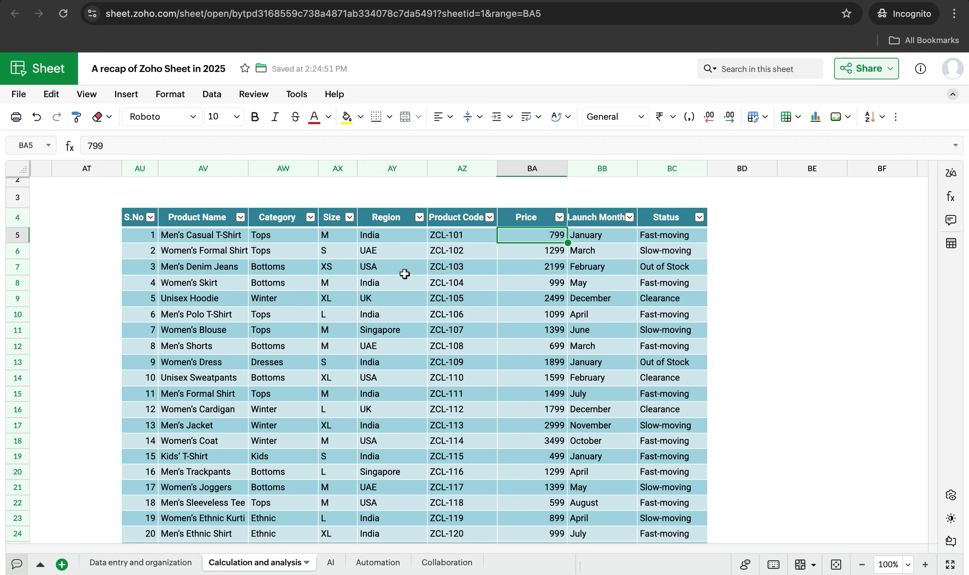
click(170, 94)
mouse_move(183, 193)
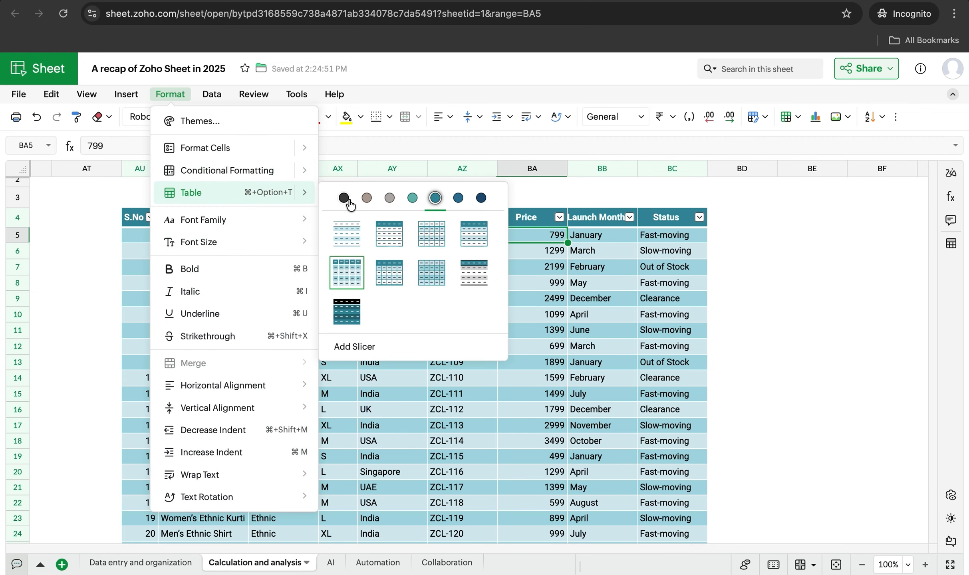
click(381, 354)
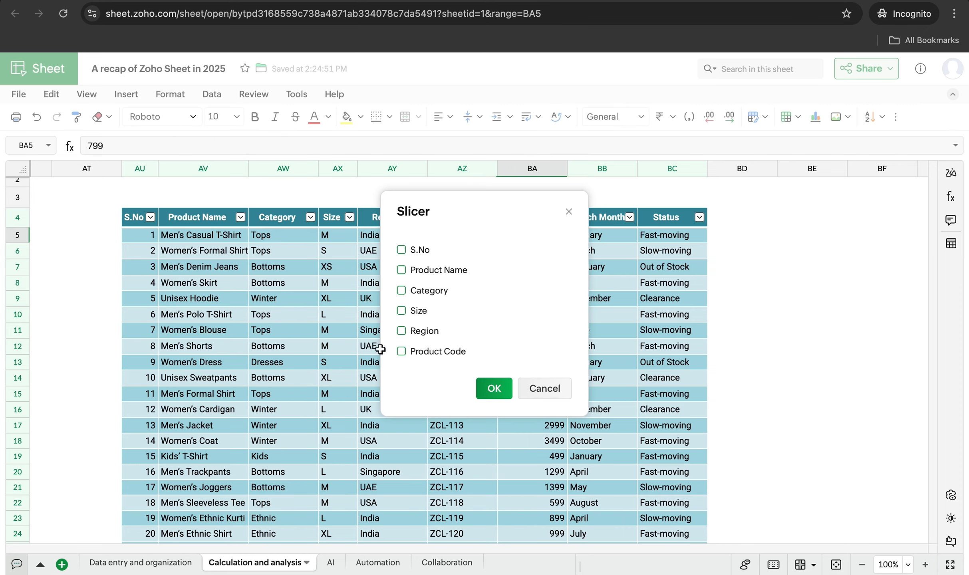
click(401, 332)
click(494, 393)
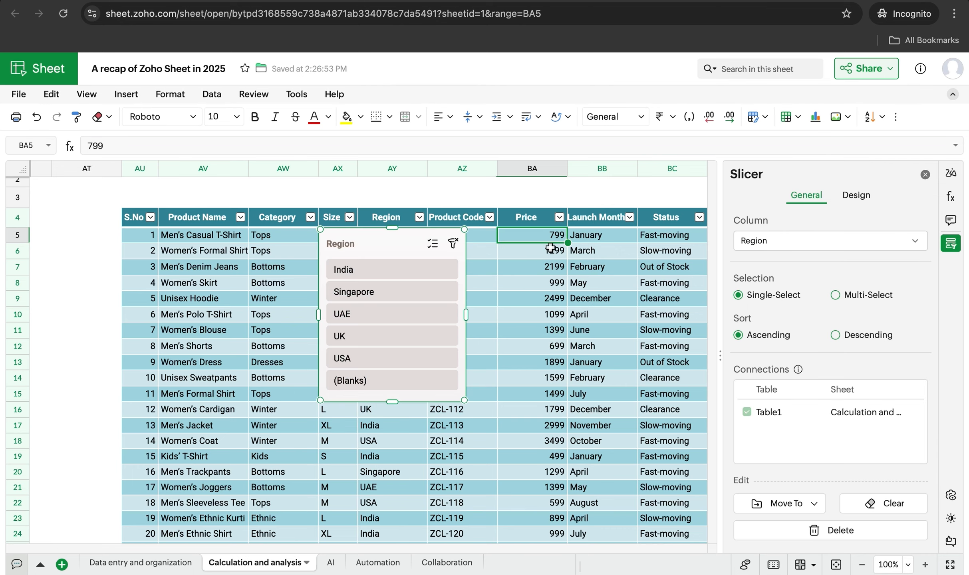
click(926, 174)
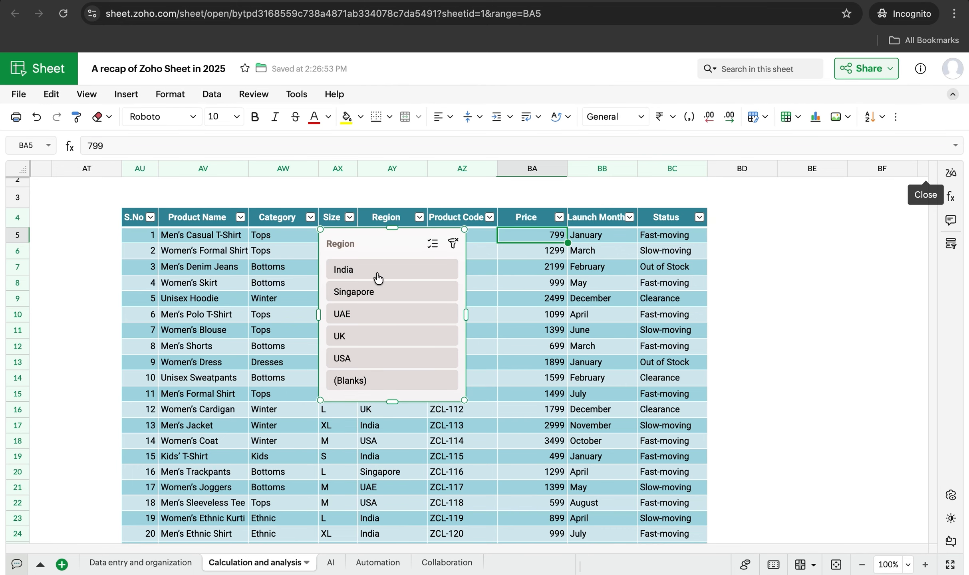
drag(374, 240, 776, 222)
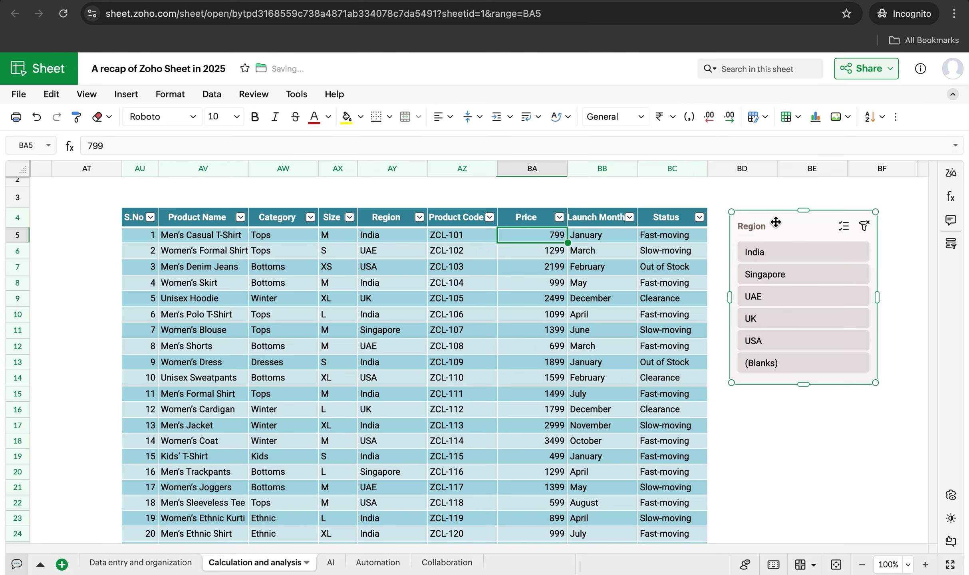
Filter the table to Singapore with the Region slicer, check the Product Name filter values, and clear the slicer's filter
click(779, 275)
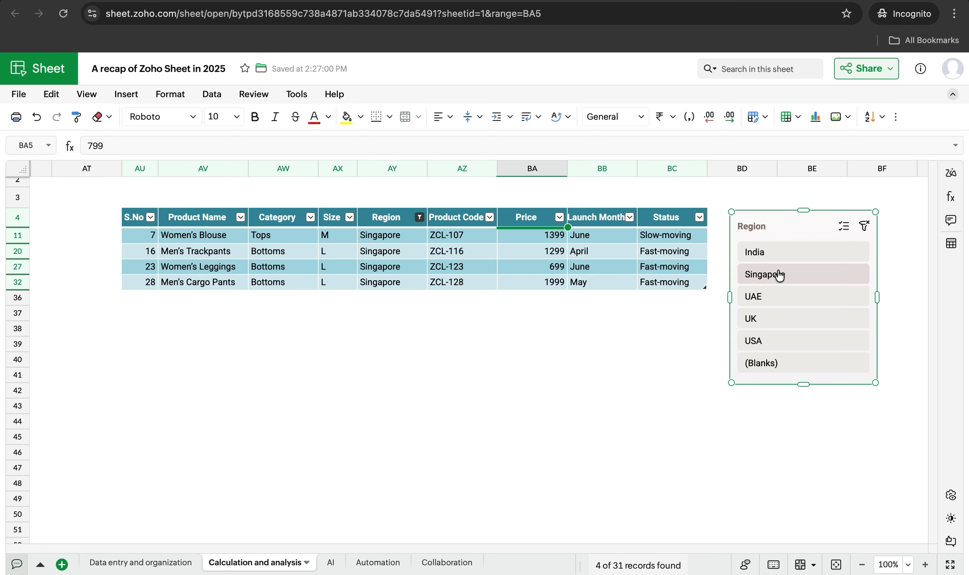
click(240, 217)
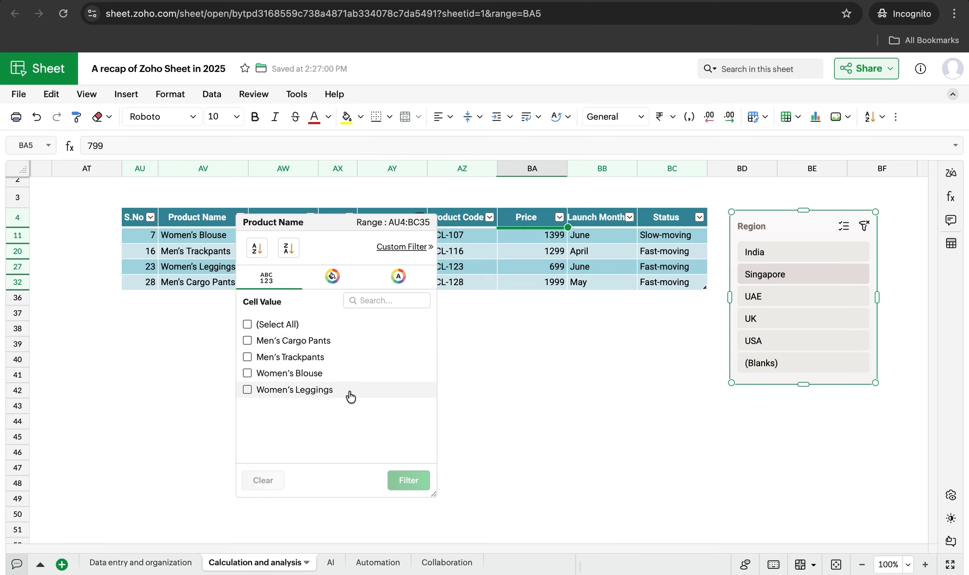
click(535, 366)
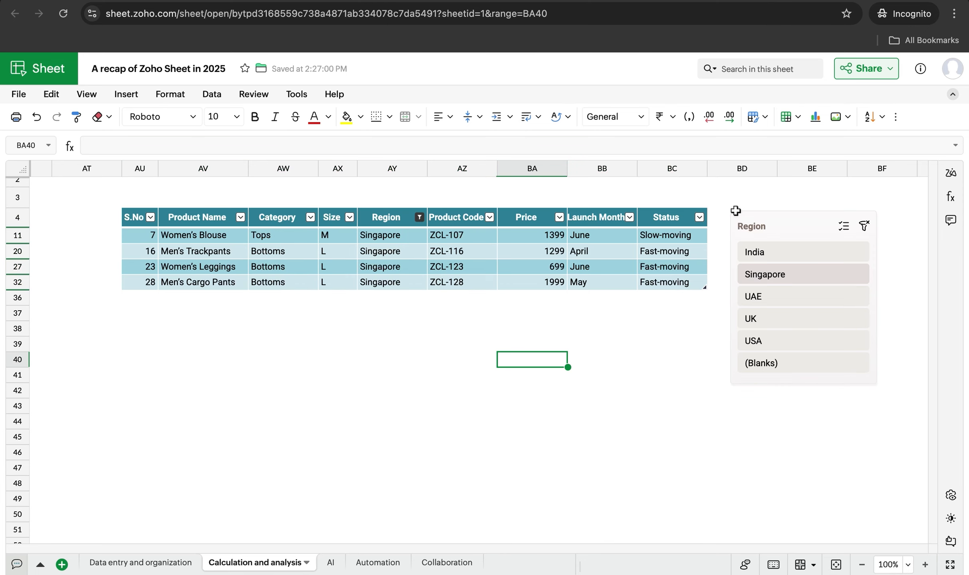
click(864, 225)
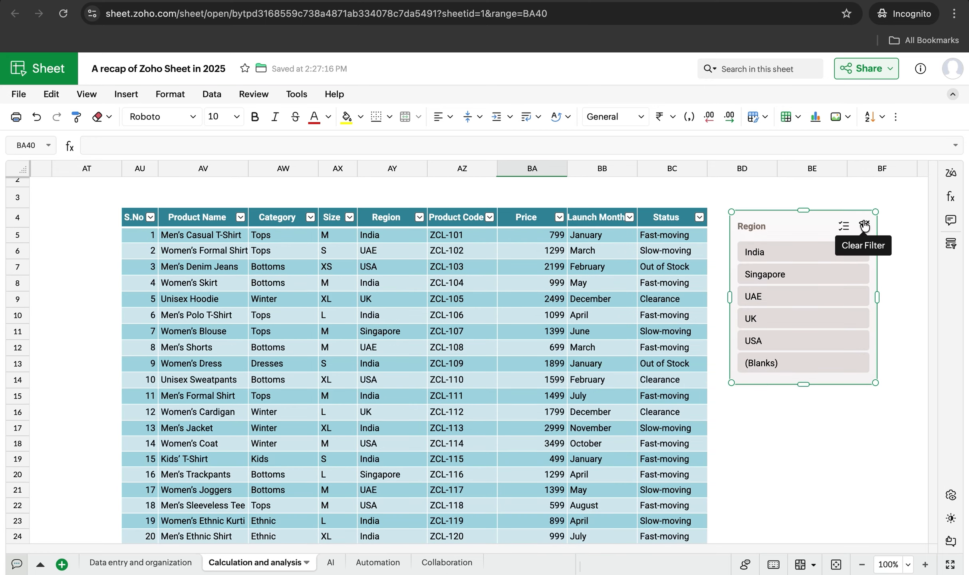
Return to A1 and follow the link on the Highlight rows with conditional formatting tile to BN6
key(ctrl+Home)
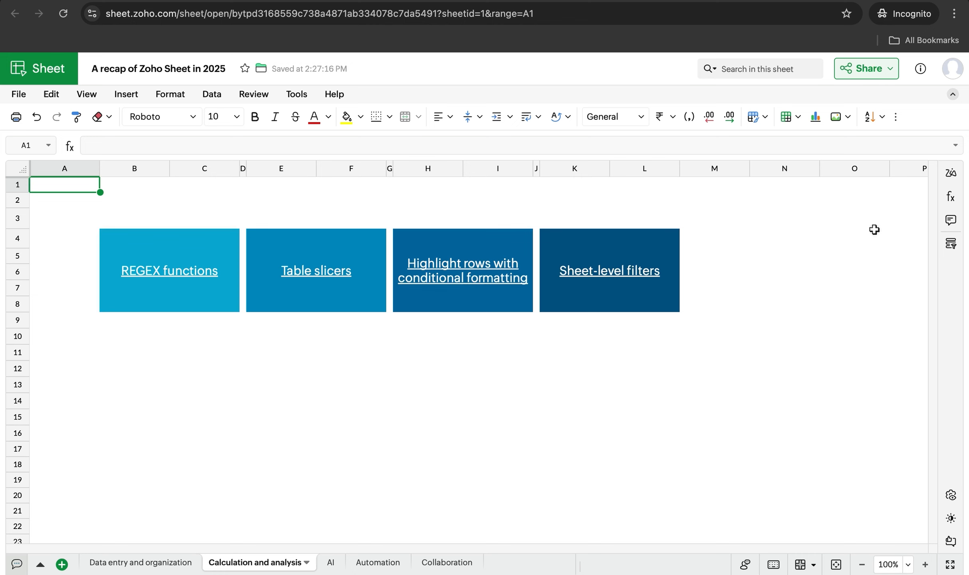
click(444, 268)
click(476, 216)
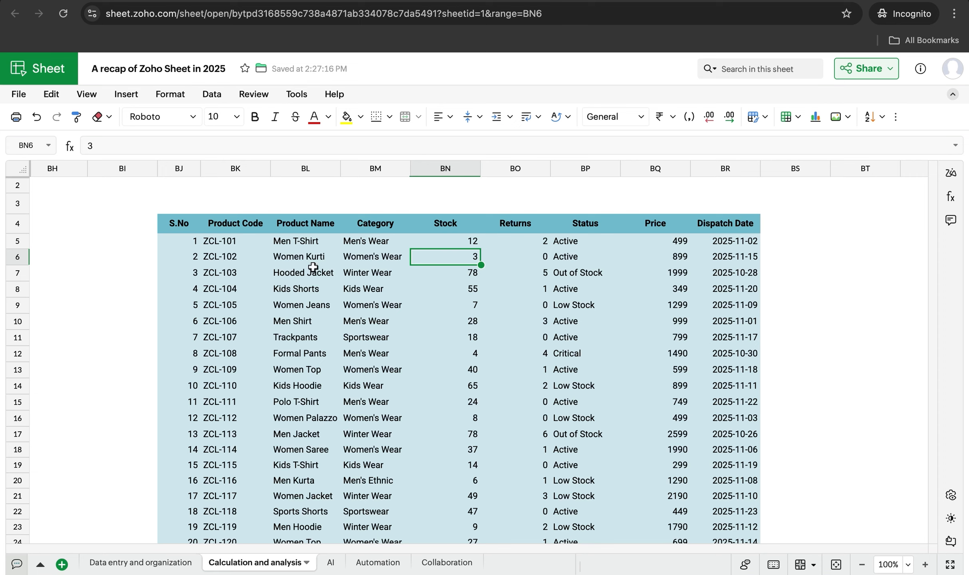
Start a classic conditional formatting rule on BJ4:BR29 for cell values less than 10
drag(169, 219, 726, 568)
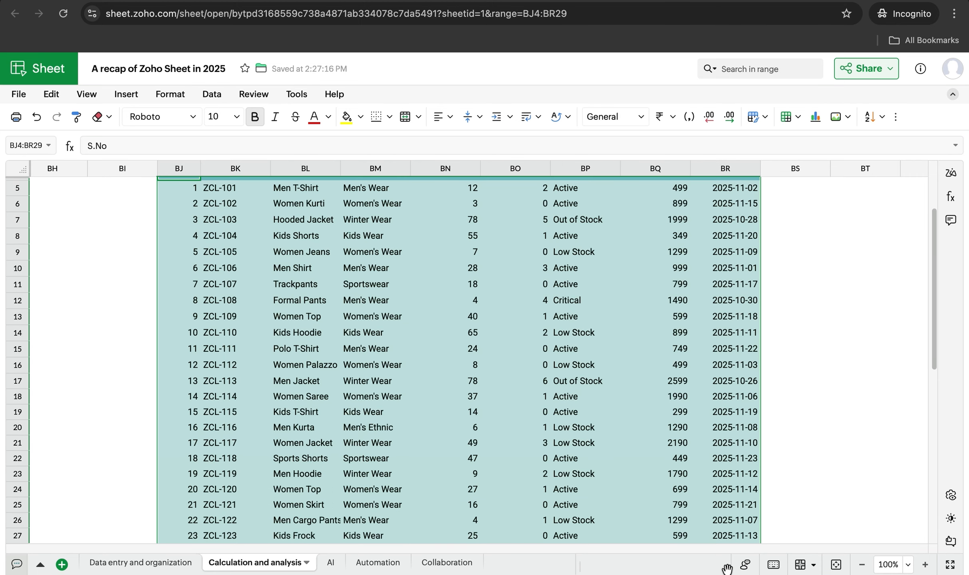
click(171, 100)
mouse_move(207, 174)
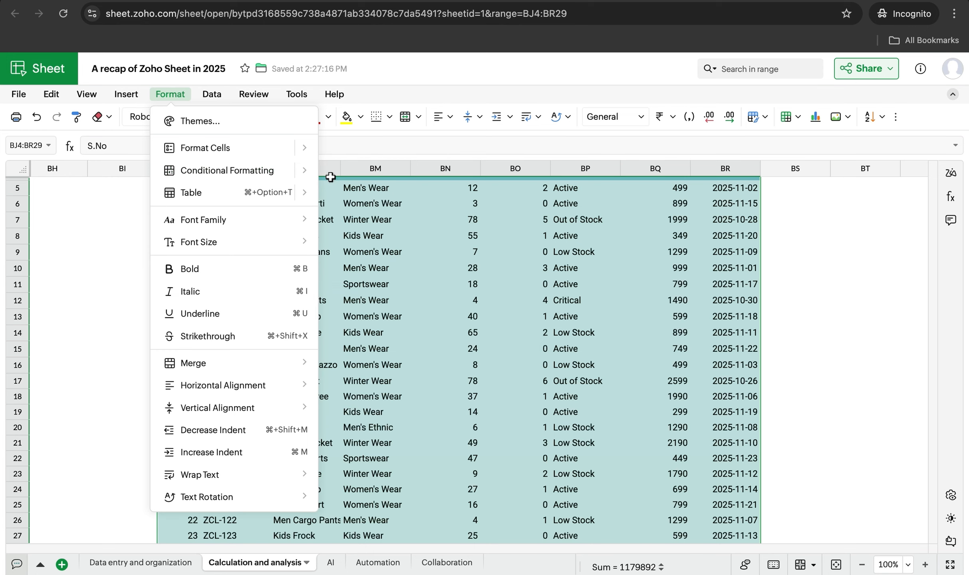
mouse_move(361, 176)
click(485, 314)
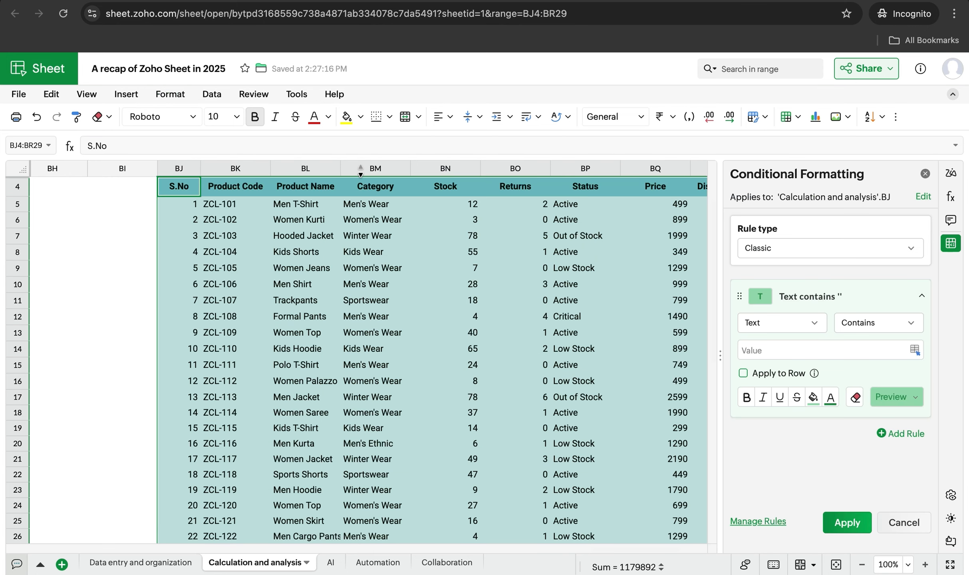
click(782, 323)
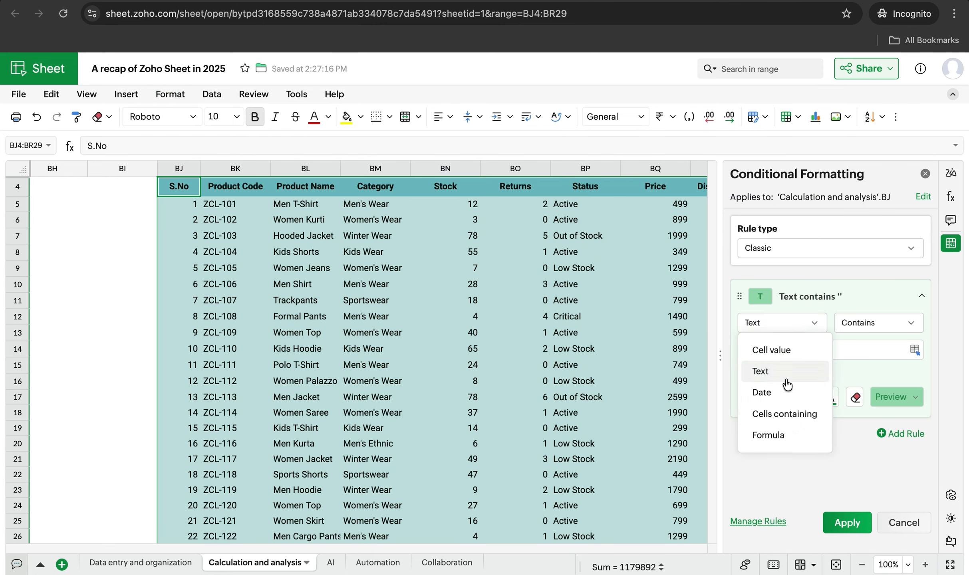
click(787, 359)
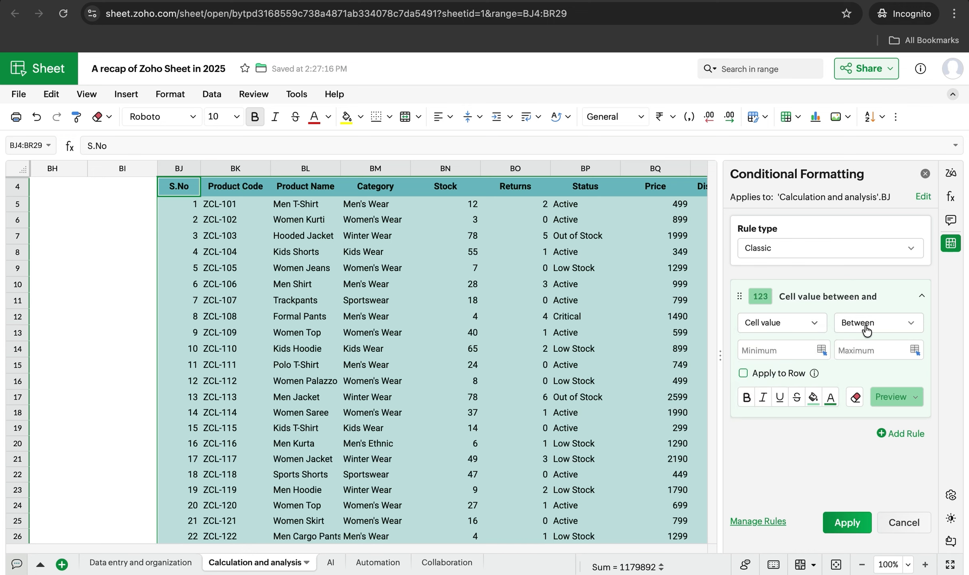
click(866, 330)
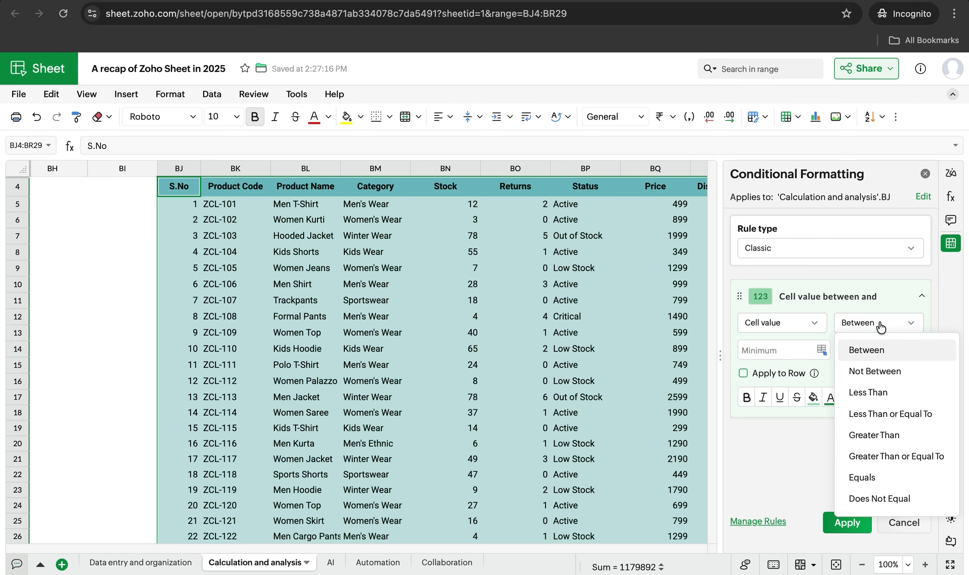
click(880, 400)
click(804, 353)
text(1)
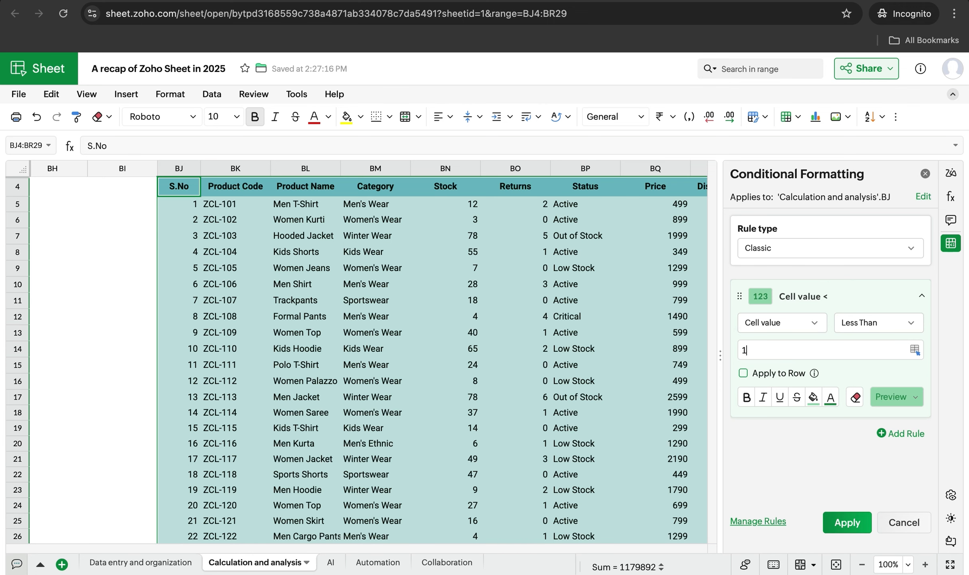
text(0)
Apply the rule to whole rows, using the Stock column BN as the reference column
scroll(579, 322, right, 2)
scroll(579, 322, up, 1)
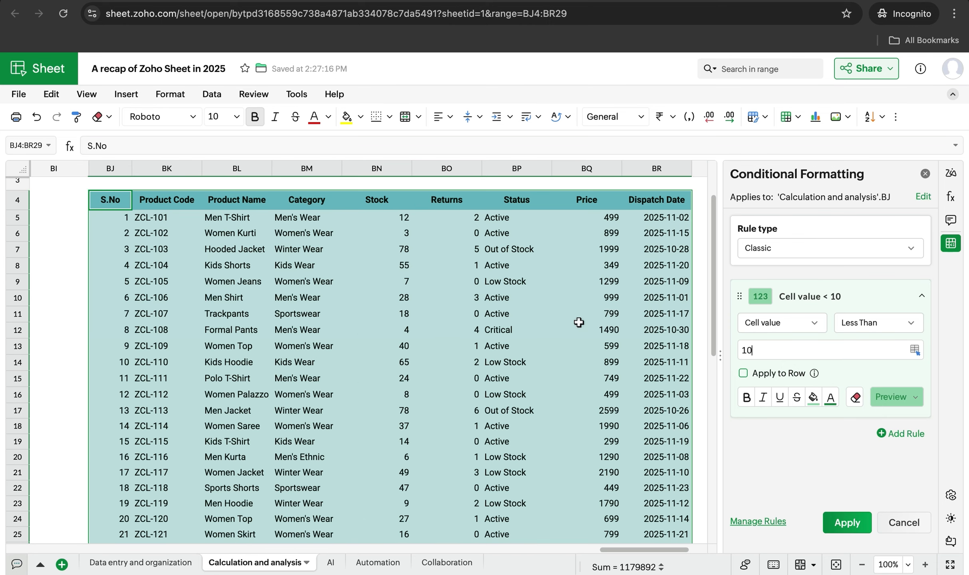
scroll(579, 322, right, 1)
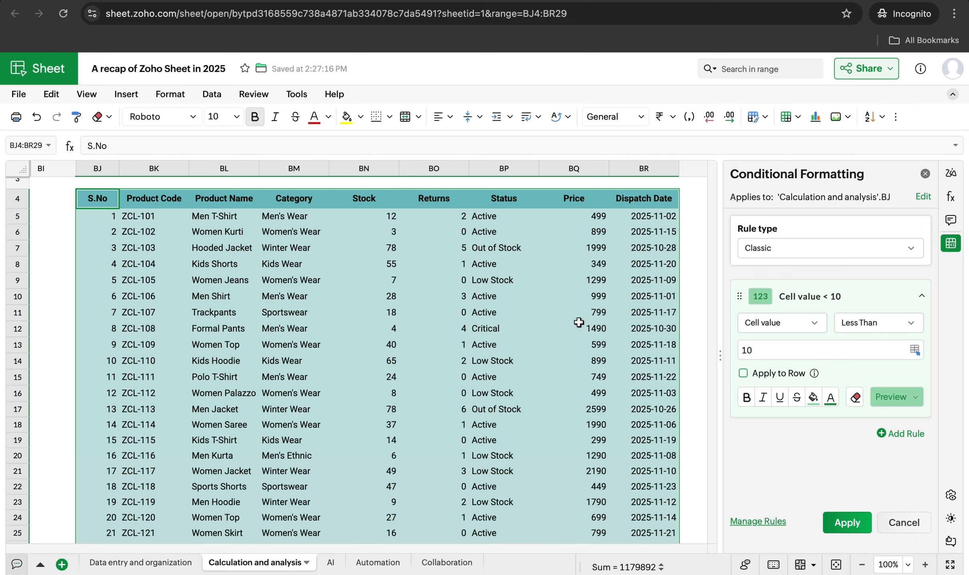
click(743, 375)
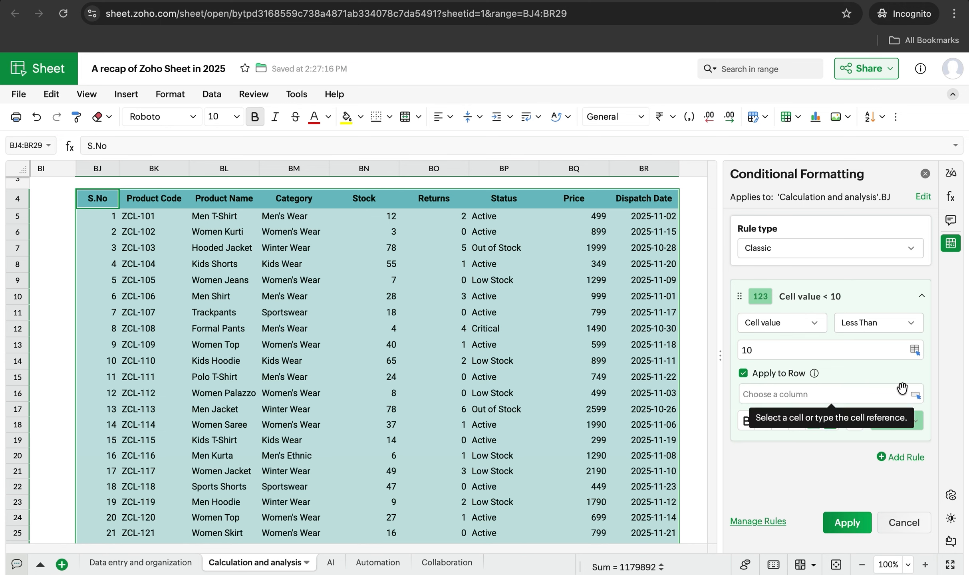
click(915, 396)
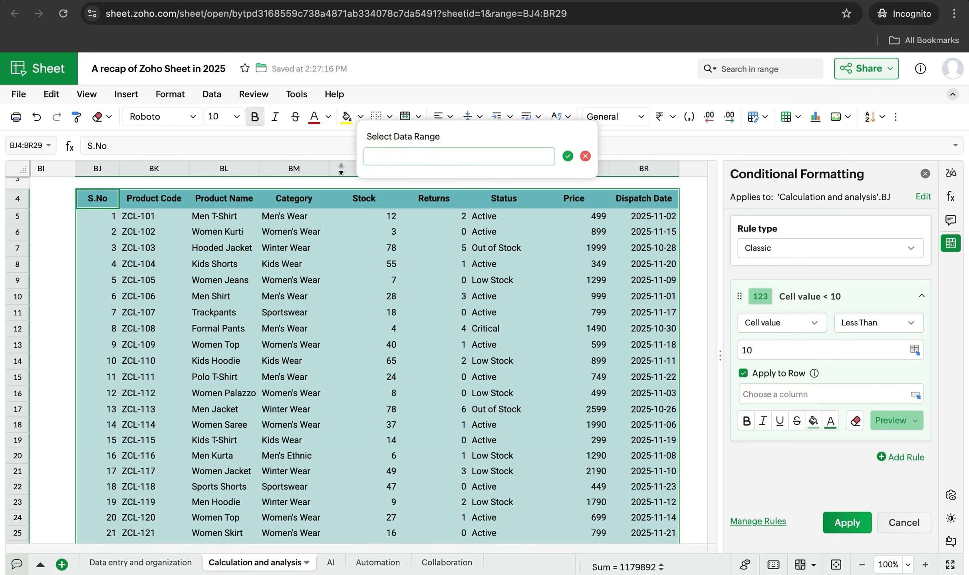
click(341, 168)
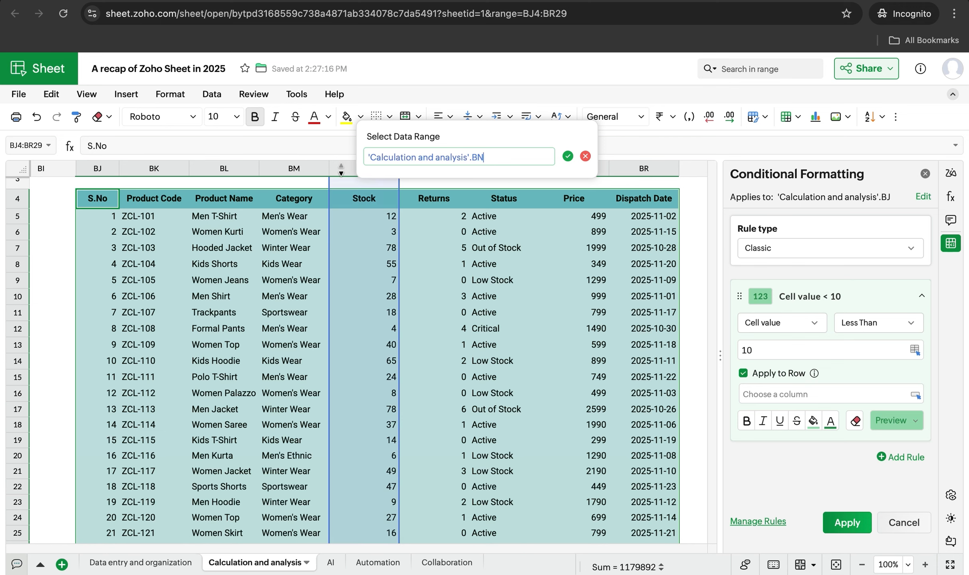
click(568, 156)
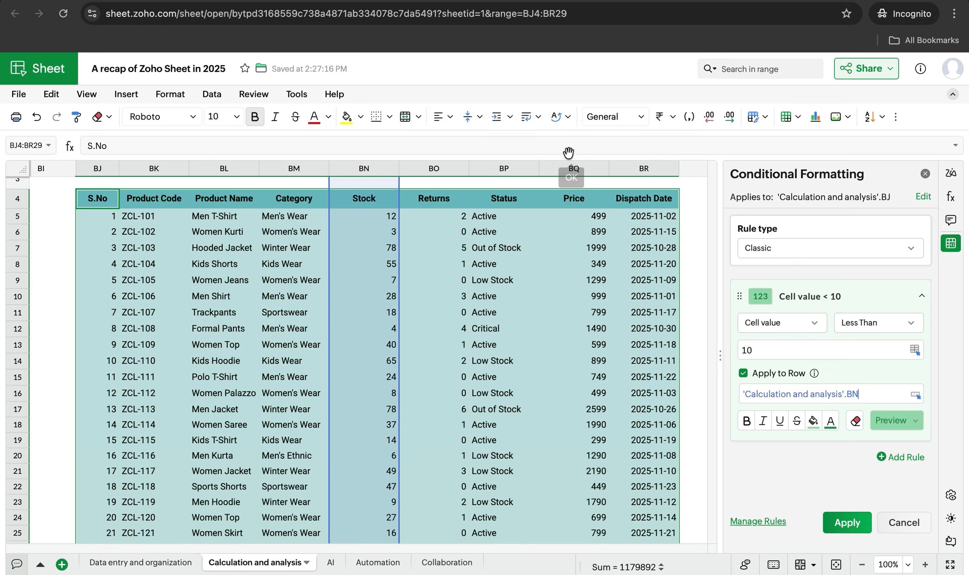
Give the rule the preset style with light red fill and red text, and apply it to the table
click(908, 420)
click(897, 447)
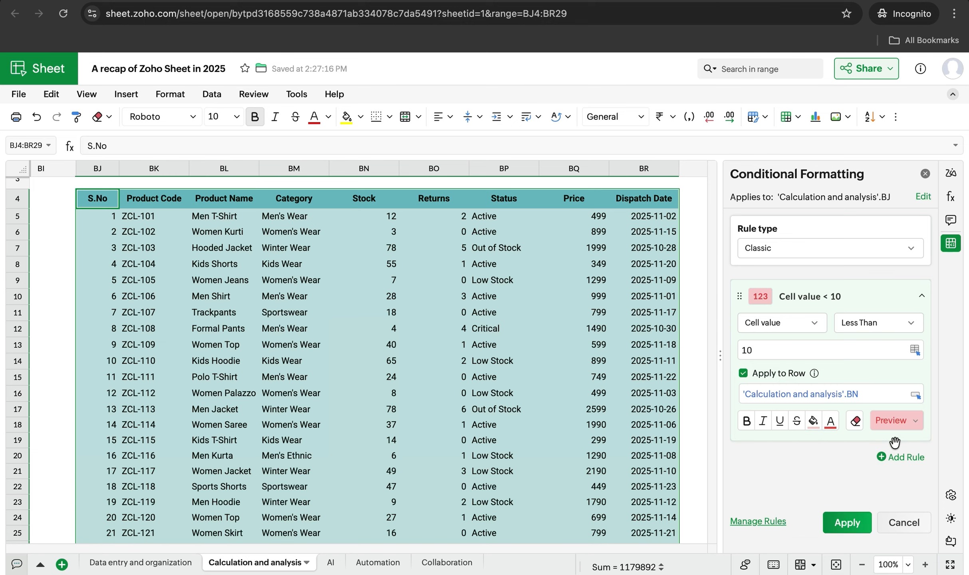
click(859, 524)
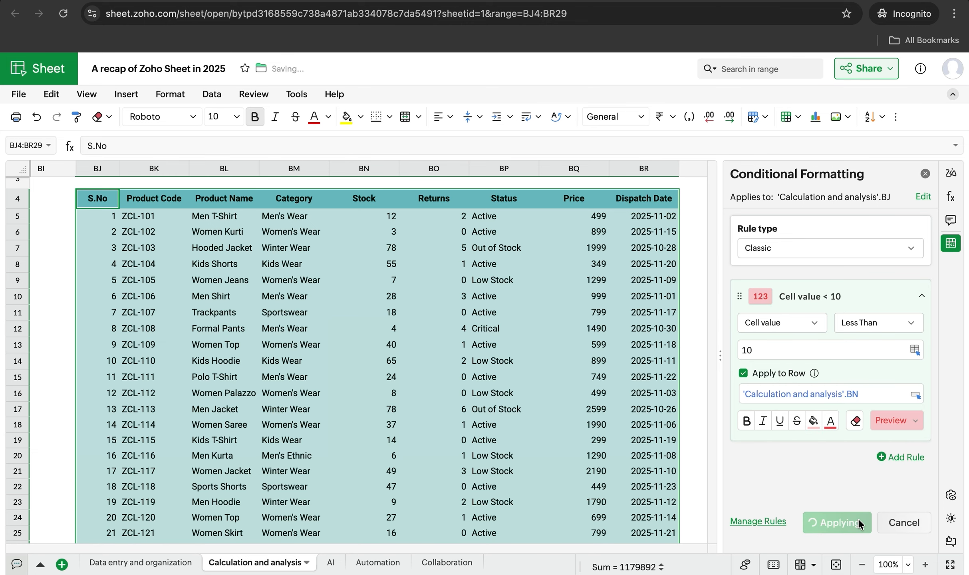
scroll(683, 424, left, 1)
scroll(684, 424, down, 1)
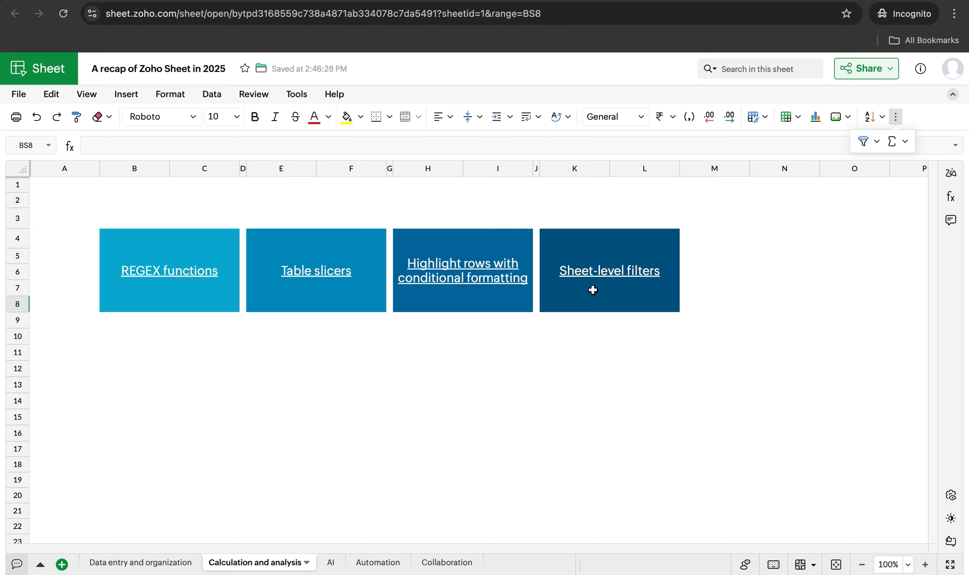
Follow the link on the Sheet-level filters tile to BN8
click(592, 290)
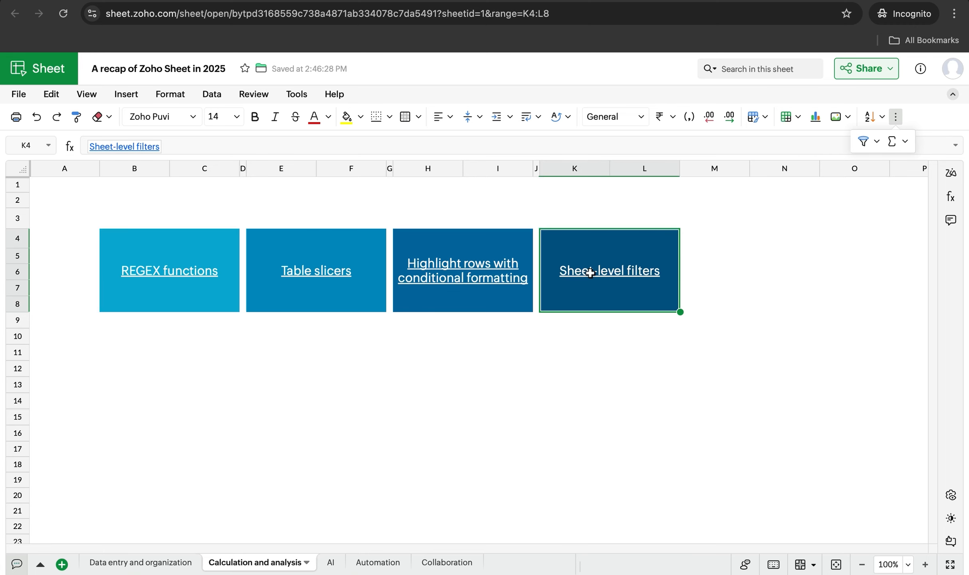
click(600, 219)
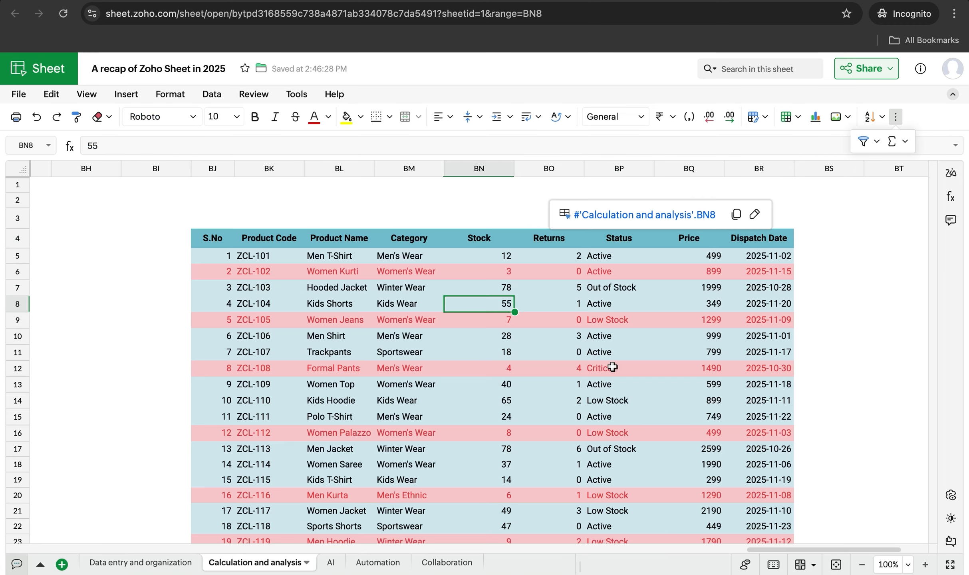
Check the S.No filter options in the table beside the Region slicer and close them
scroll(612, 366, left, 5)
scroll(613, 367, left, 8)
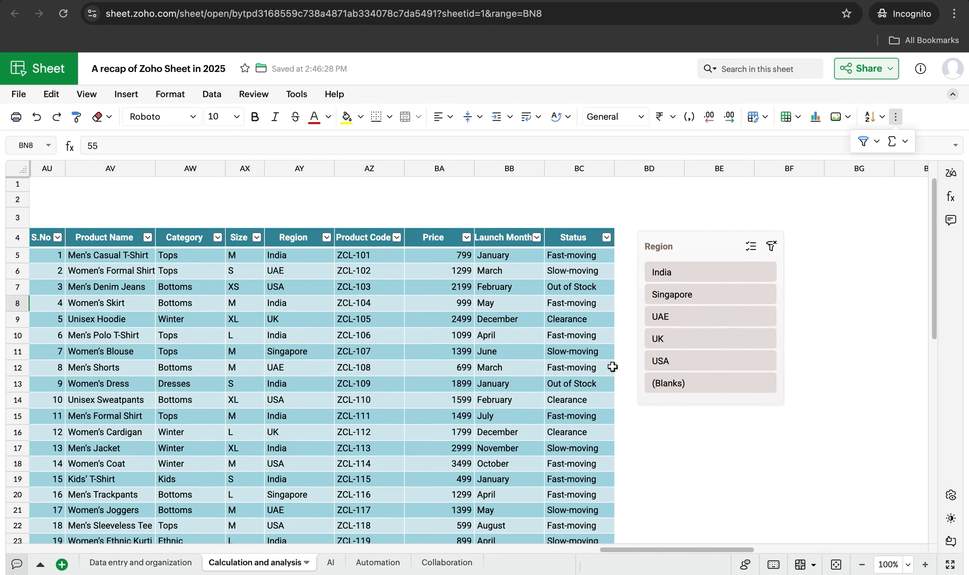
scroll(100, 213, left, 1)
click(86, 233)
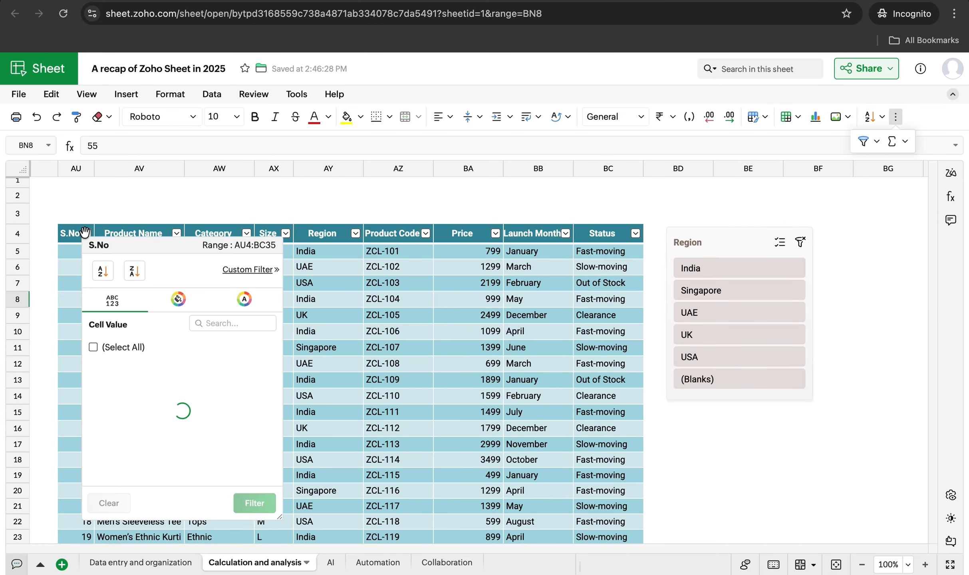
click(210, 208)
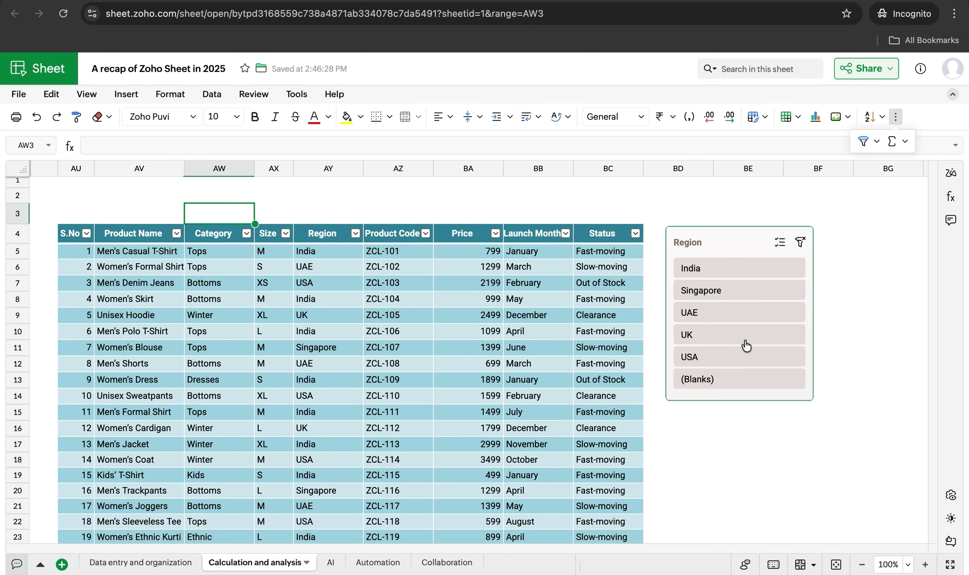
Add a sheet-level filter to the stock table by selecting BJ4:BR24, and check the S.No column's filter values
scroll(735, 360, right, 5)
scroll(735, 360, right, 5)
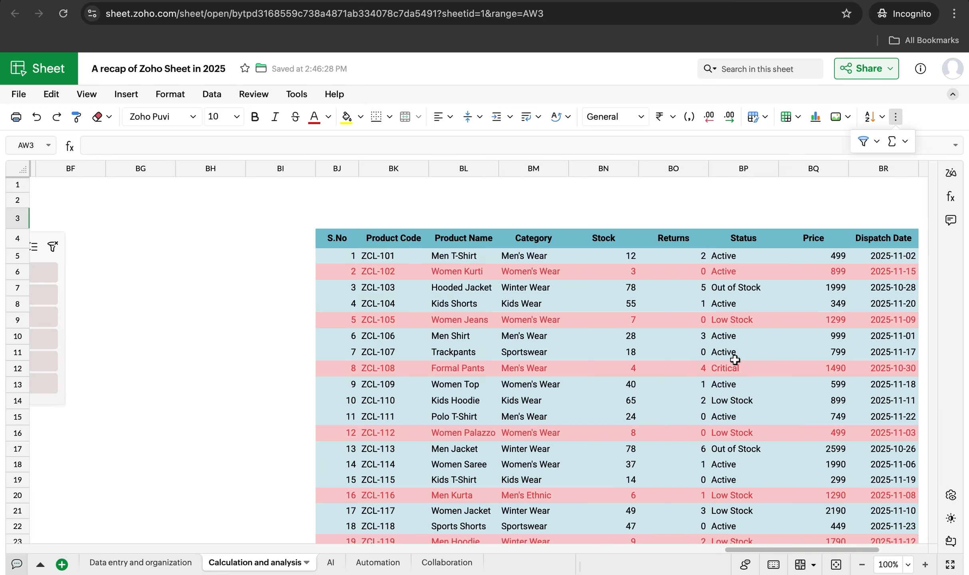
scroll(736, 360, right, 2)
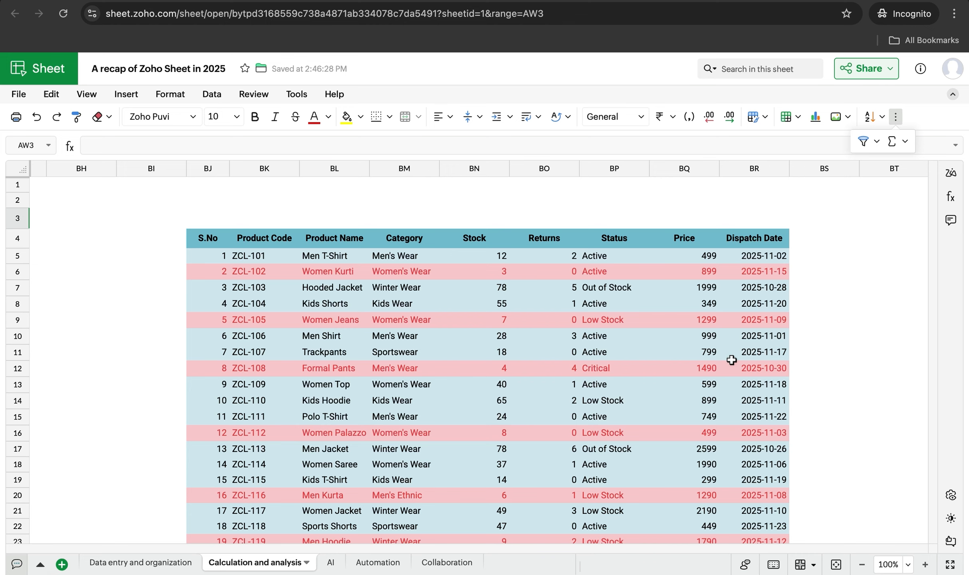
drag(208, 238, 756, 551)
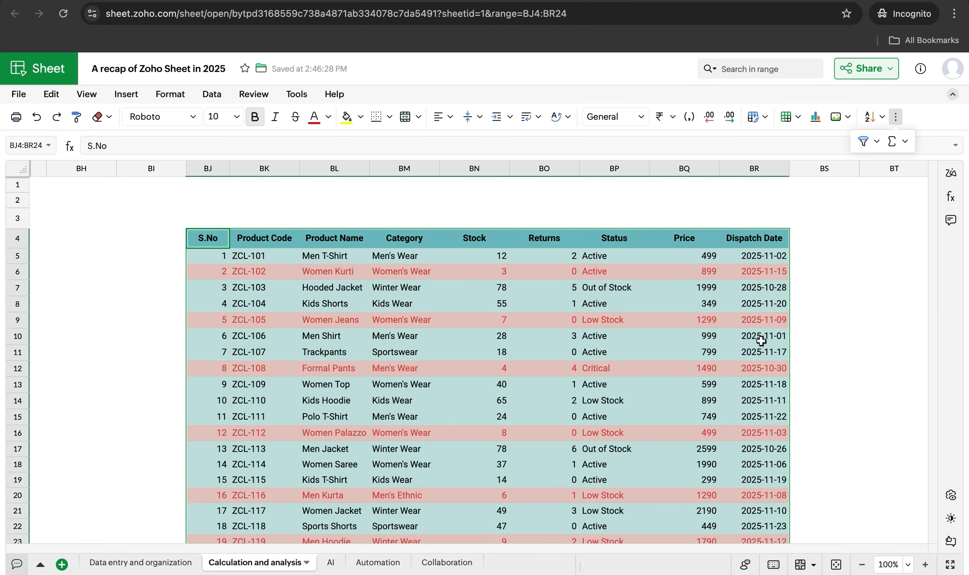
click(863, 144)
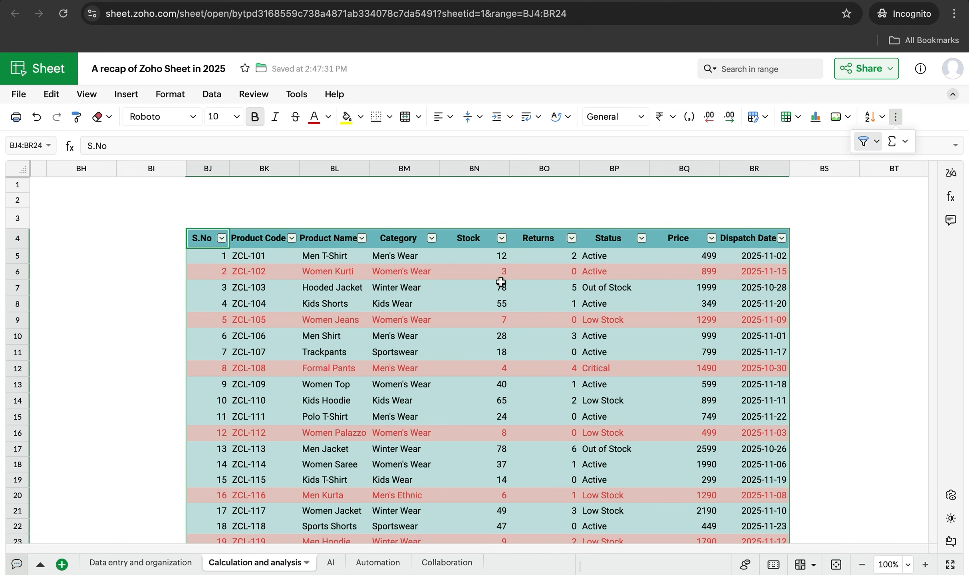
click(221, 239)
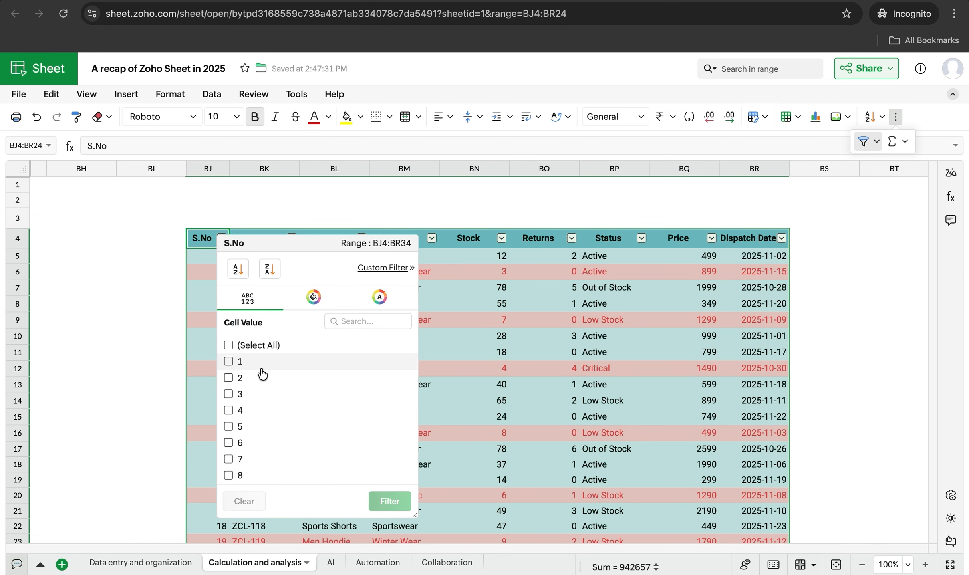
click(843, 260)
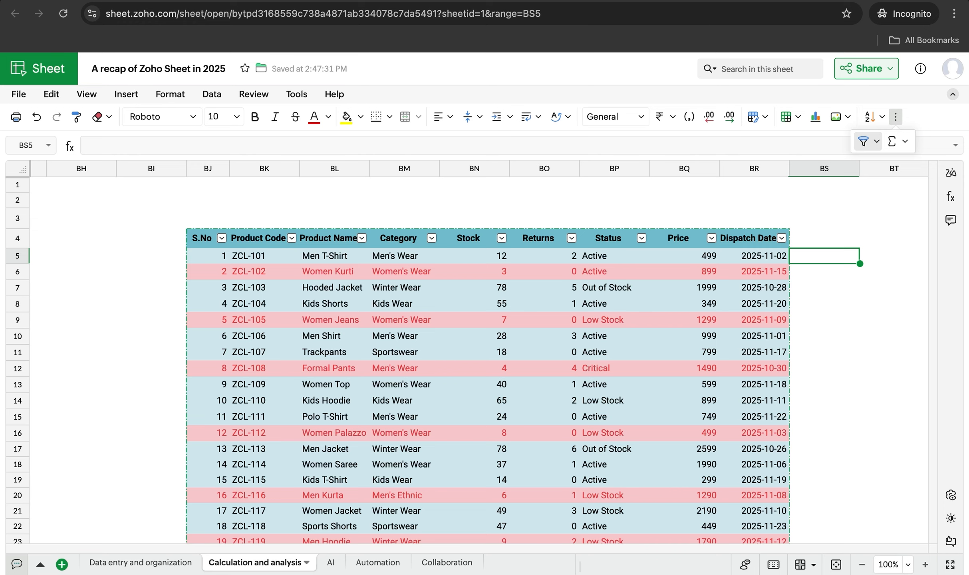
Return to A1 and switch to the AI sheet
key(ctrl+Home)
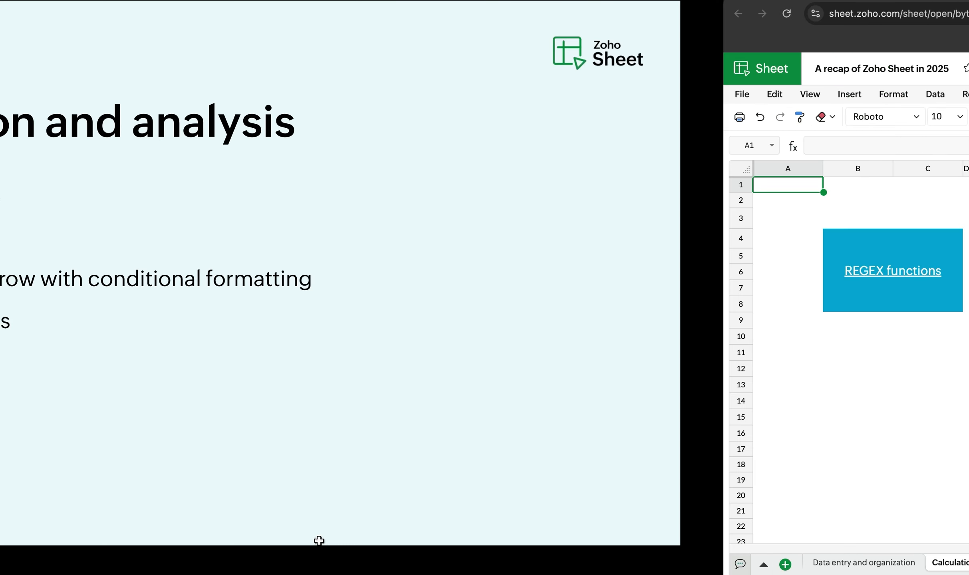
key(Right)
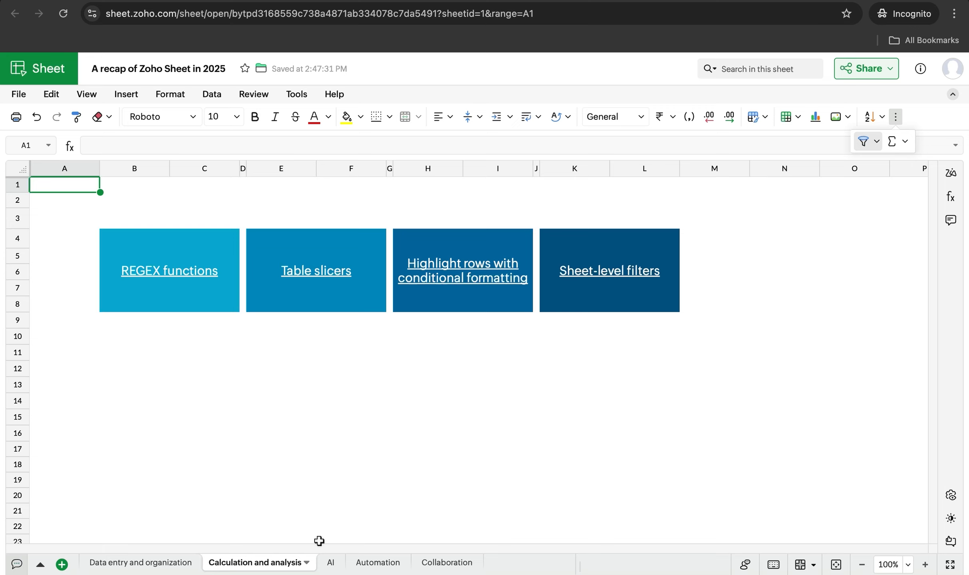
click(331, 563)
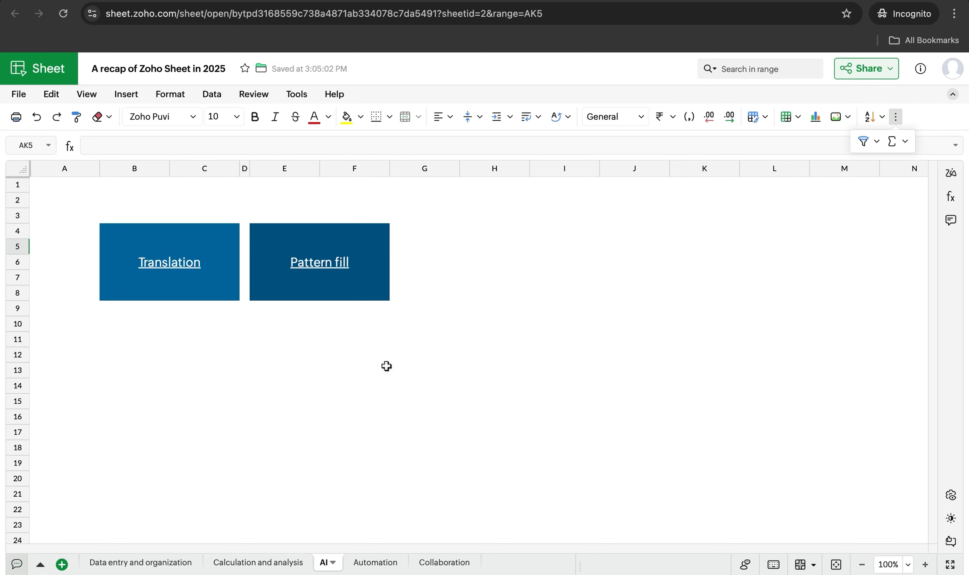
Follow the Translation tile's link to S4 and translate the customer feedback in S6:S14 from Spanish to English
click(174, 259)
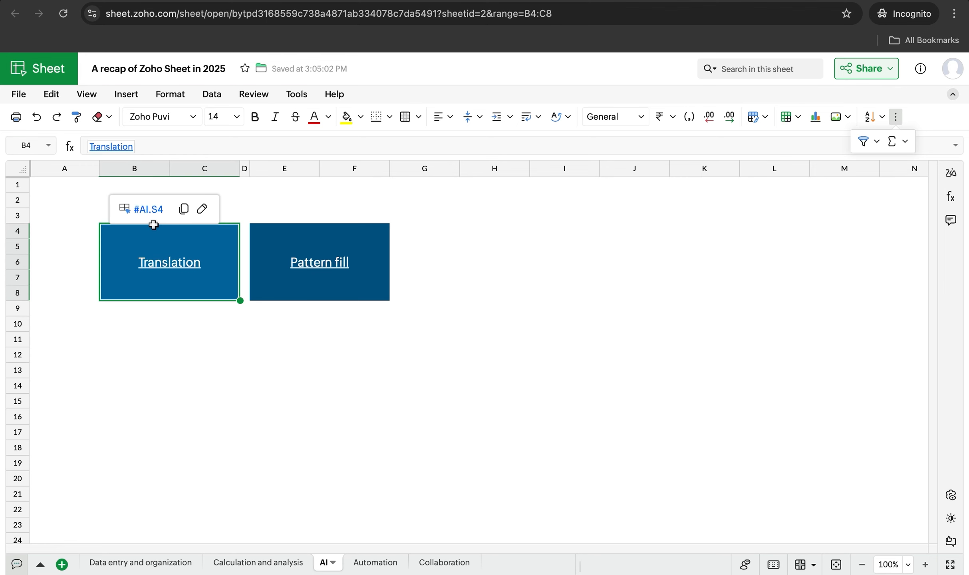
click(150, 212)
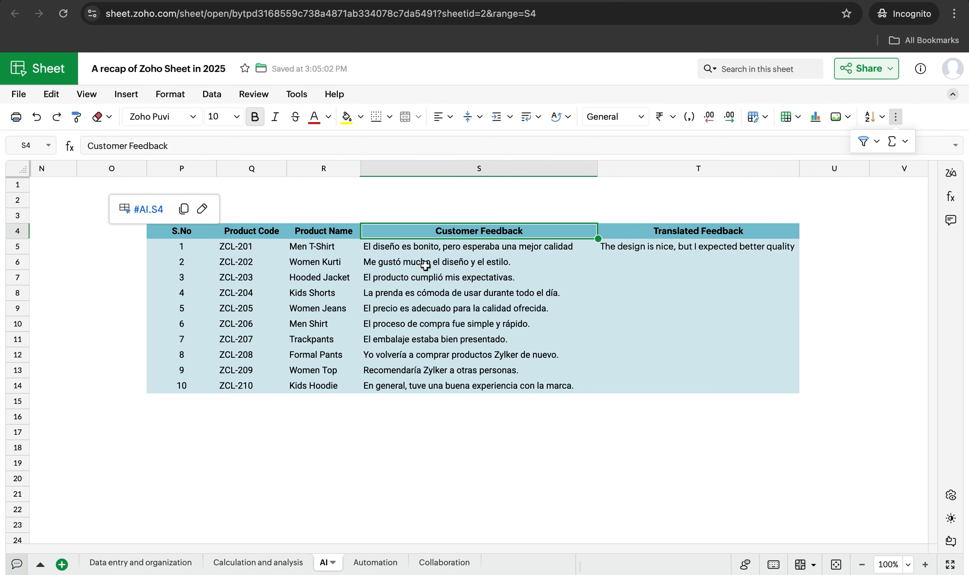
drag(424, 265, 445, 382)
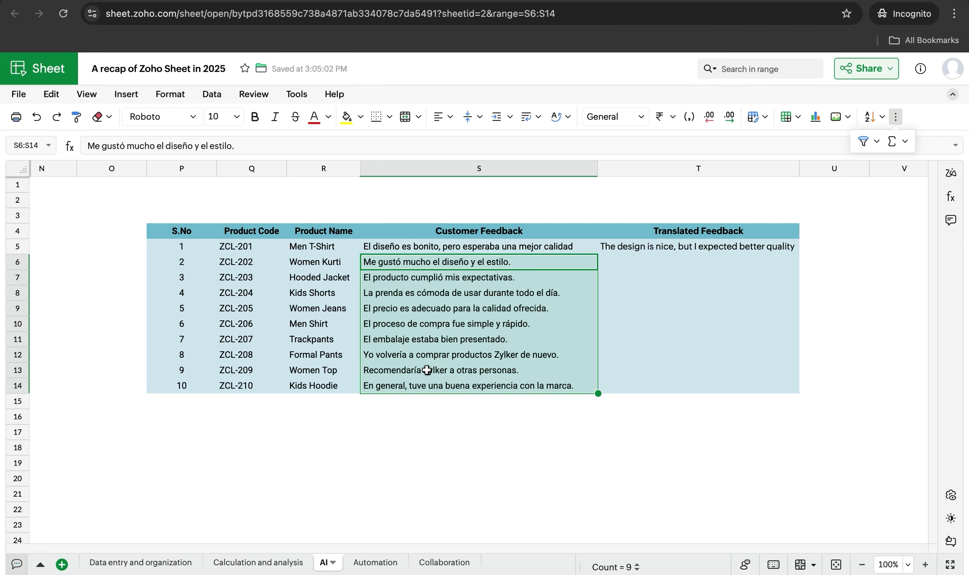
click(245, 96)
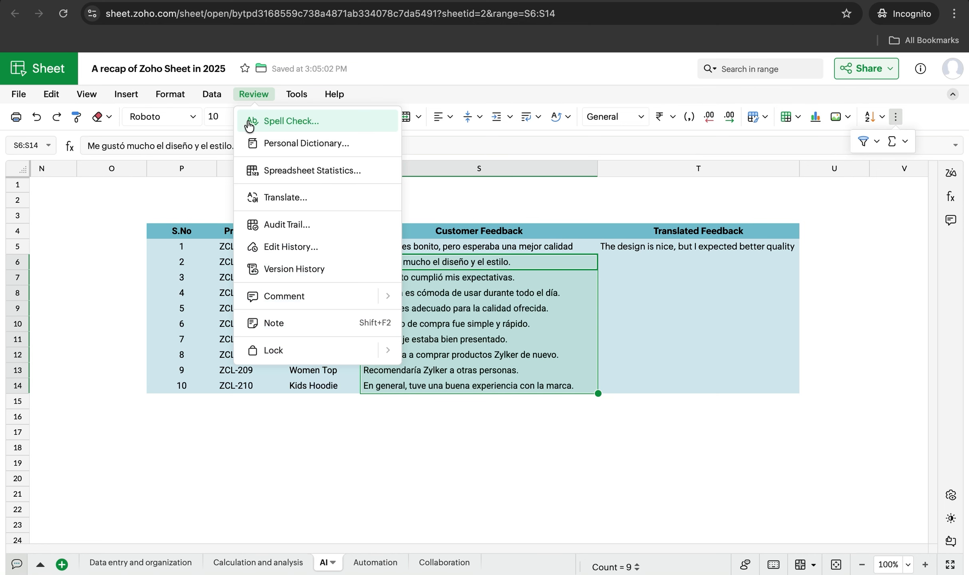
click(268, 197)
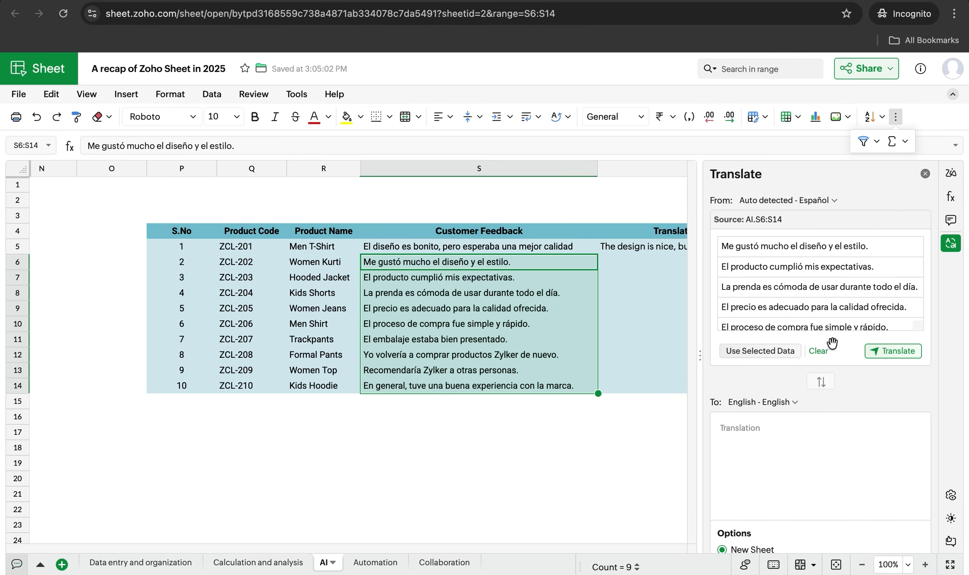
click(879, 354)
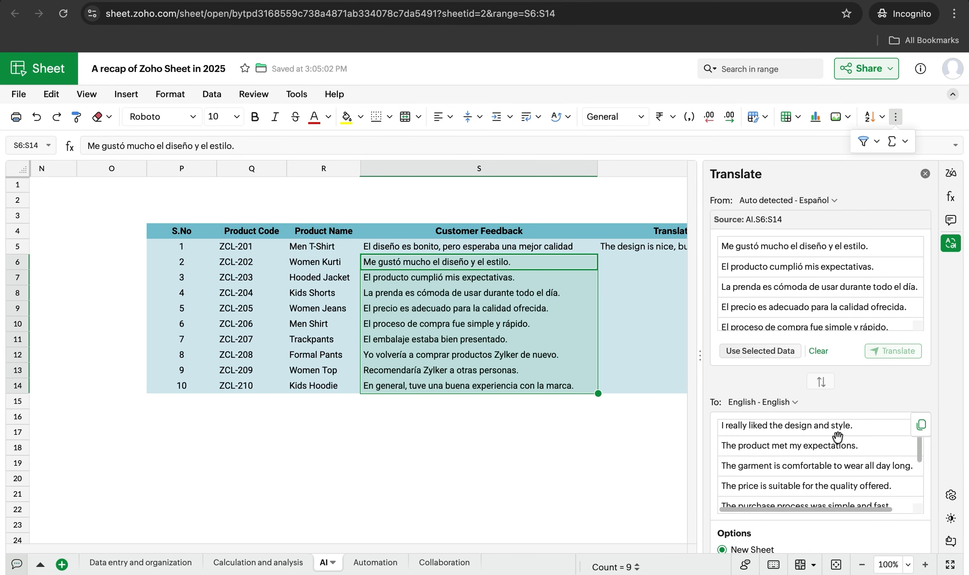
scroll(863, 443, down, 1)
scroll(889, 450, down, 1)
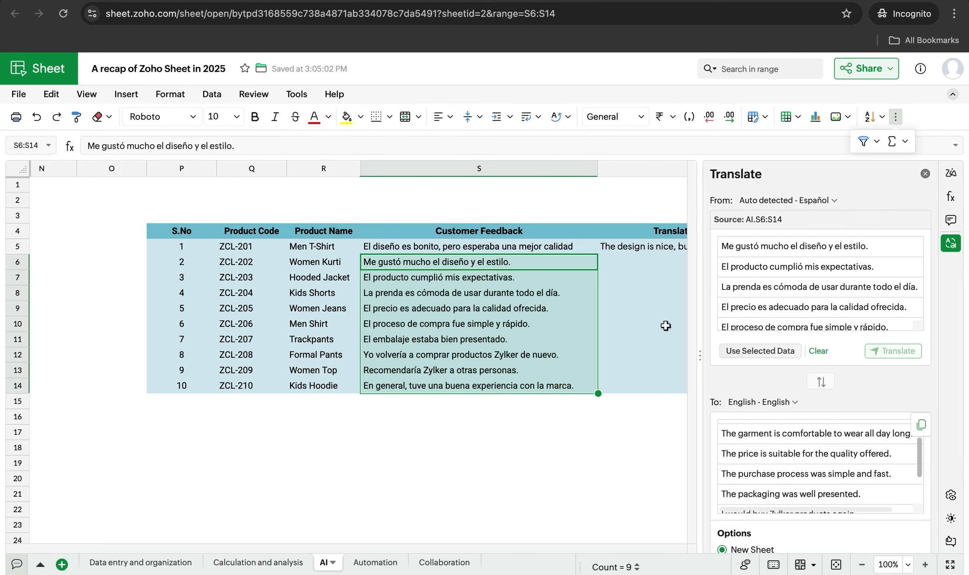
Insert the translated feedback into the existing sheet starting at T6, and close the translation pane
scroll(828, 387, down, 2)
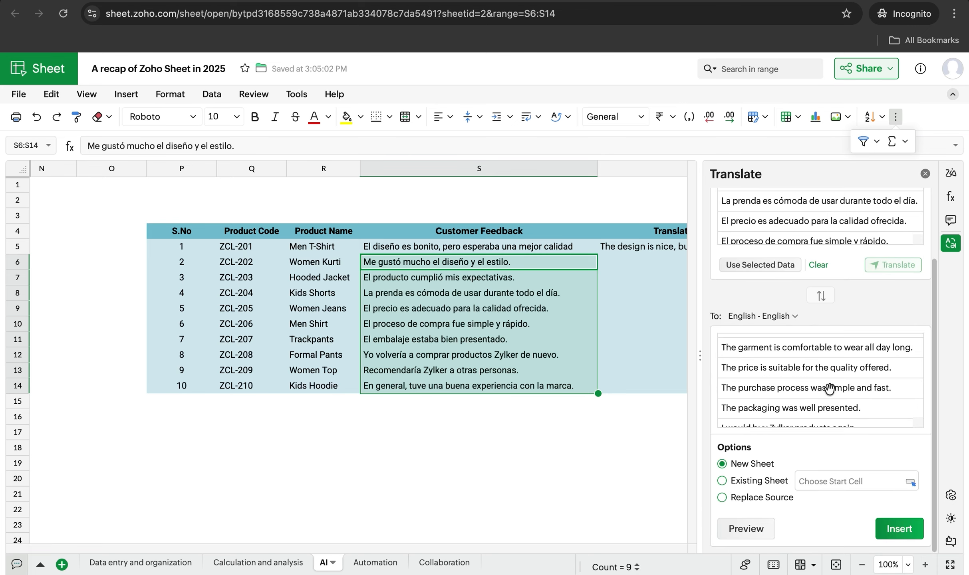
click(723, 482)
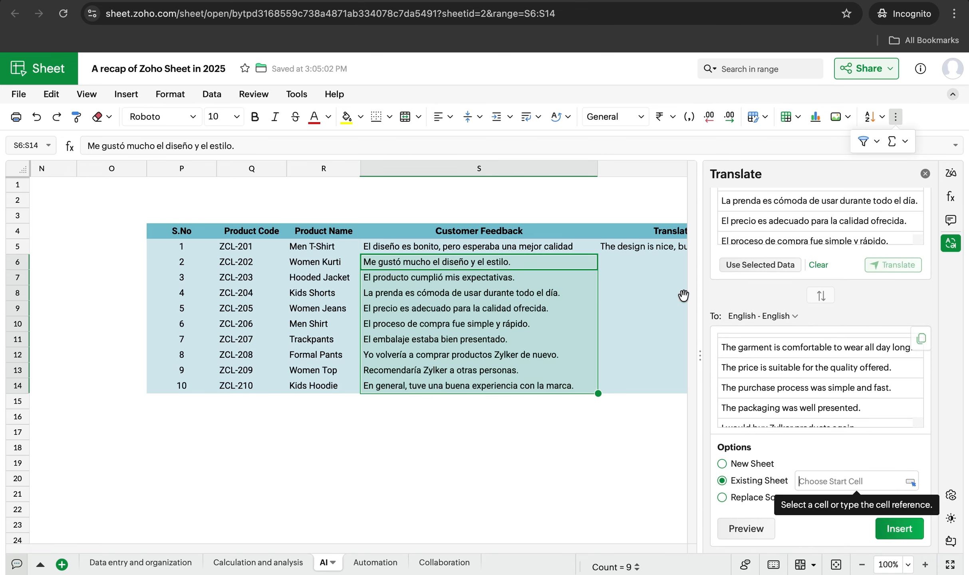
click(632, 263)
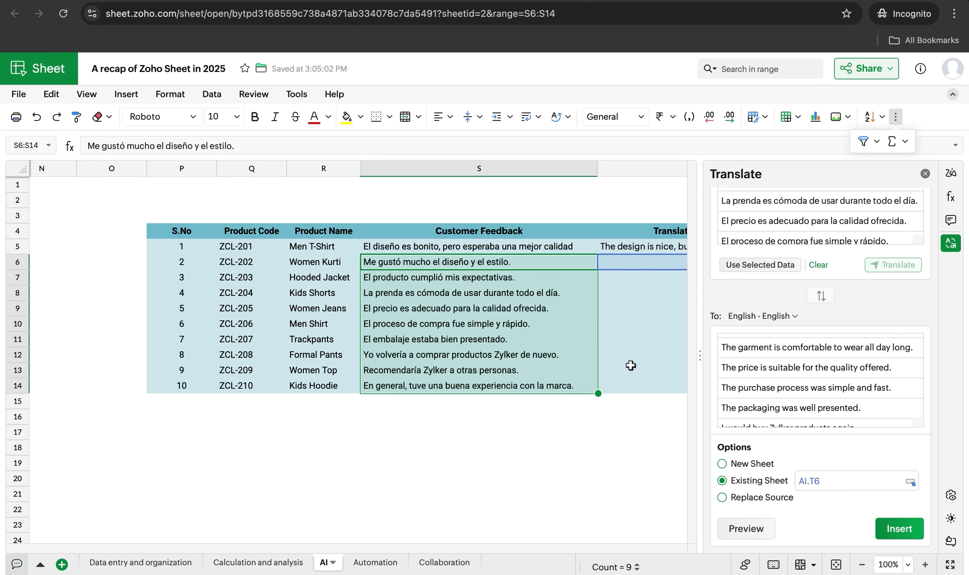
click(894, 533)
scroll(517, 478, right, 2)
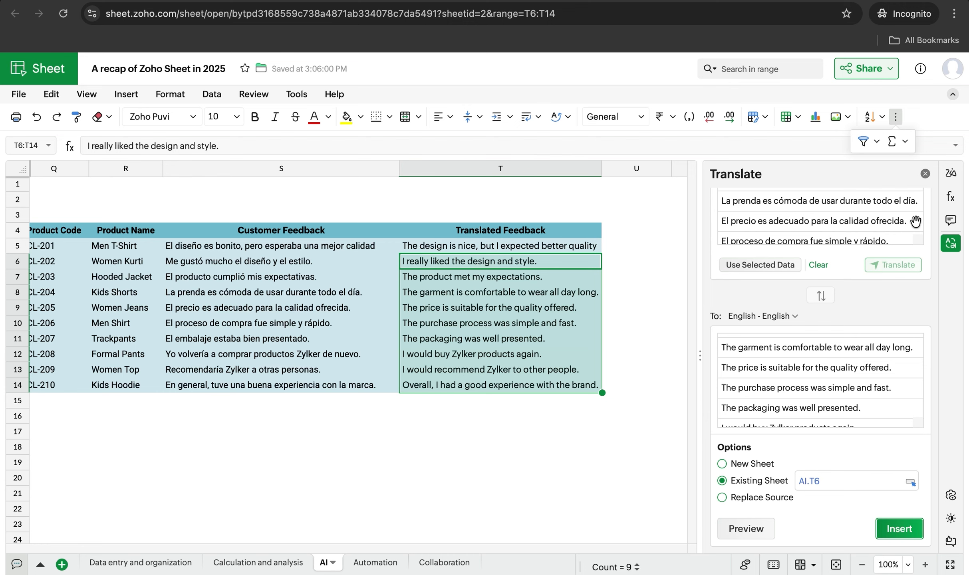
click(925, 174)
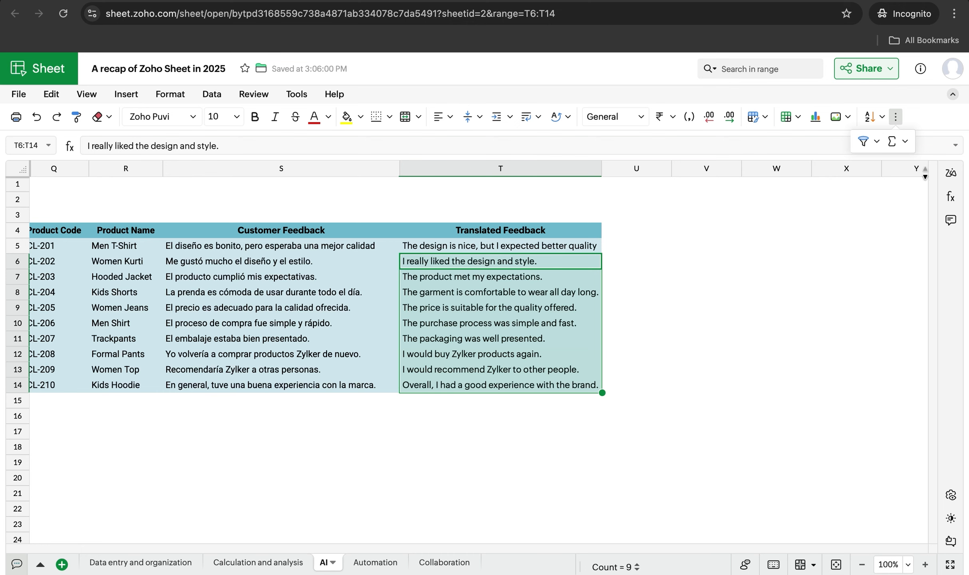
Return to A1 and follow the link on the Pattern fill tile to AJ3
key(ctrl+Home)
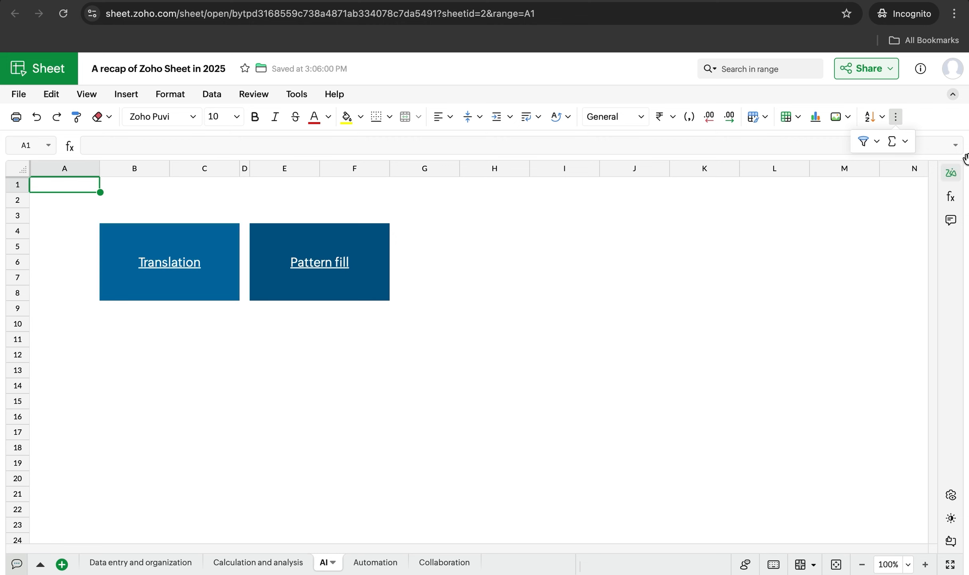
click(304, 266)
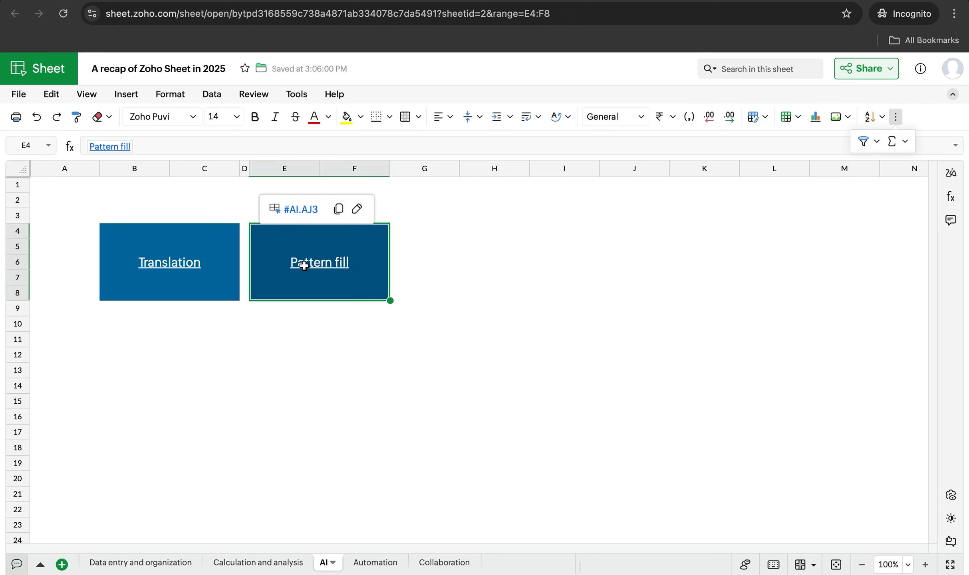
click(301, 210)
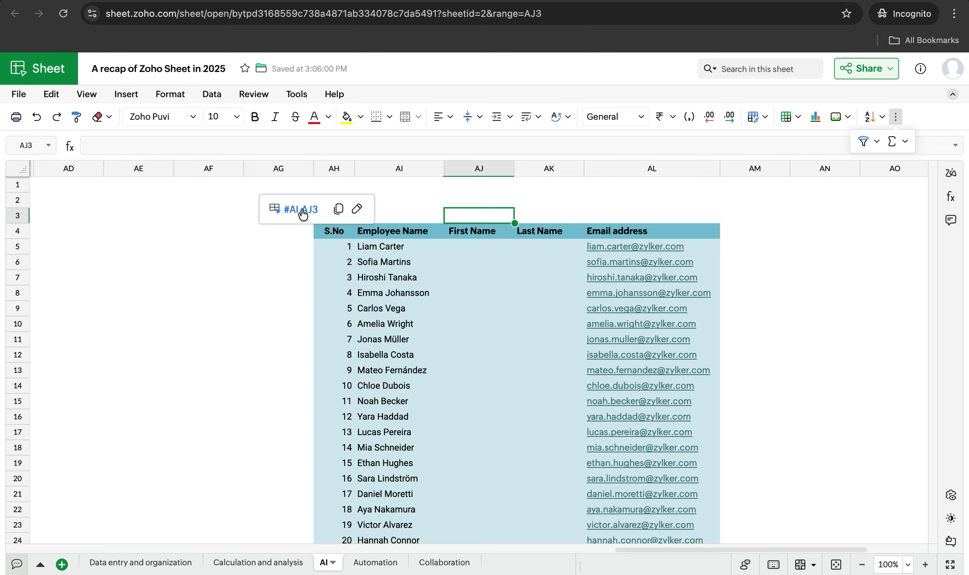
Enter the first employee's first name in AJ5 and last name in AK5
click(470, 248)
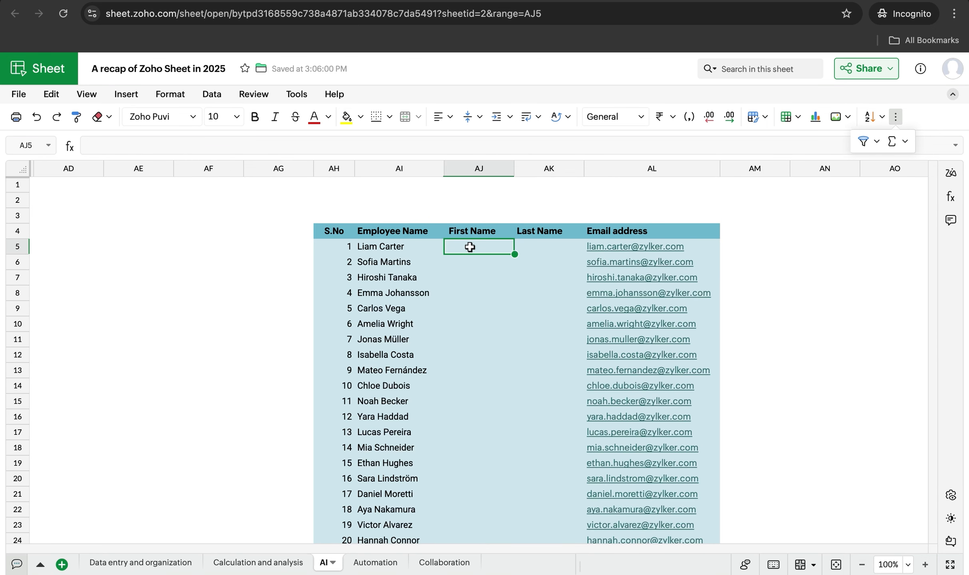
scroll(470, 247, right, 1)
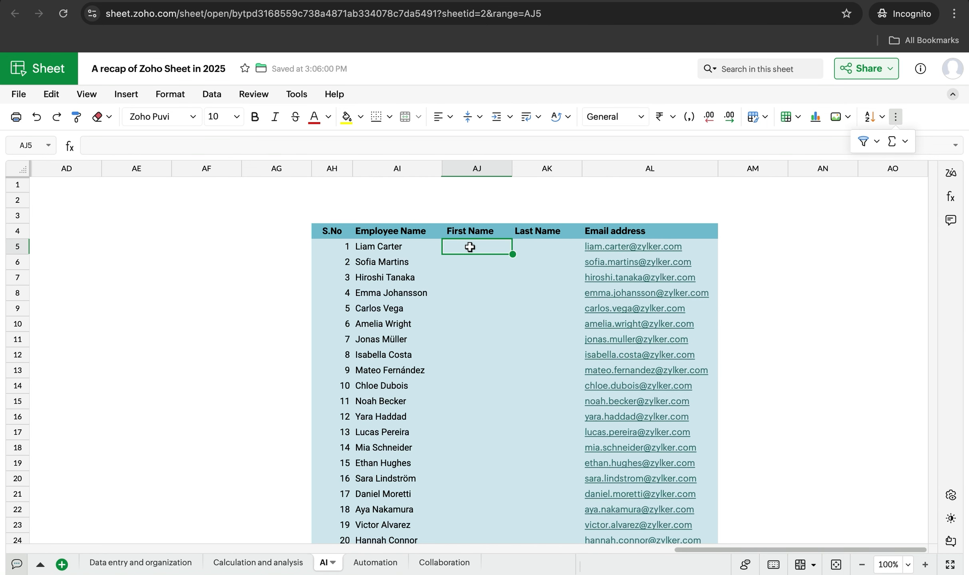
scroll(470, 247, right, 1)
scroll(470, 248, down, 1)
scroll(470, 248, right, 1)
scroll(470, 247, down, 1)
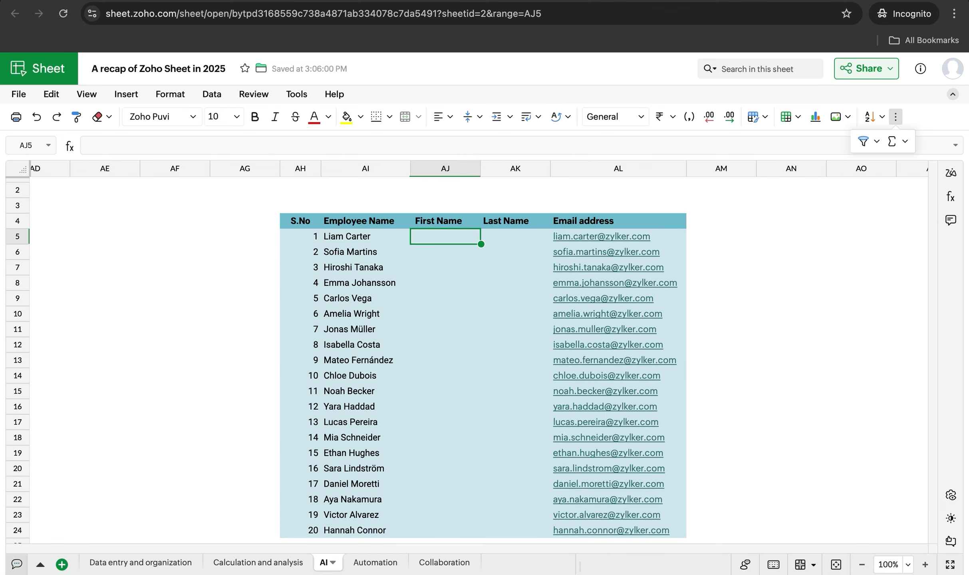
text(Lia)
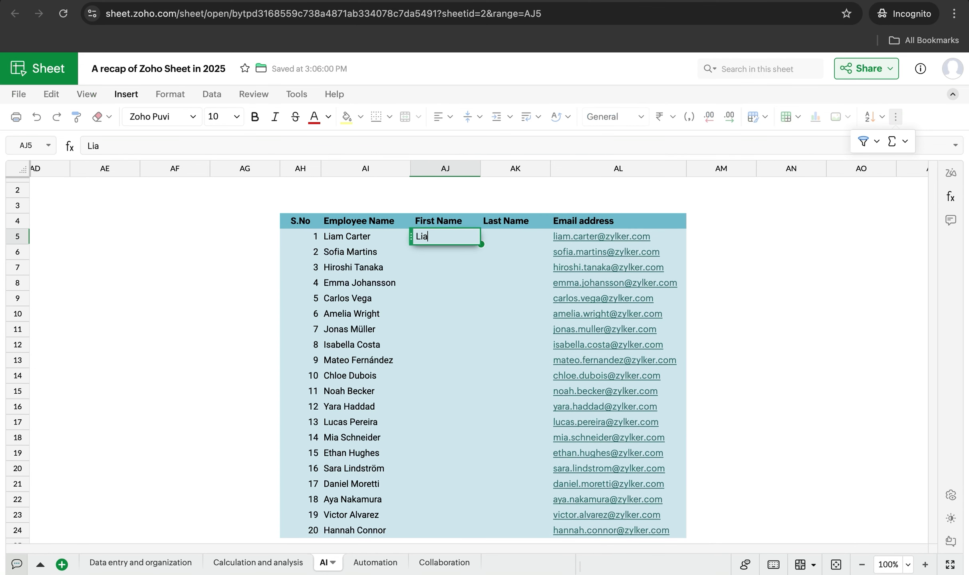
text(m)
key(Tab)
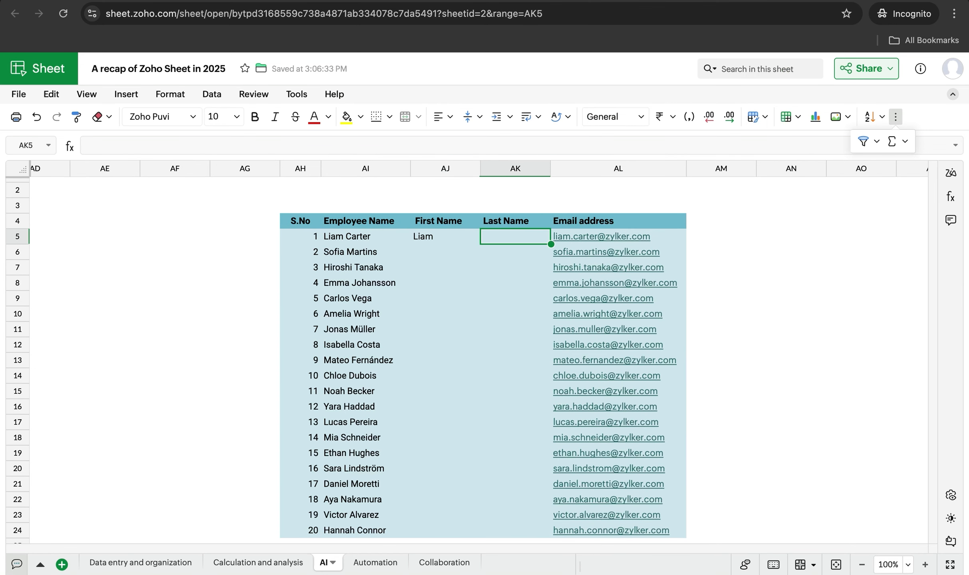
text(Ca)
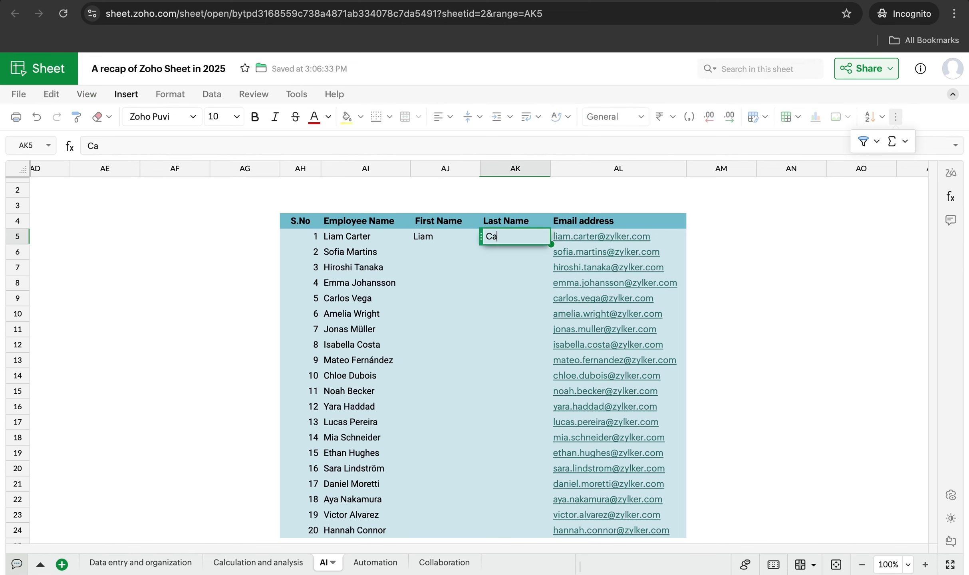
text(rter)
Use Pattern Fill on AJ5:AJ24 to complete the First Name column
drag(448, 239, 463, 530)
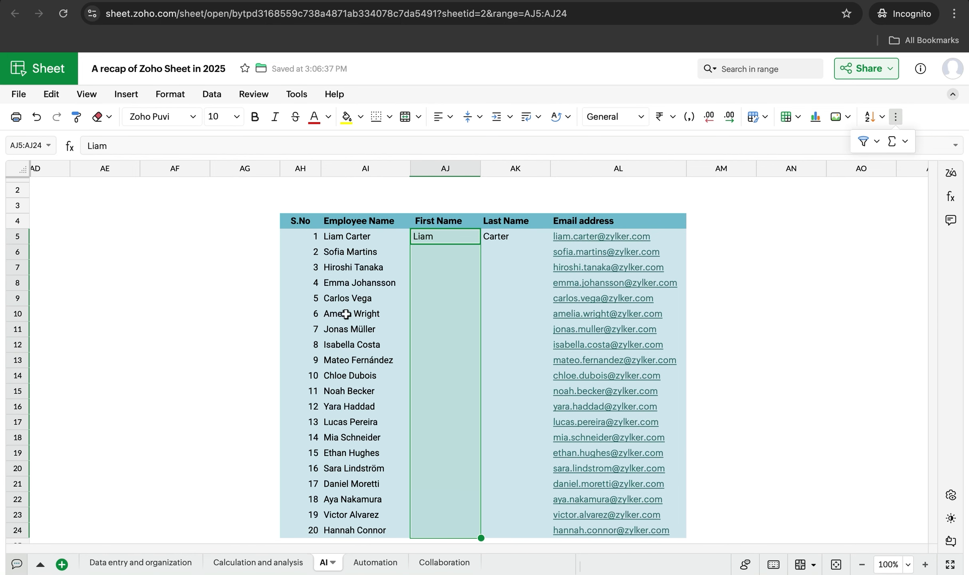
click(218, 95)
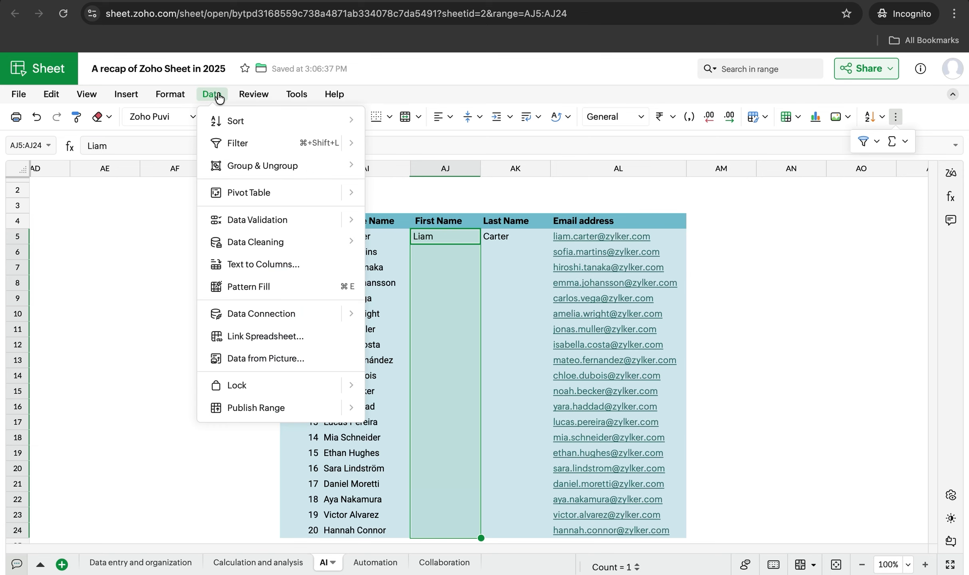
click(269, 284)
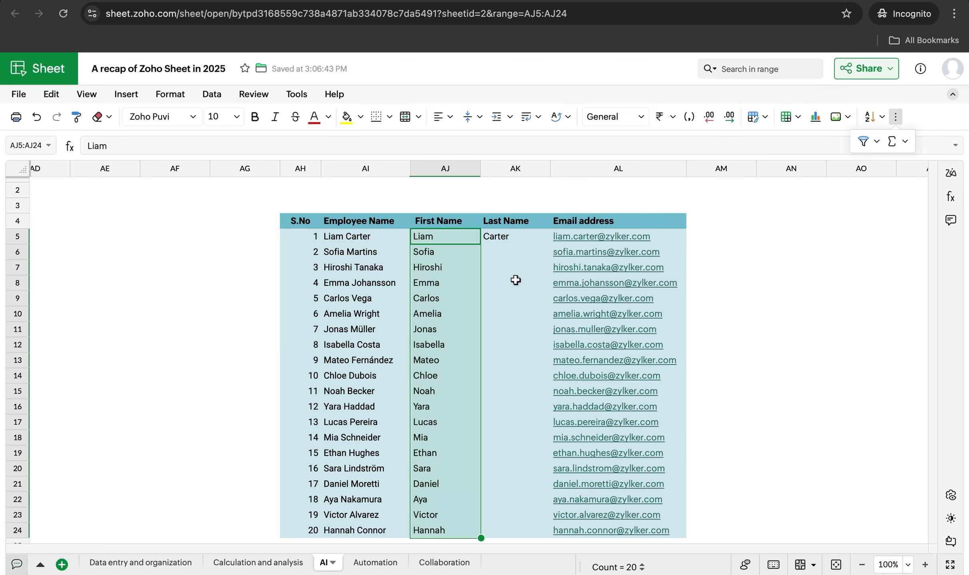
Use Pattern Fill on AK5:AK24 to complete the Last Name column
click(525, 235)
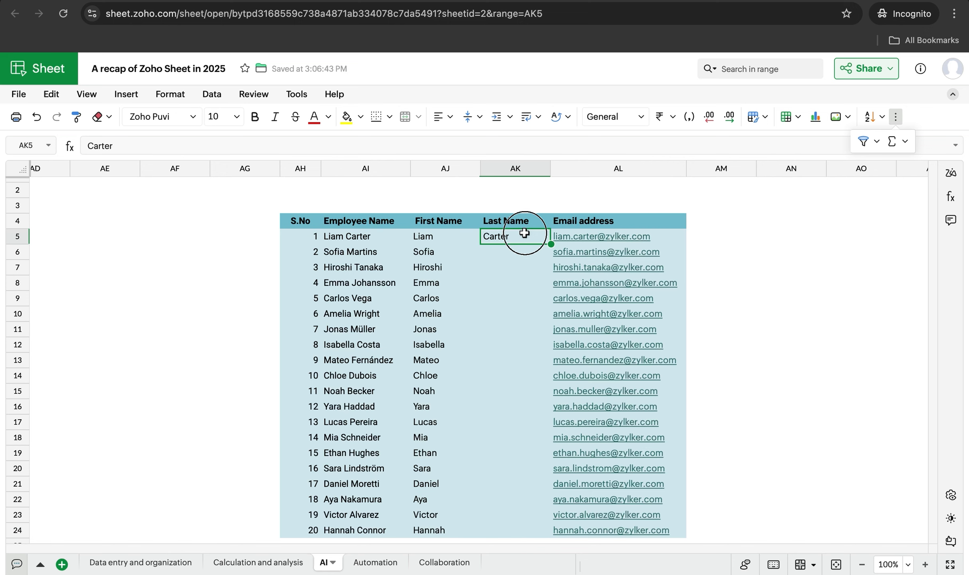
drag(524, 233, 528, 534)
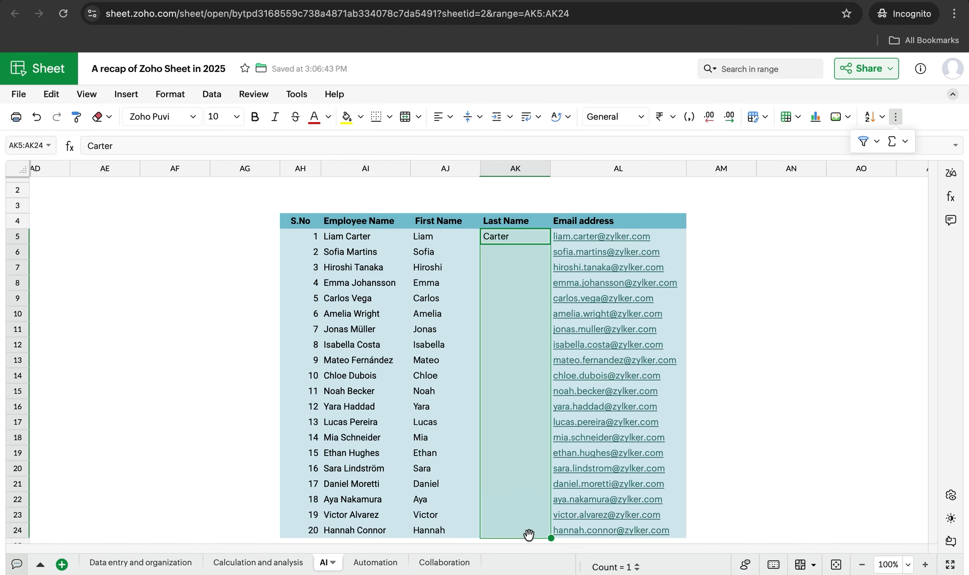
key(ctrl+e)
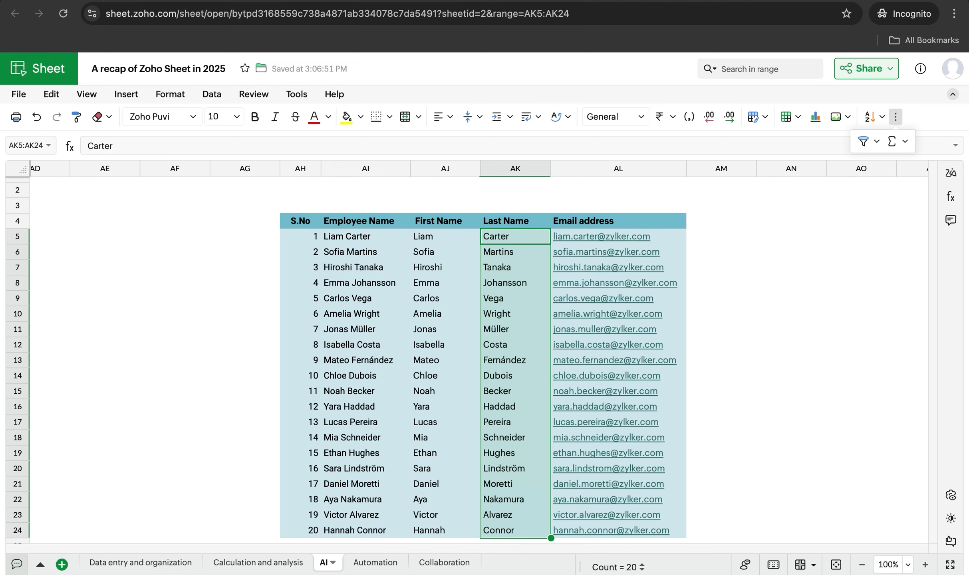
Return to A1 of the AI sheet and switch to the Automation sheet
key(ctrl+Home)
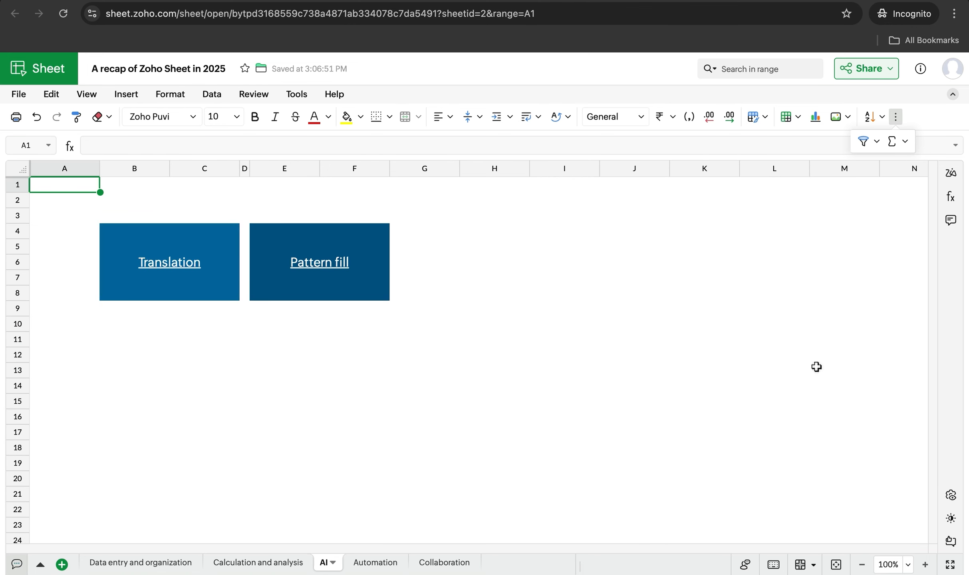
mouse_move(191, 277)
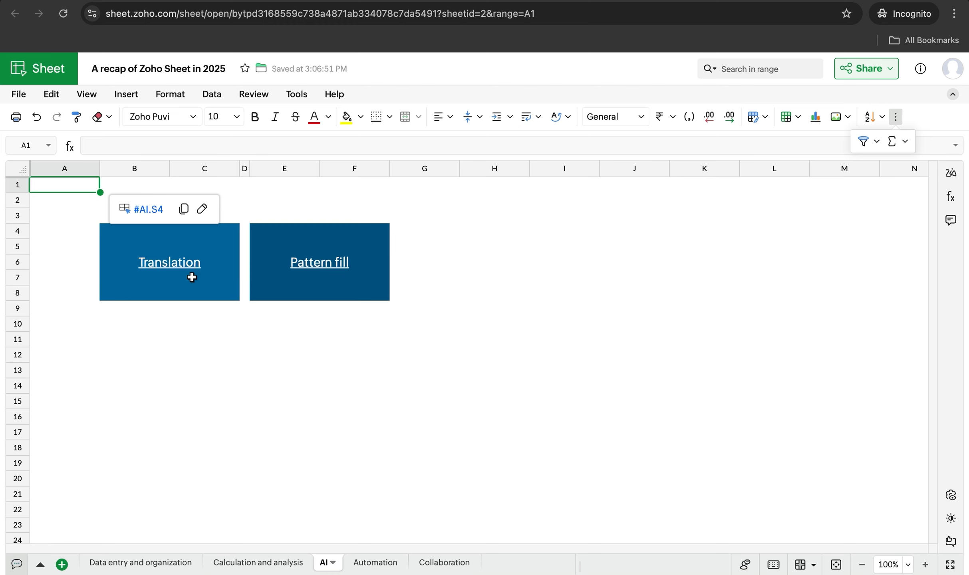
mouse_move(345, 276)
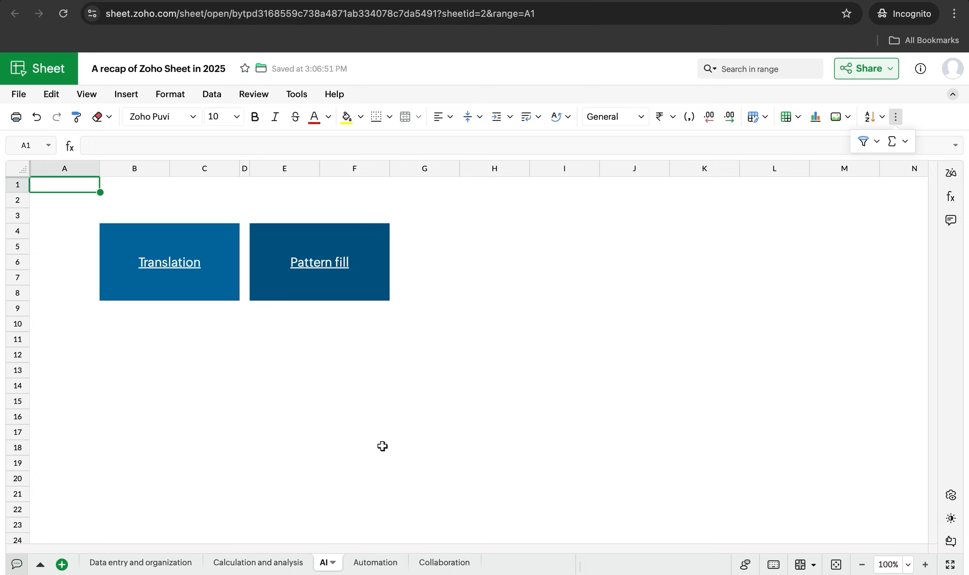
click(364, 564)
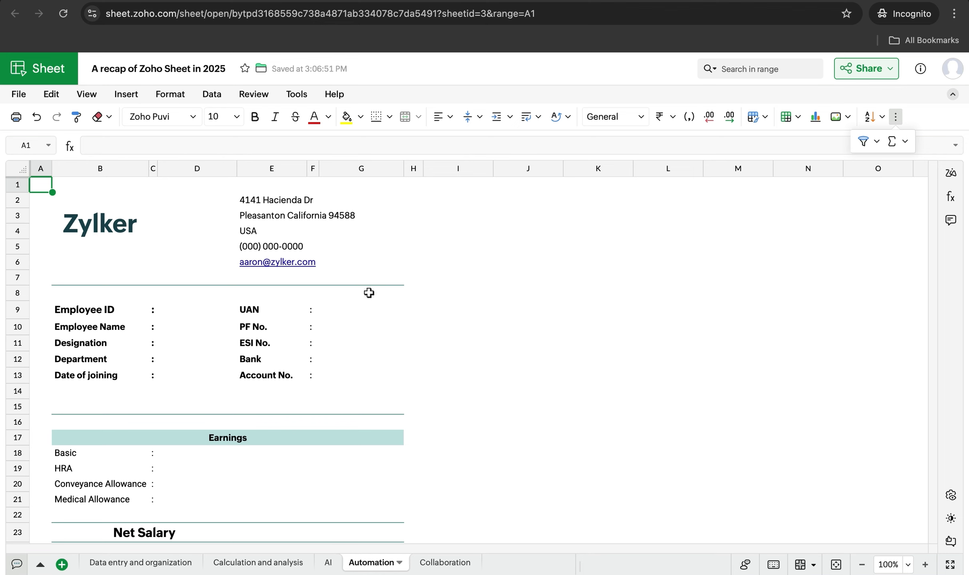
Convert the spreadsheet with the payslip layout into a merge template
click(300, 100)
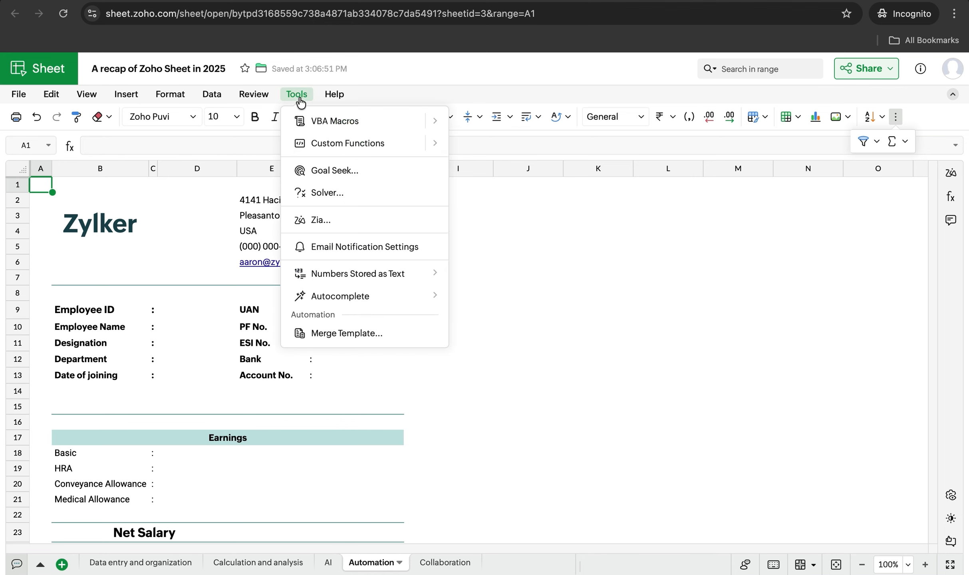
click(338, 332)
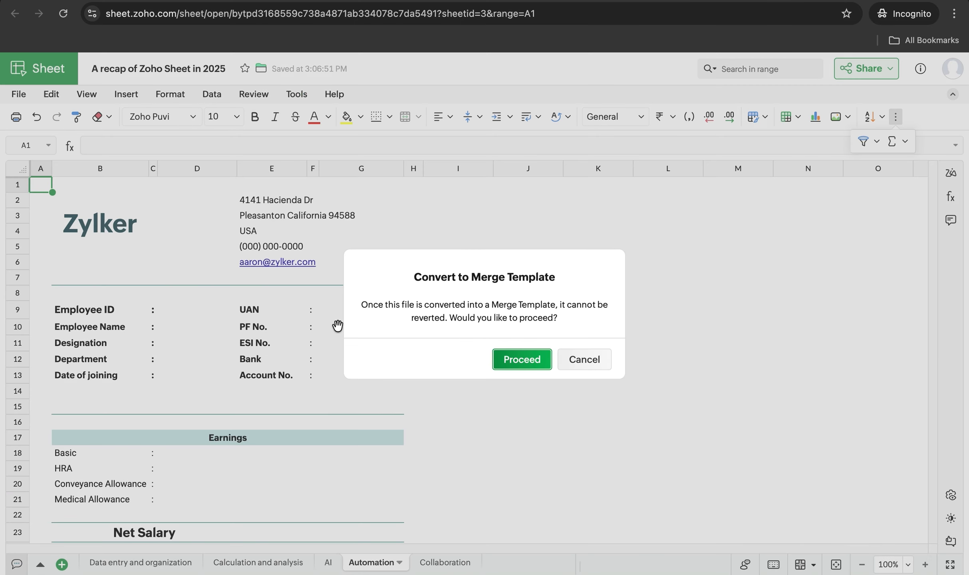
click(507, 357)
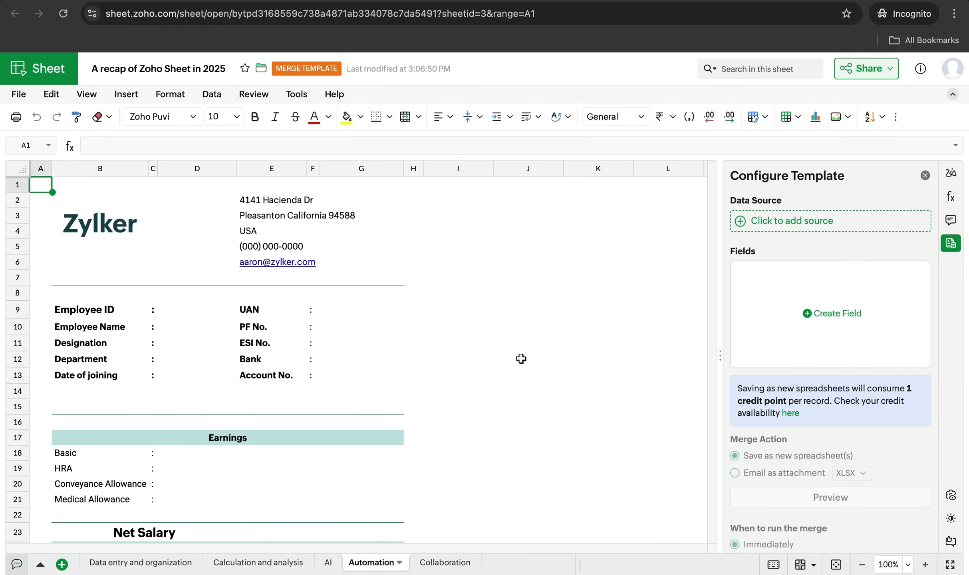
Import Zylker Payroll.xlsx as the merge template's data source and map the fields from Sheet1
click(759, 226)
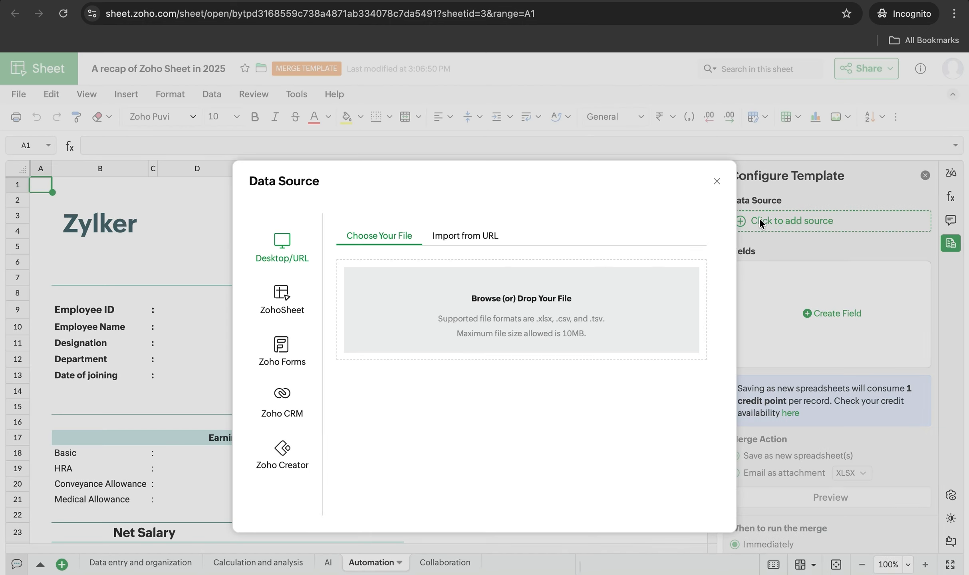
click(563, 314)
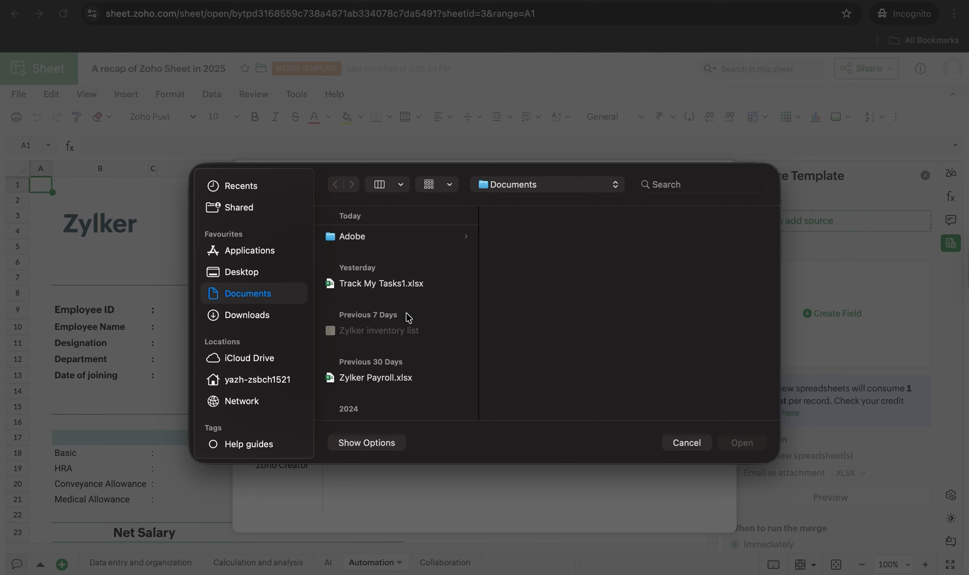
click(401, 379)
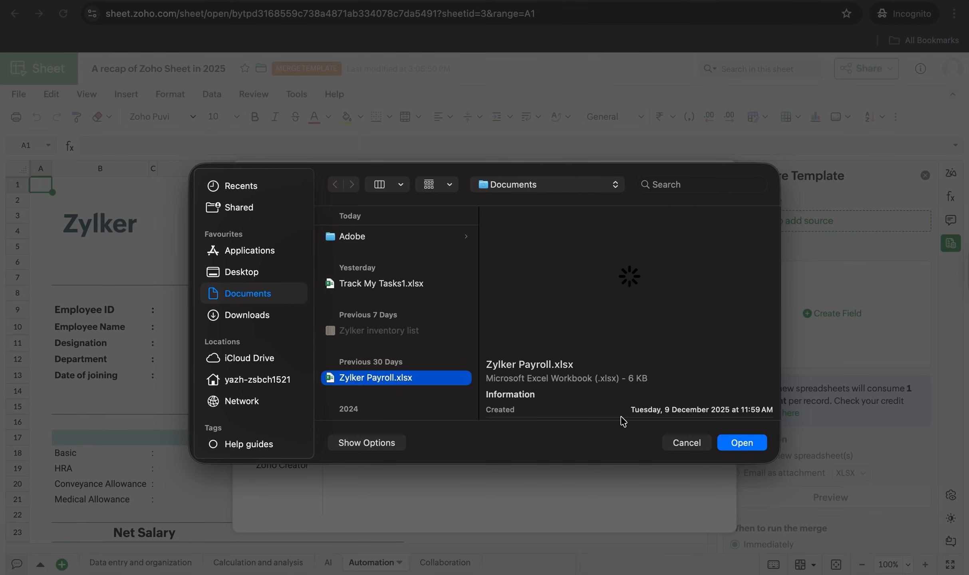
click(726, 438)
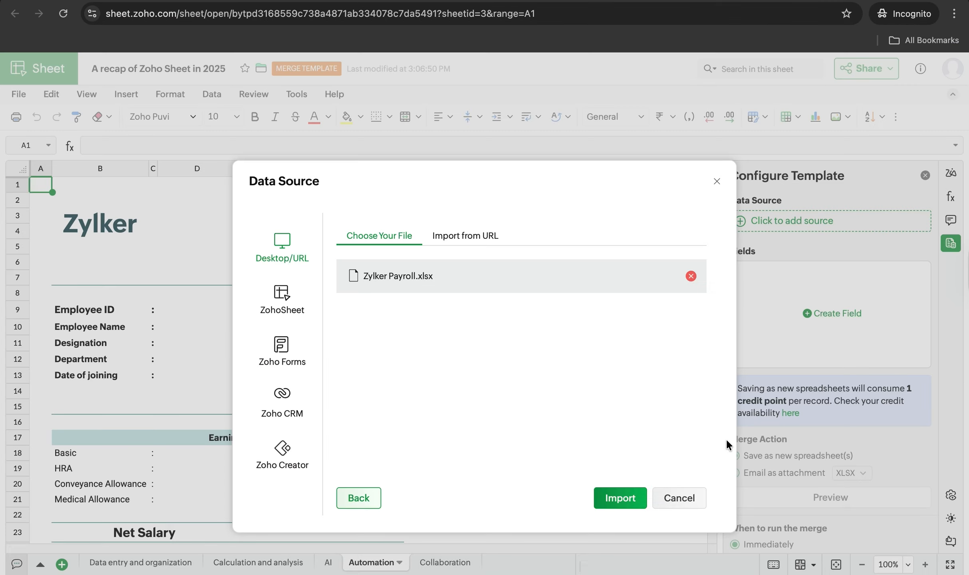
click(621, 499)
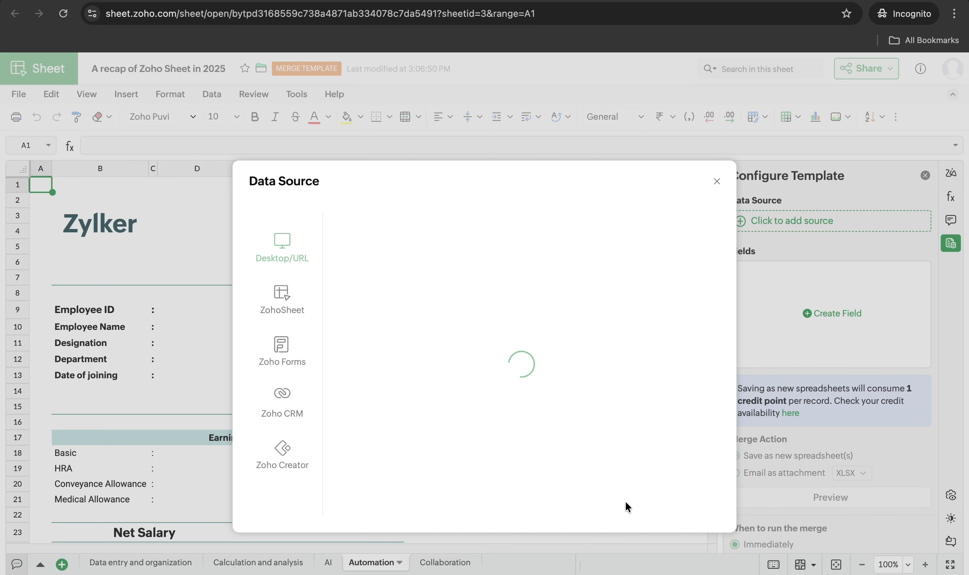
click(625, 506)
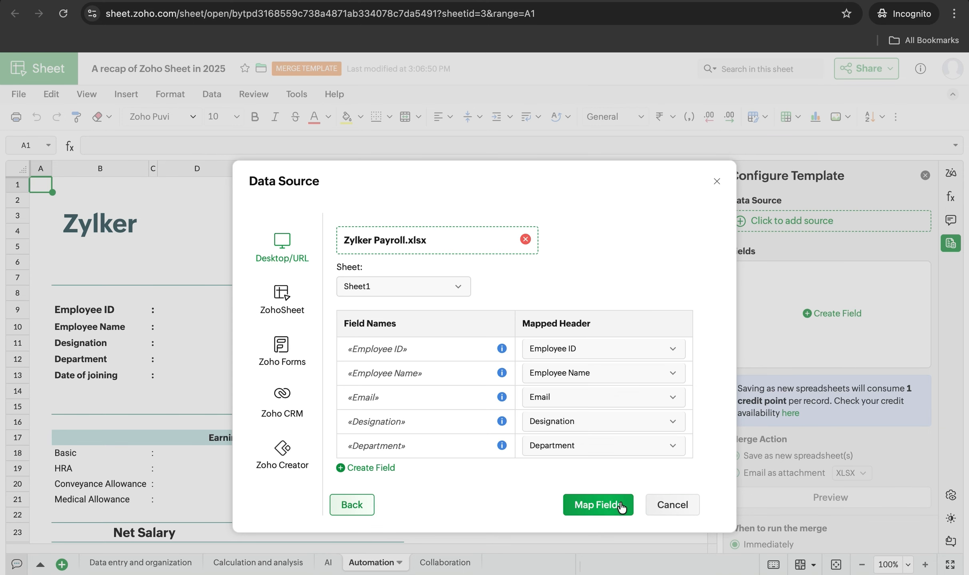
click(621, 506)
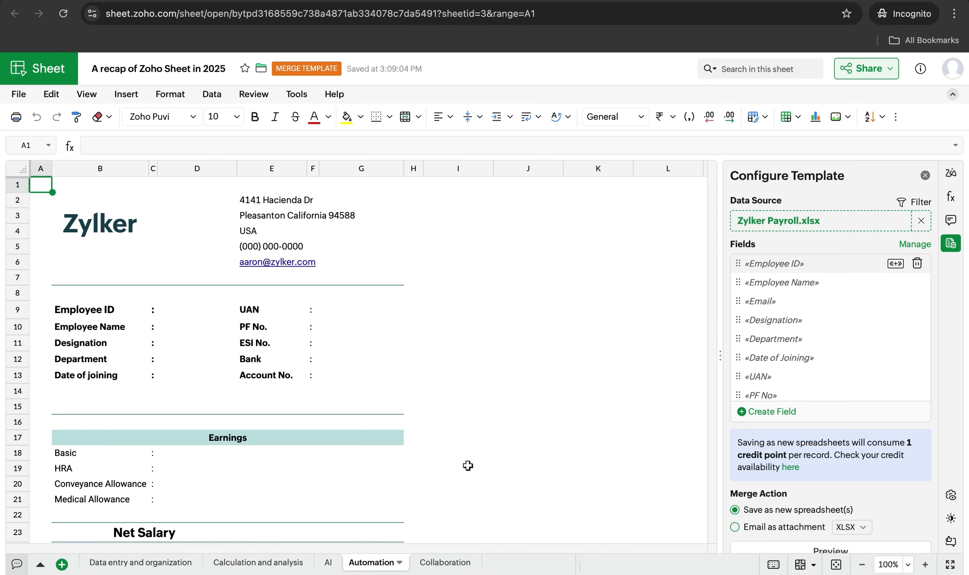
Insert the Employee ID, Employee Name and Designation merge fields beside their labels in D9, D10 and D11
click(178, 311)
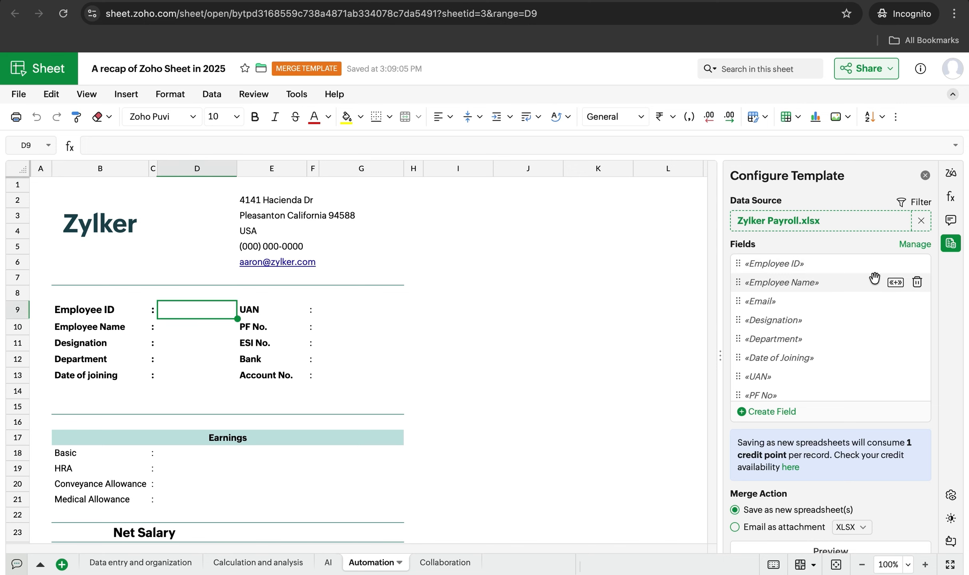
click(897, 265)
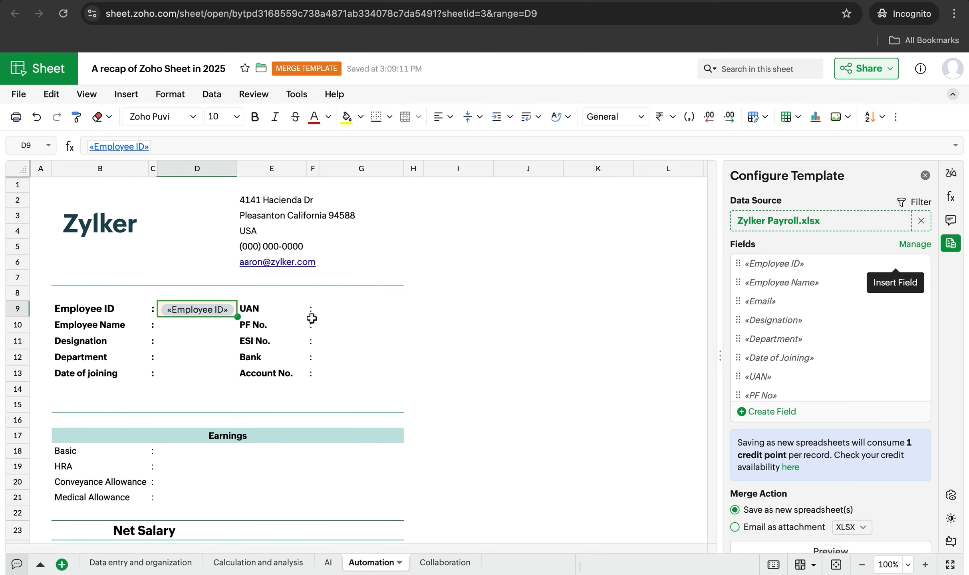
click(179, 328)
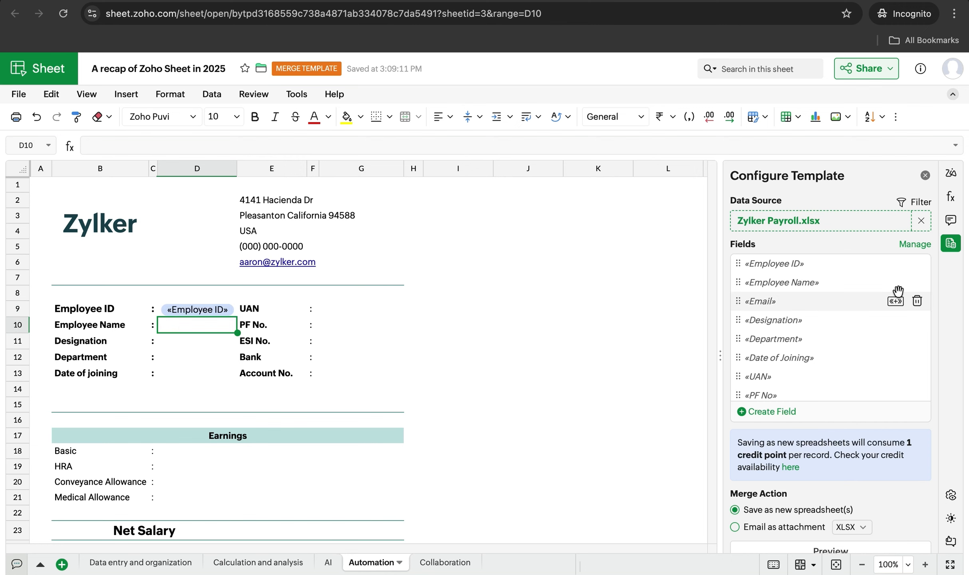
click(897, 285)
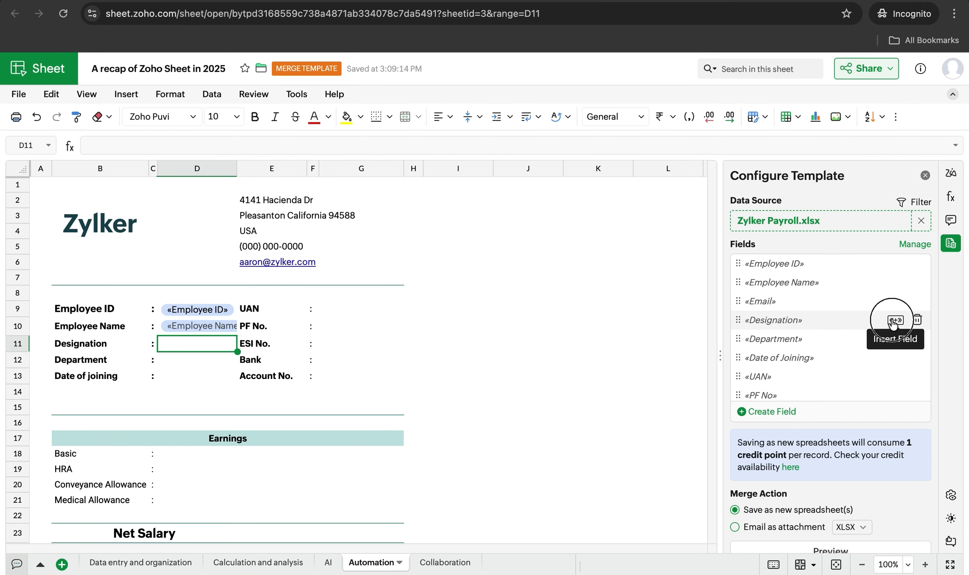
click(896, 320)
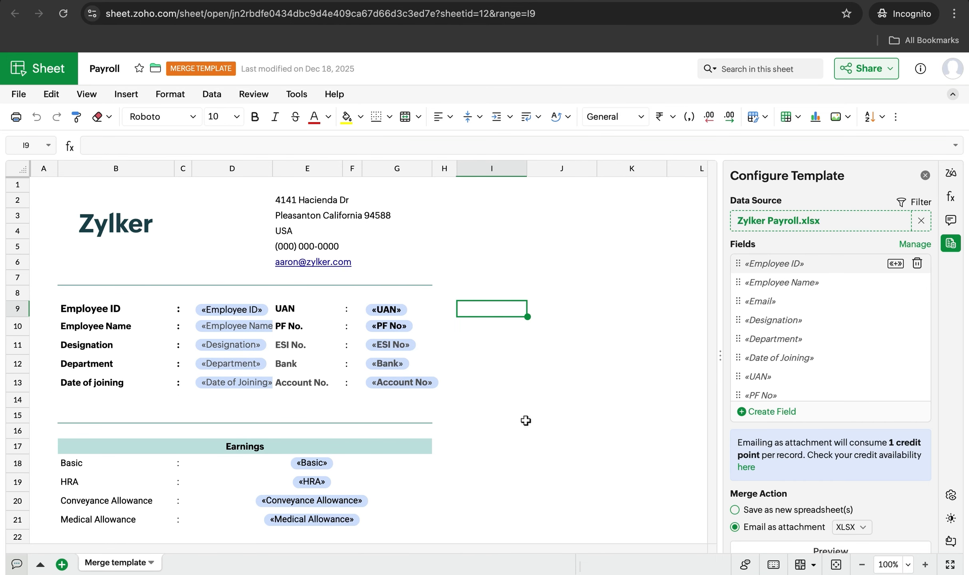
In the completed Payroll template, set the merge to run on 31/12/2025 at 12:00 PM instead of immediately
scroll(510, 406, down, 5)
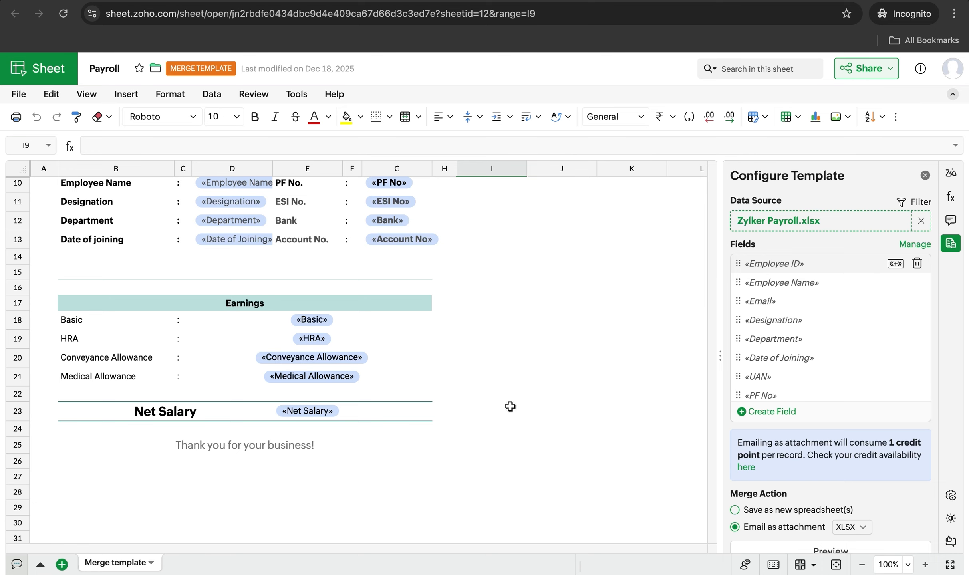
scroll(510, 406, up, 5)
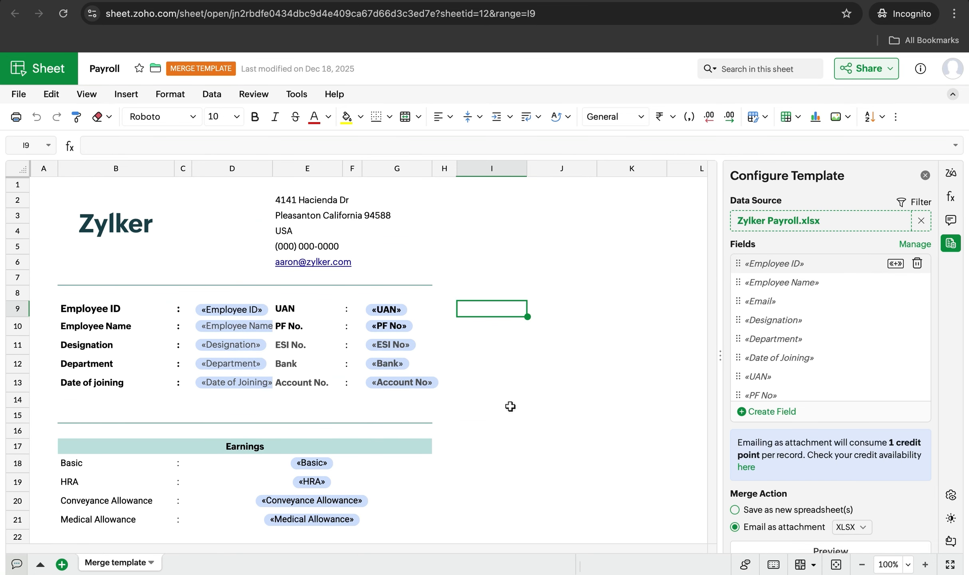
scroll(878, 474, down, 3)
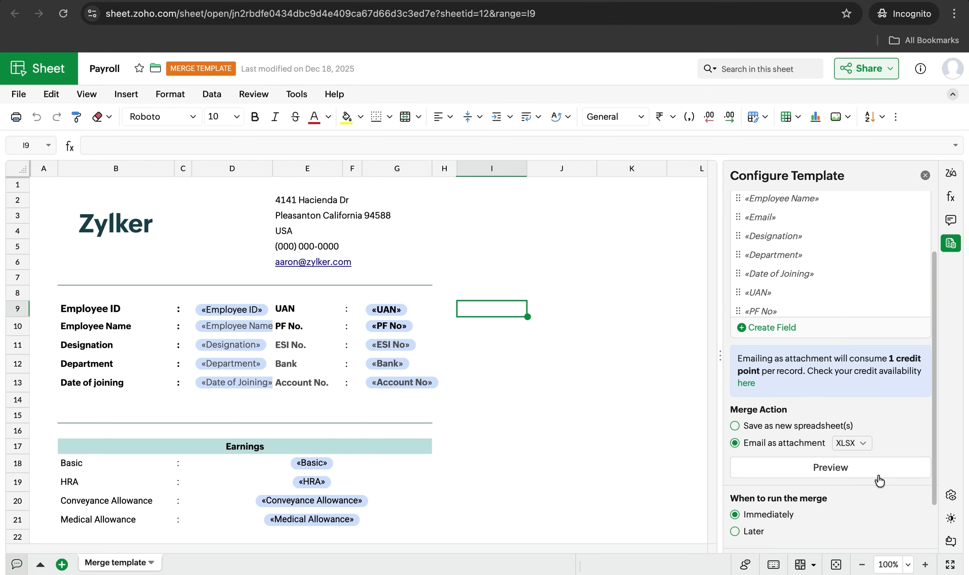
scroll(879, 481, down, 2)
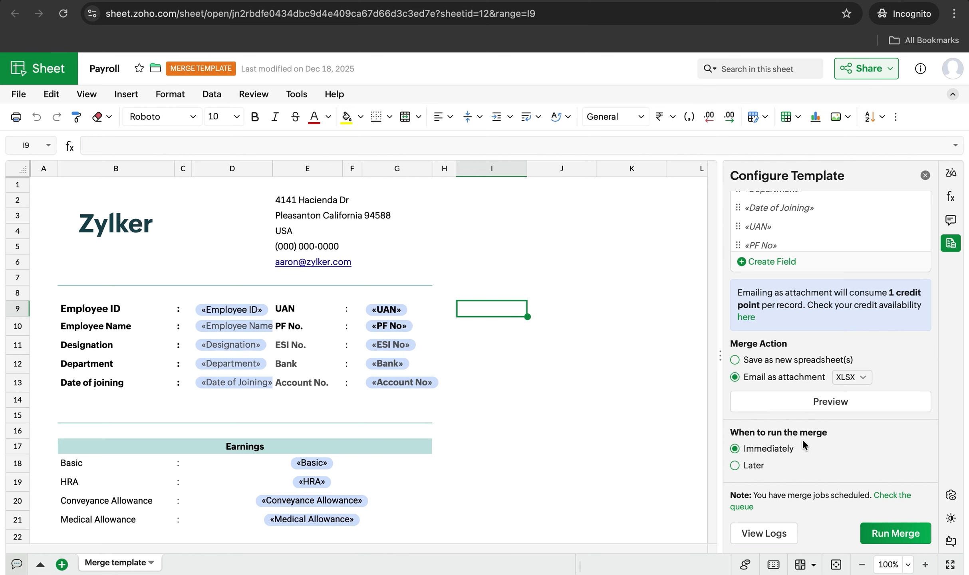
click(736, 465)
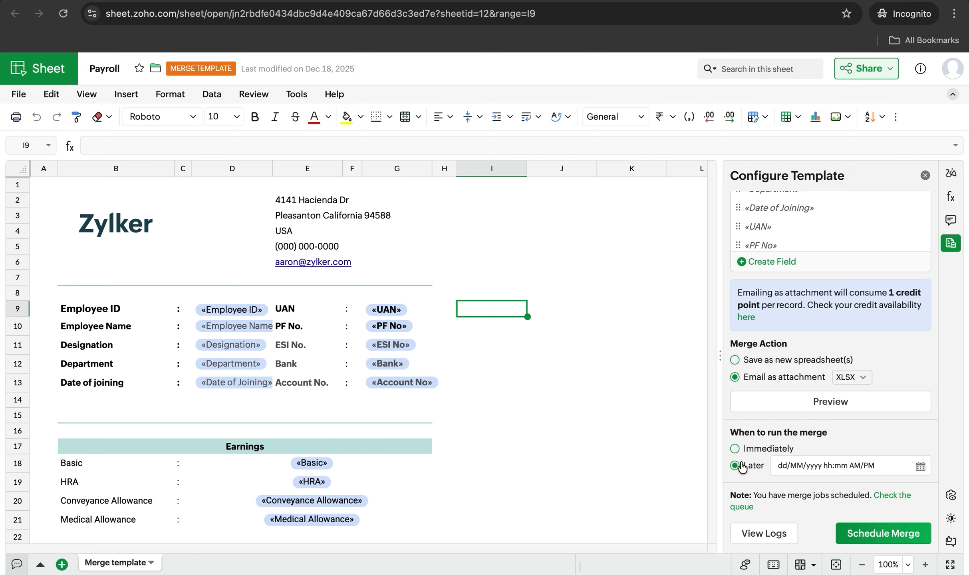
click(921, 465)
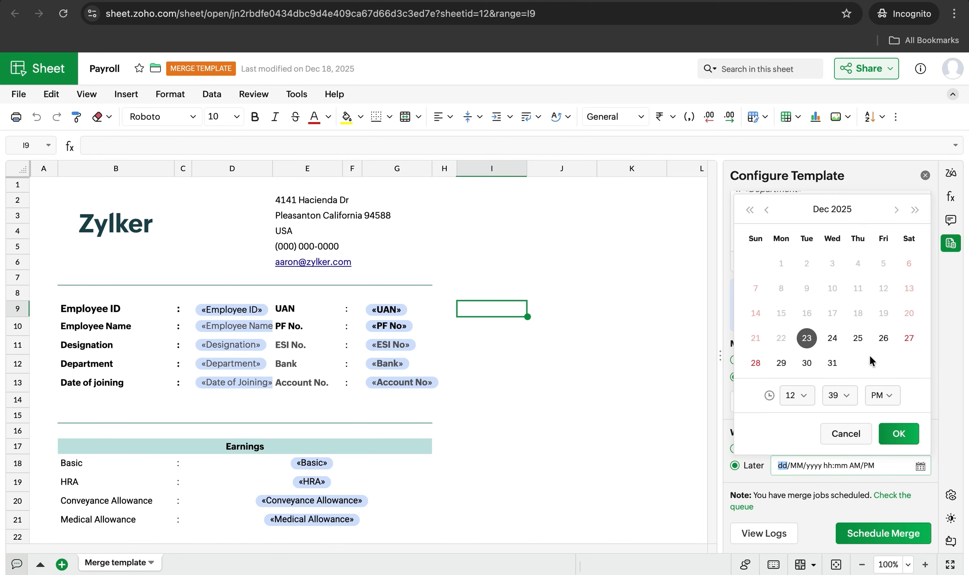
click(833, 362)
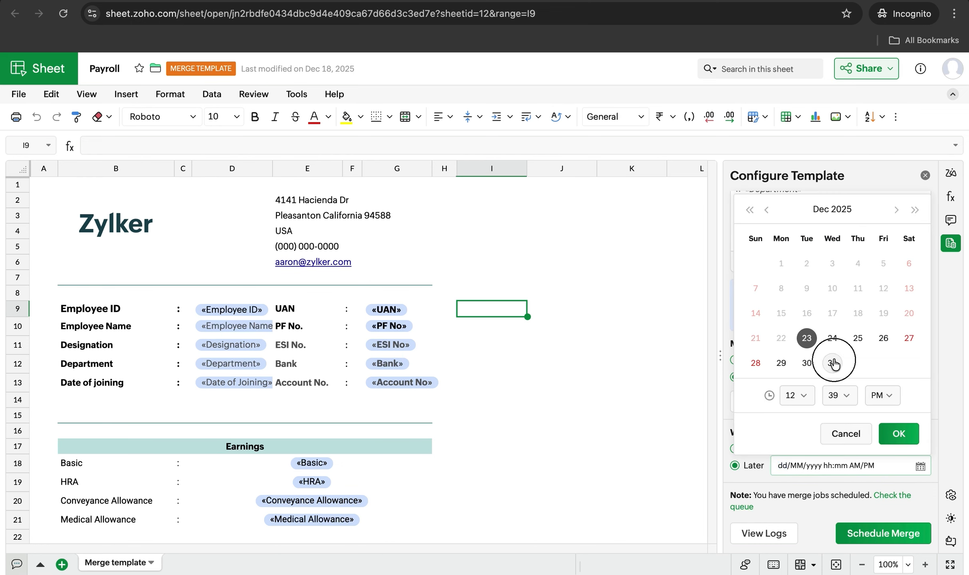
click(839, 395)
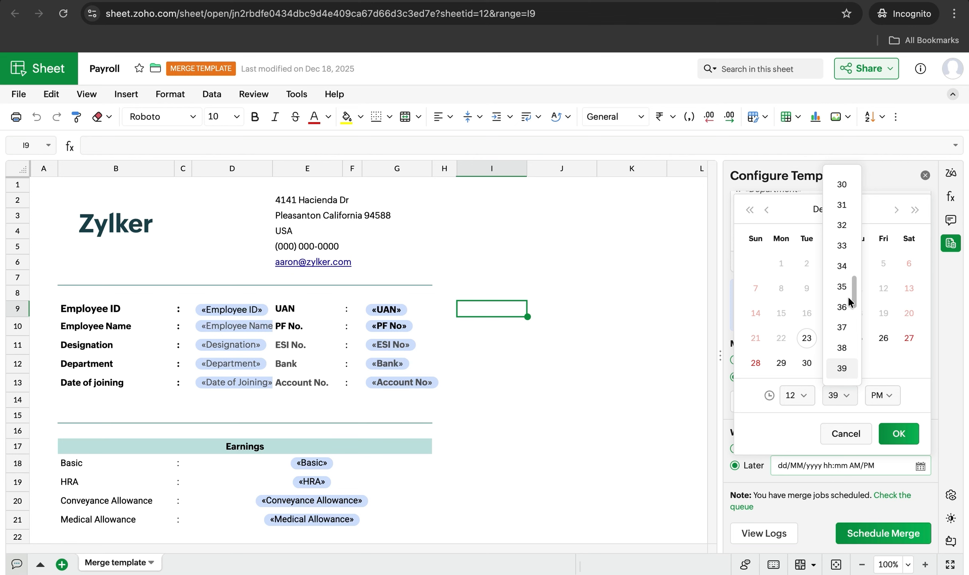
scroll(849, 303, up, 5)
scroll(848, 289, up, 3)
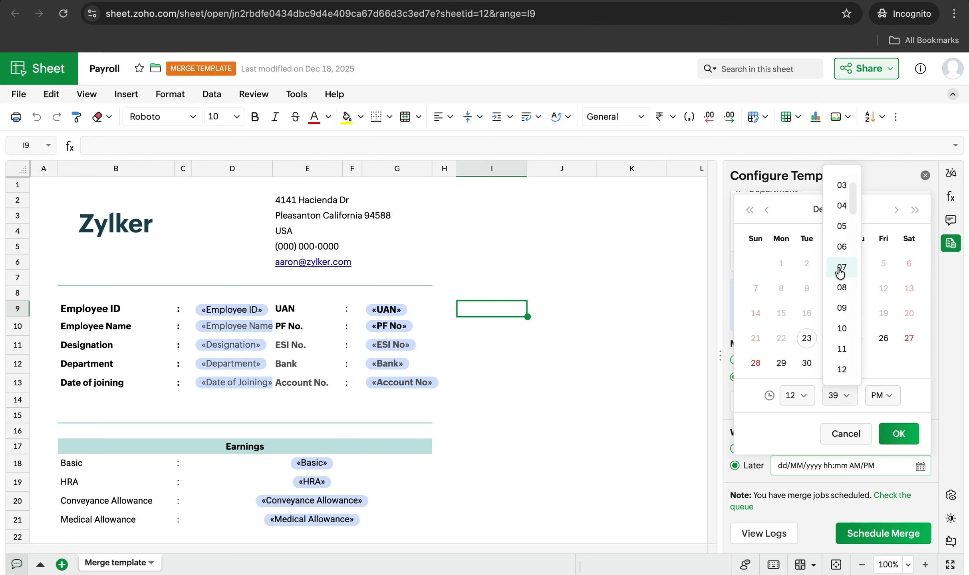
scroll(841, 272, up, 1)
scroll(843, 215, up, 1)
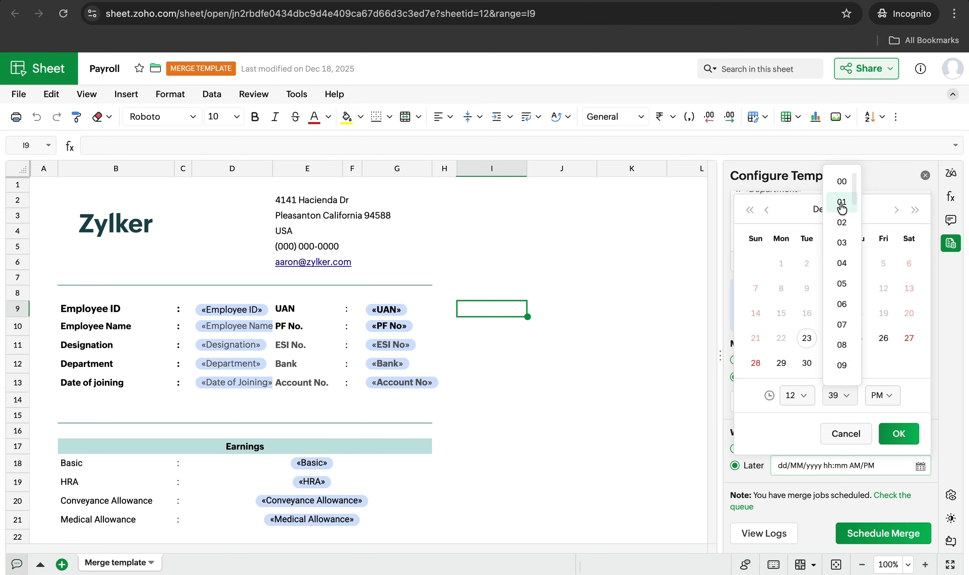
click(842, 181)
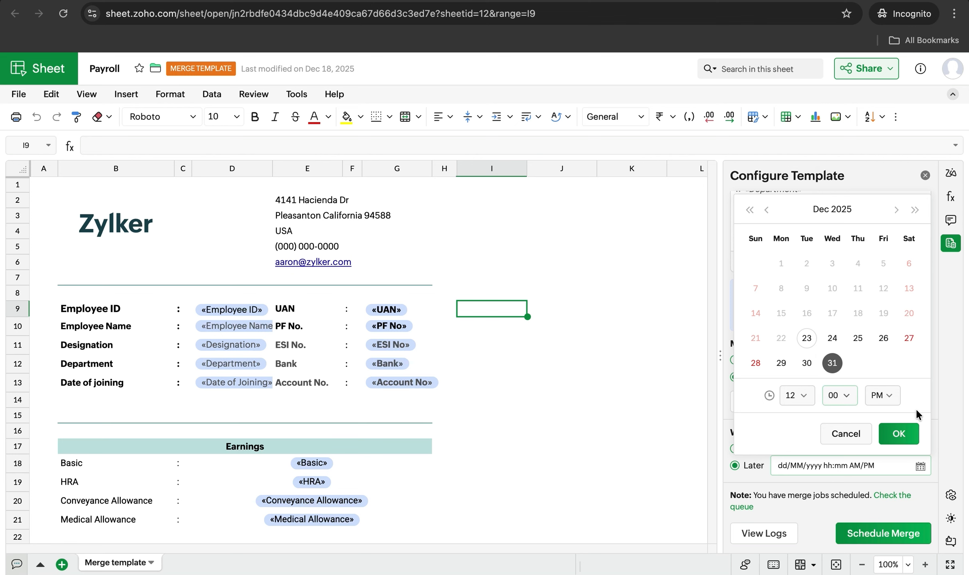
click(899, 433)
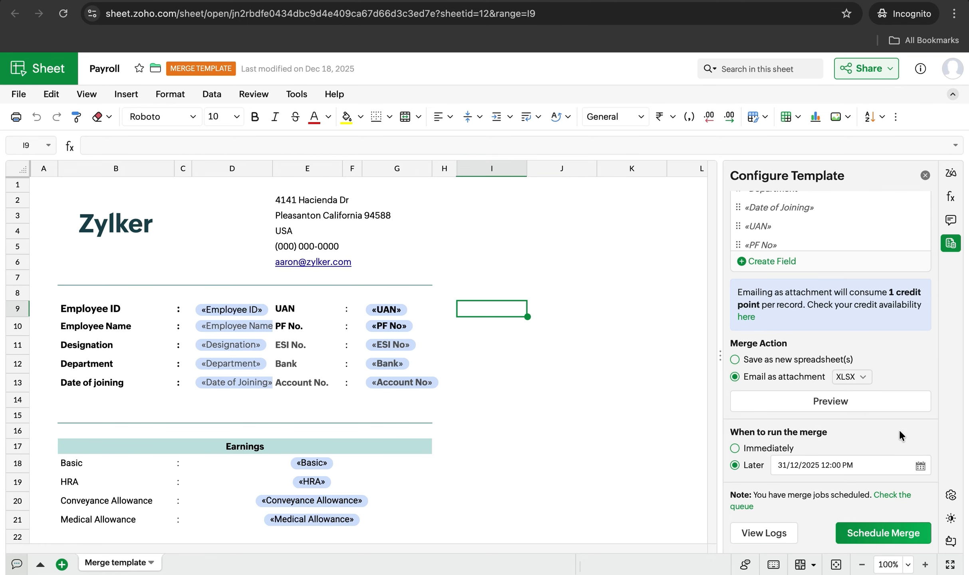
Schedule the merge to email Payroll as an MS Excel Workbook attachment, and request a preview of the merge
click(900, 534)
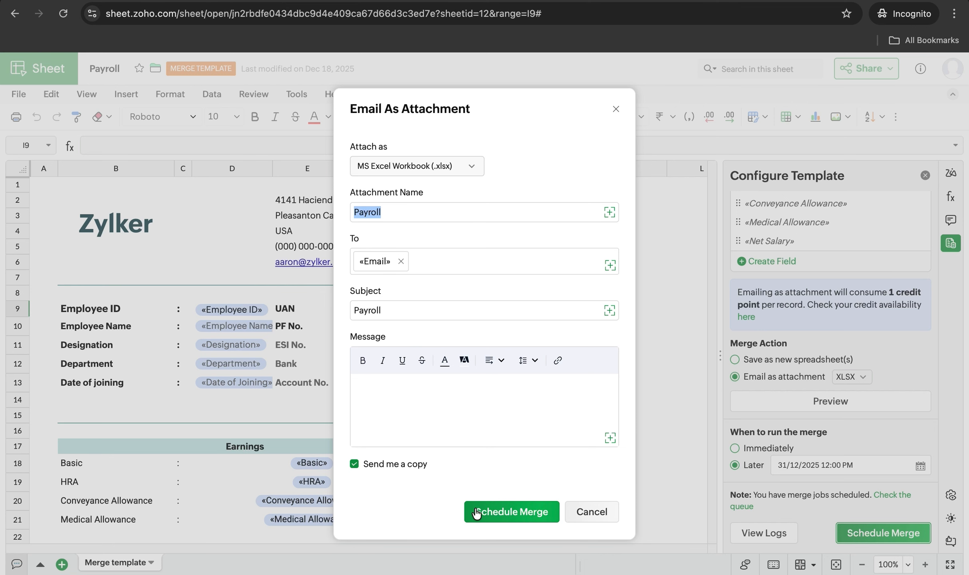
click(491, 514)
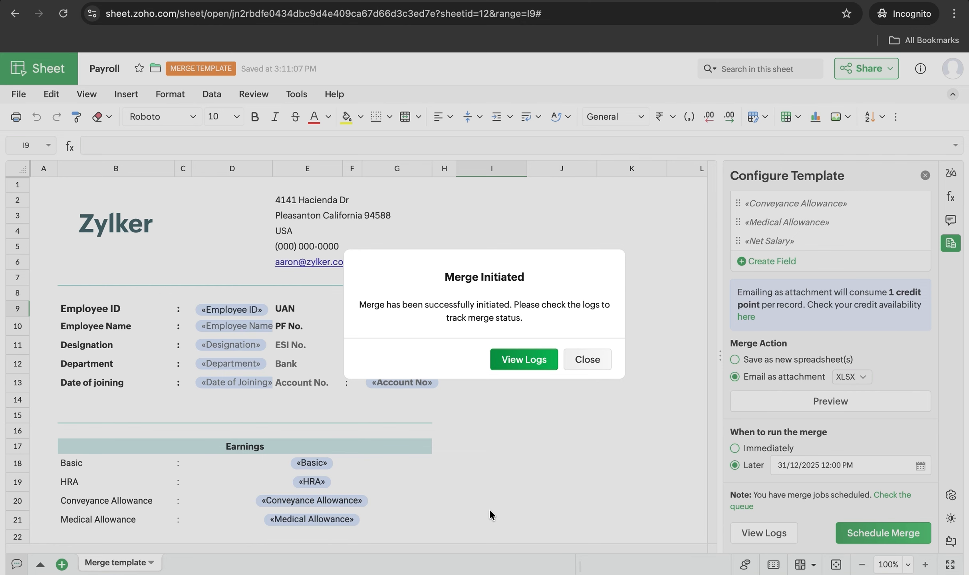
click(591, 362)
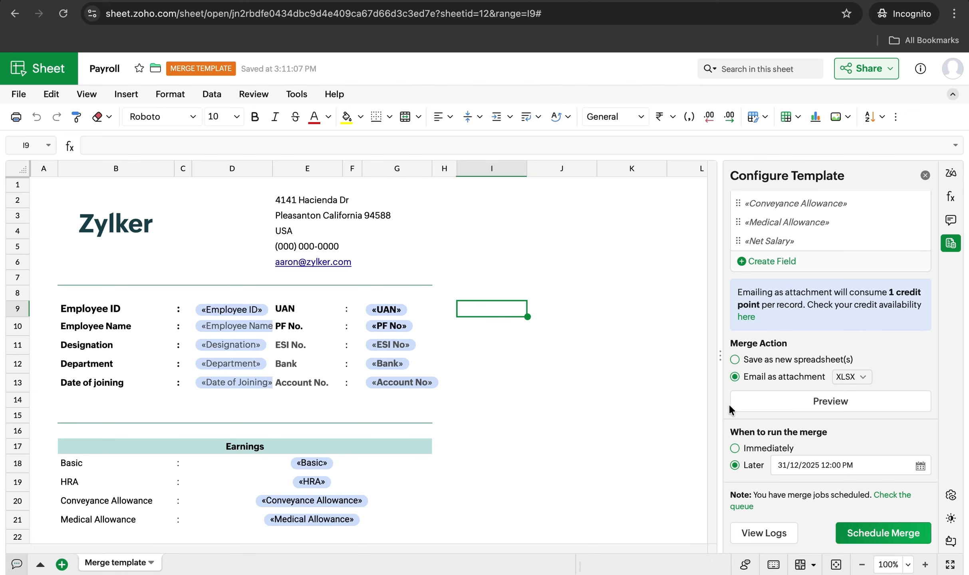
click(831, 404)
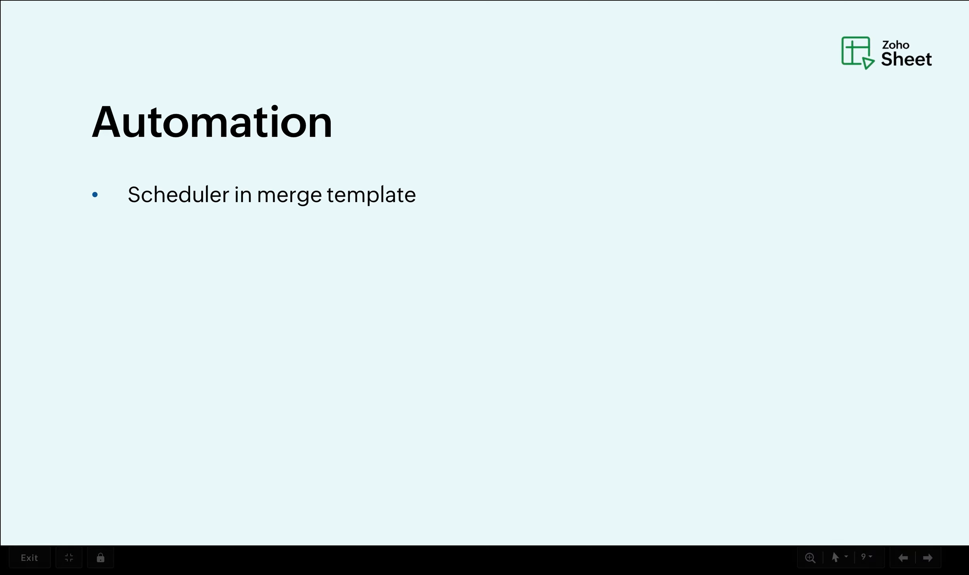
Advance the presentation to the Collaboration slide and return to the Collaboration sheet in Zoho Sheet
click(366, 415)
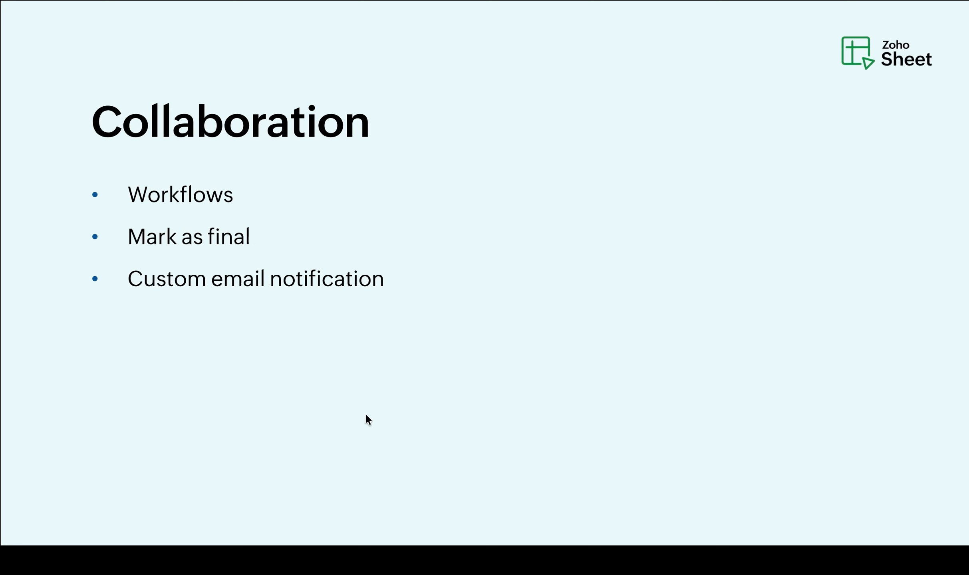
key(Escape)
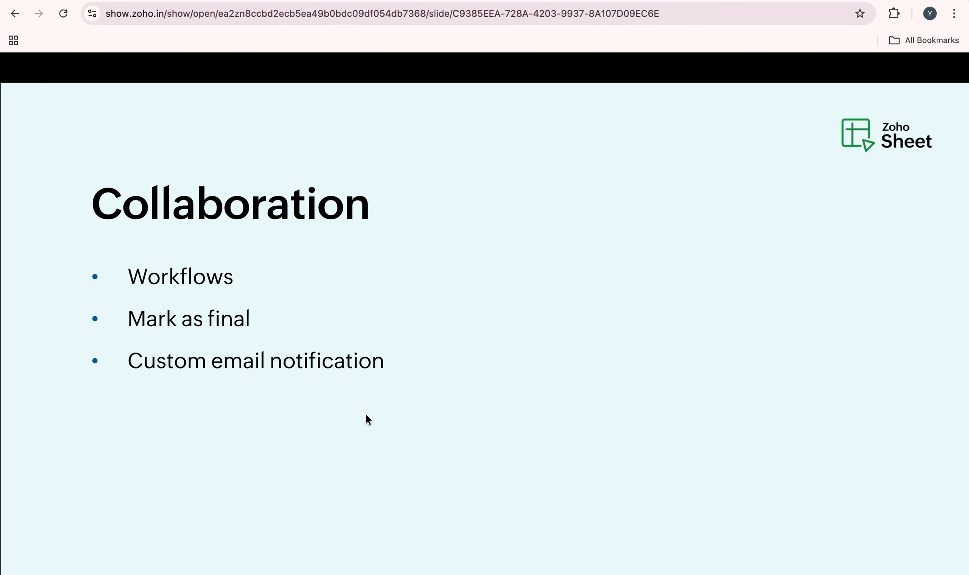
key(Escape)
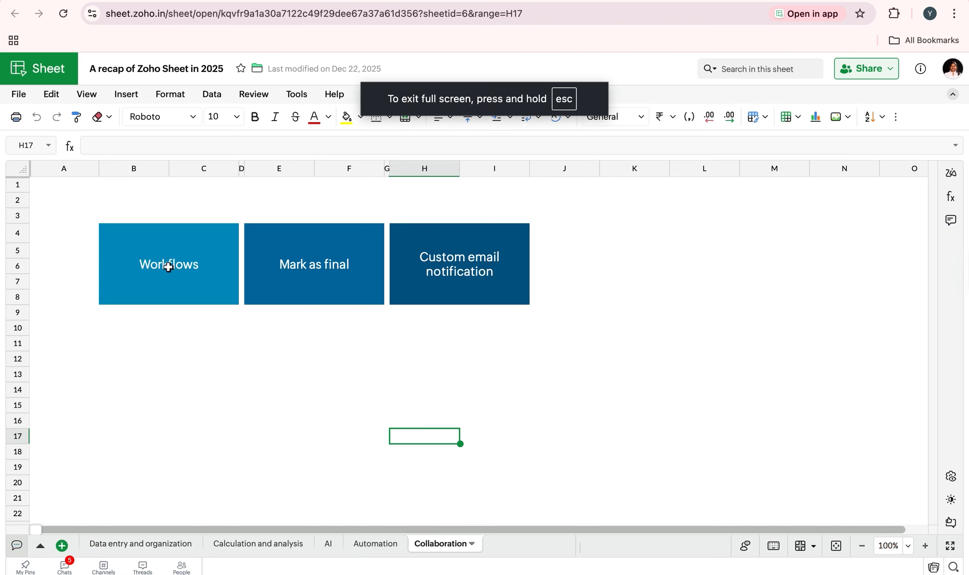
Open the Review workflow form for the spreadsheet, examine its workflow blueprint, and leave without sending it for review
click(168, 267)
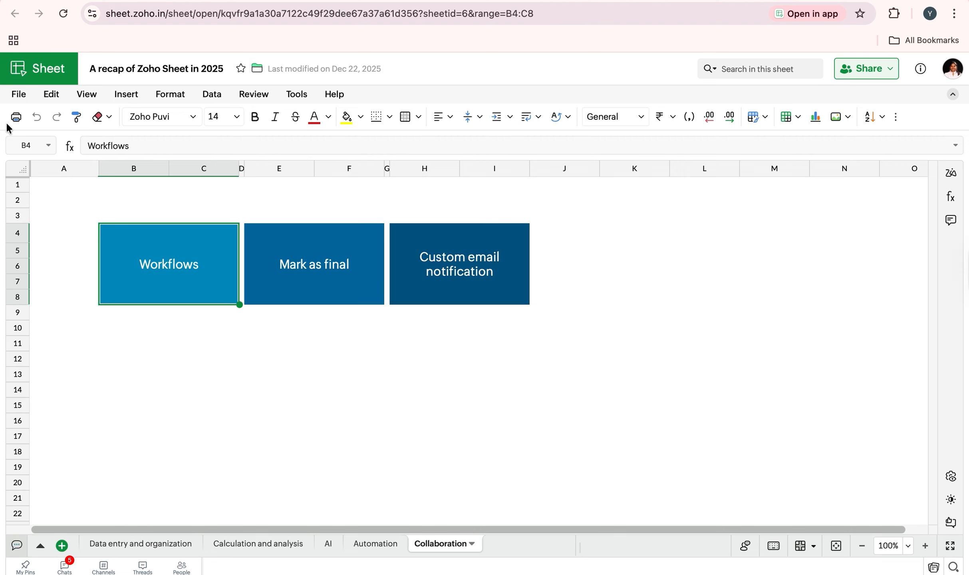
click(15, 96)
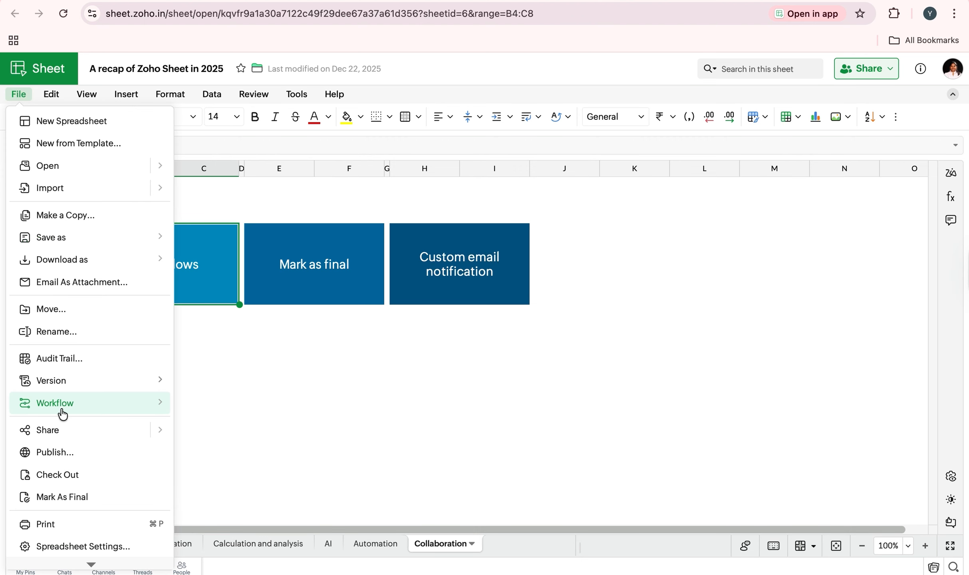
mouse_move(126, 407)
mouse_move(212, 406)
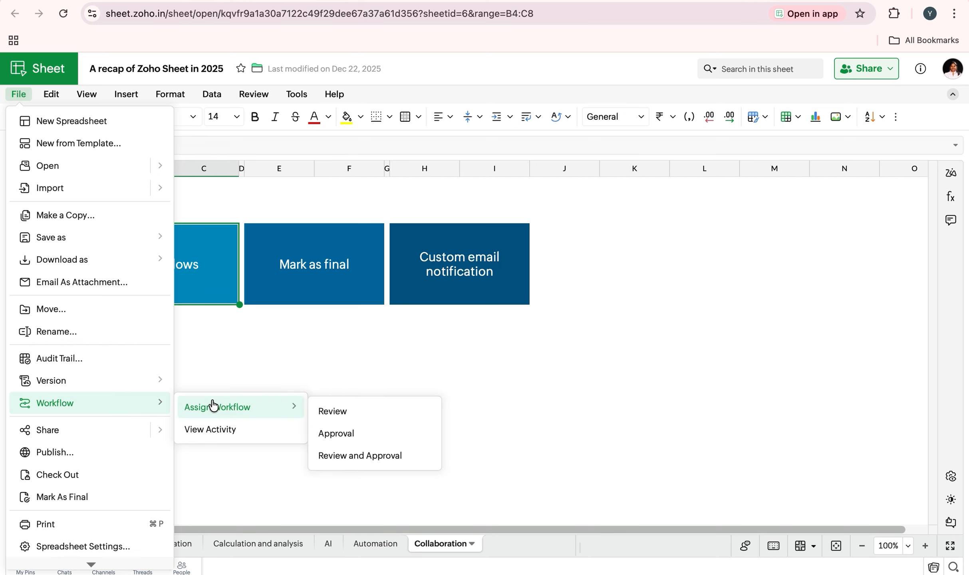
click(351, 409)
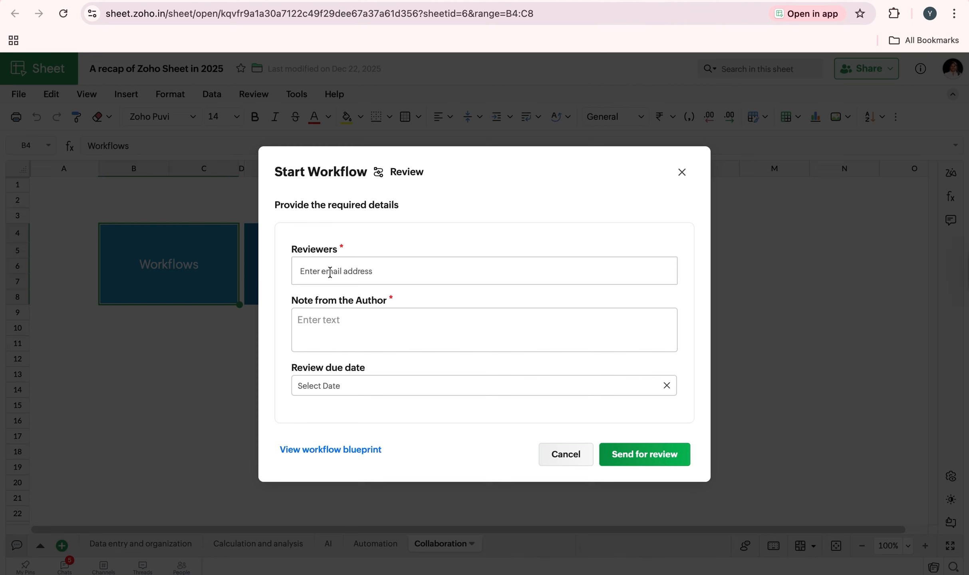
click(339, 323)
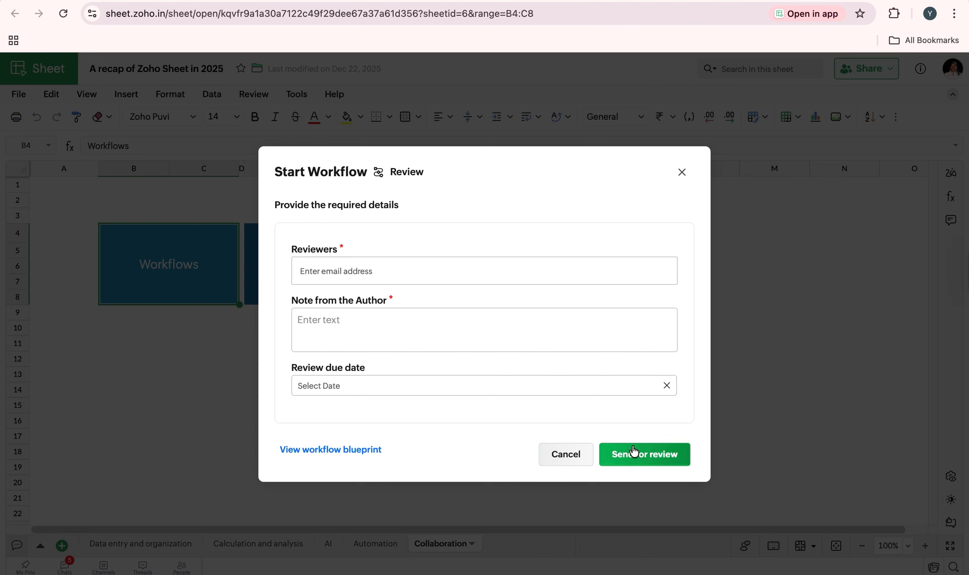
click(362, 450)
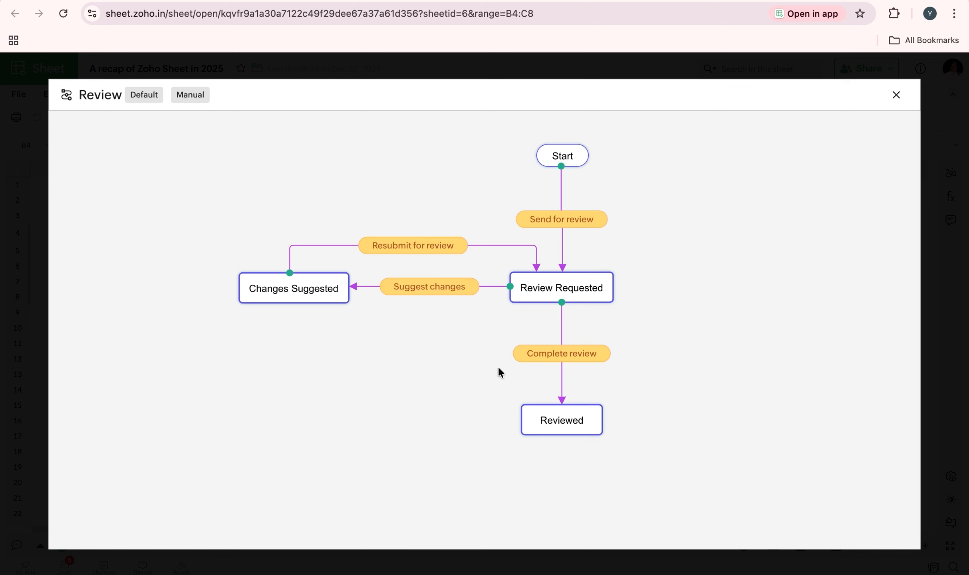
click(894, 95)
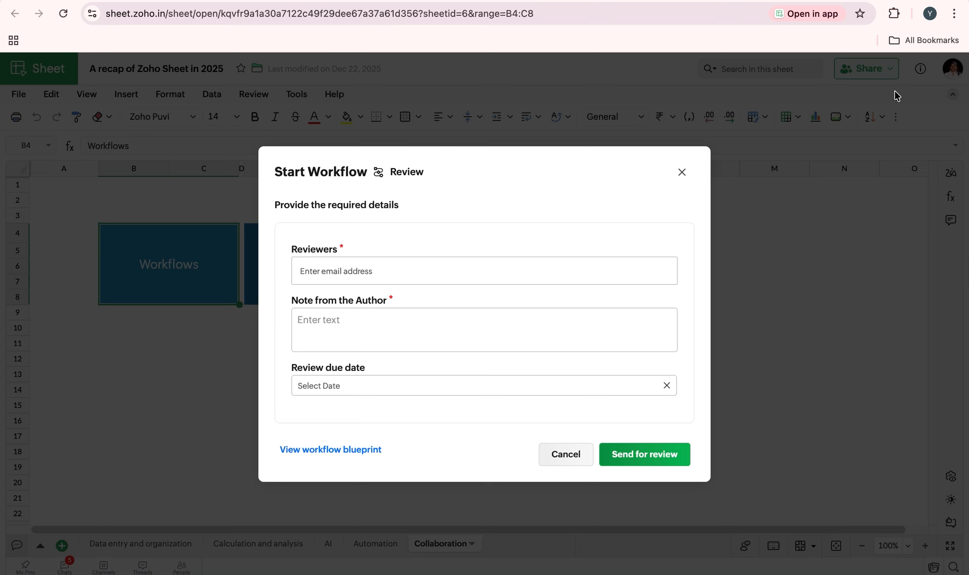
click(682, 172)
Go to the spreadsheets home page and open the list of workflows waiting for my action
click(35, 74)
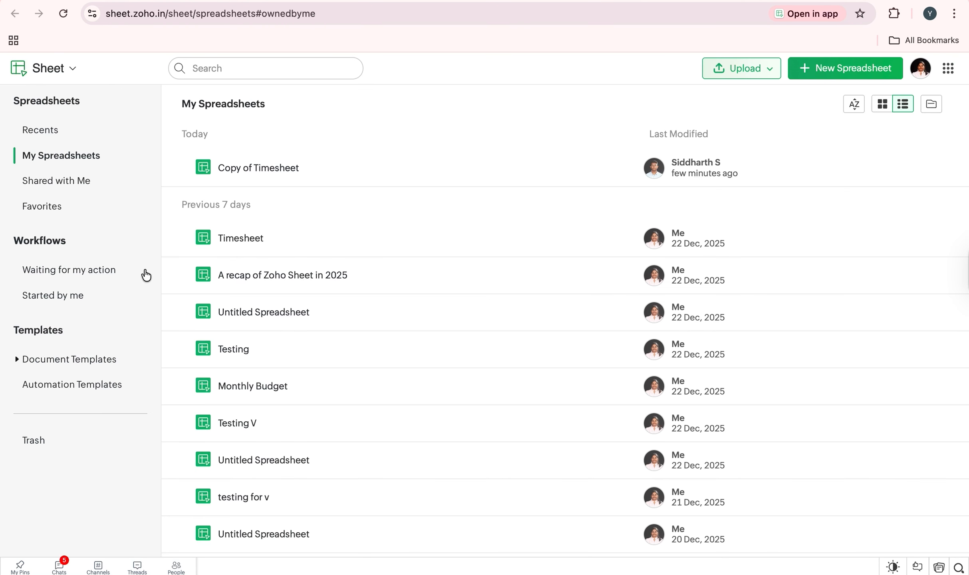
click(87, 280)
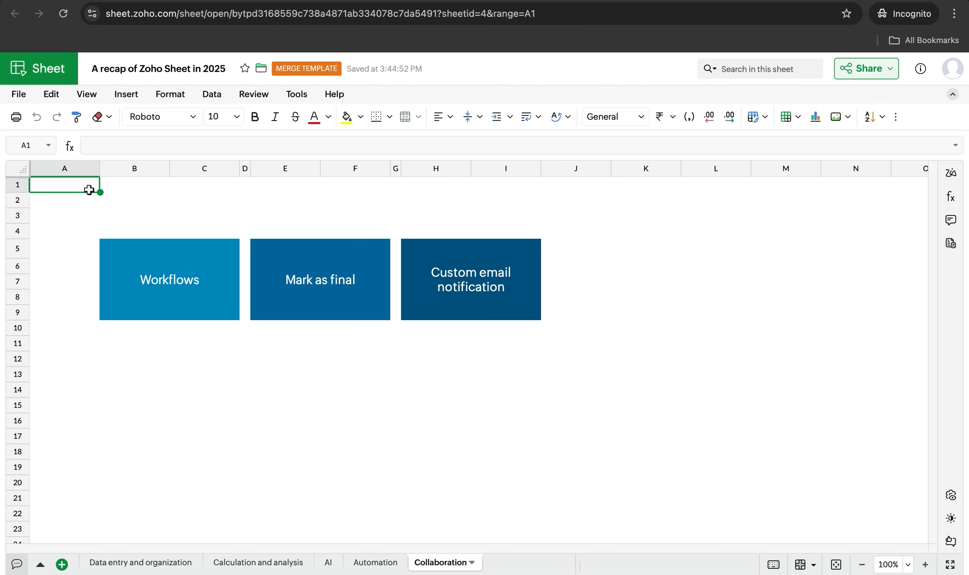
Mark the recap spreadsheet with the Collaboration sheet as final
click(19, 94)
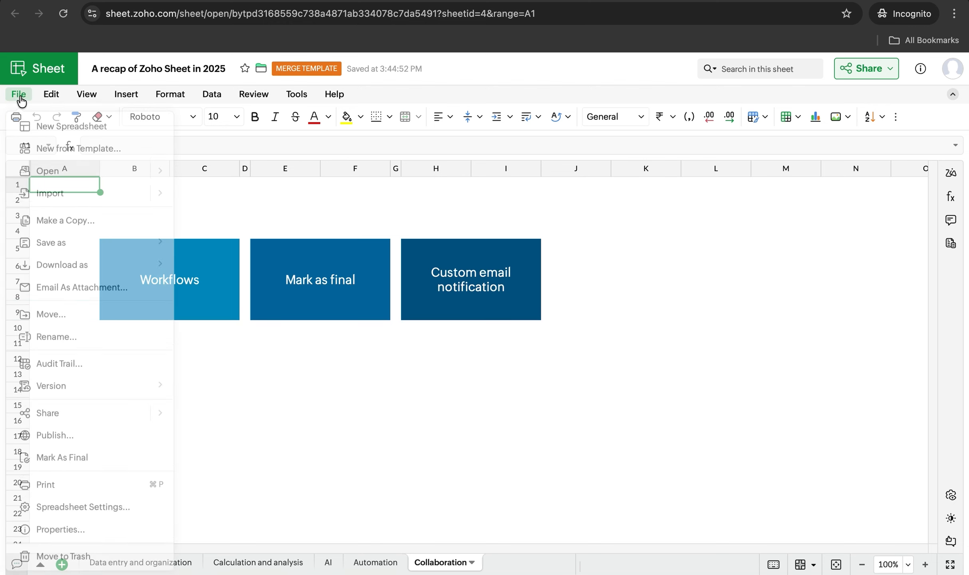
click(72, 452)
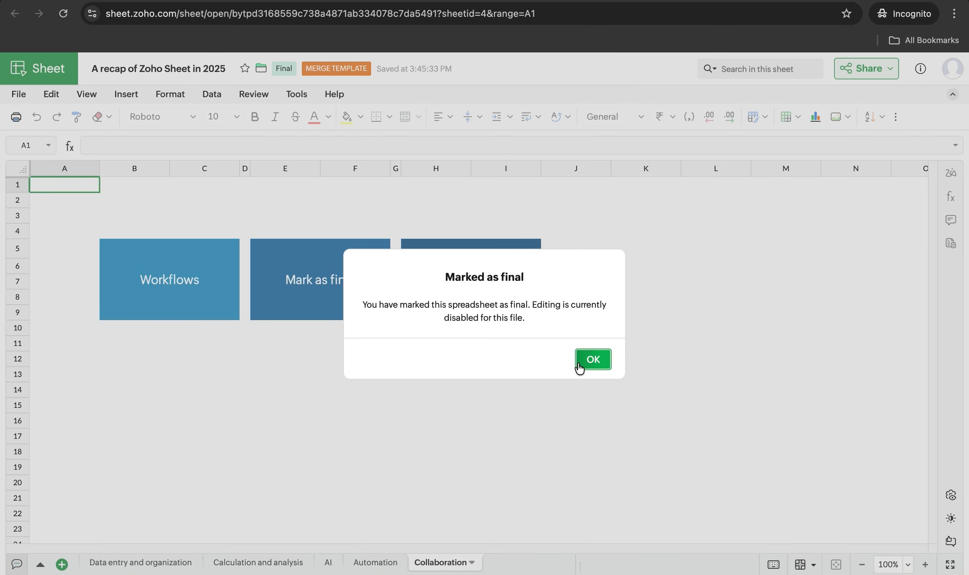
click(593, 359)
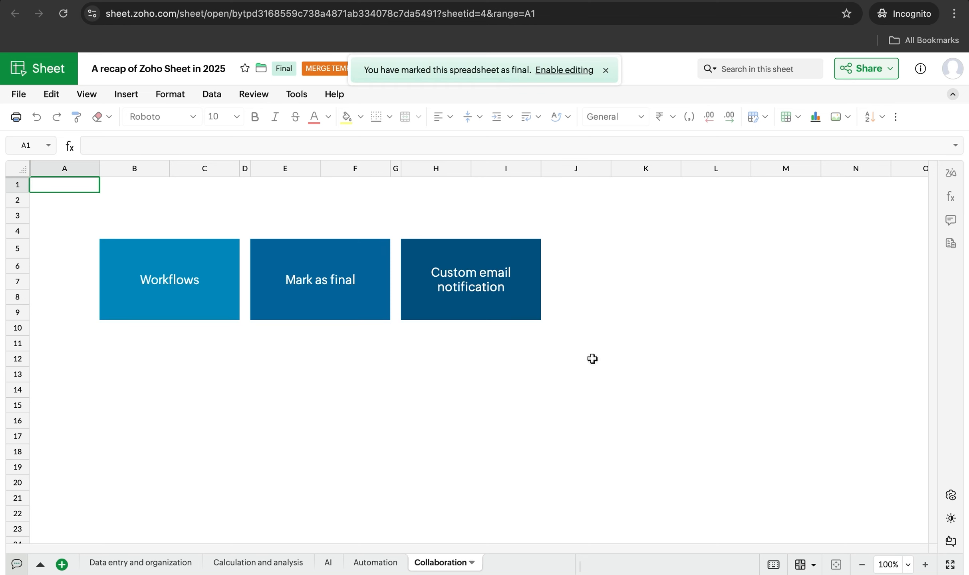
Examine the final status details and check which Data and Format commands are available in the finalised spreadsheet
click(283, 72)
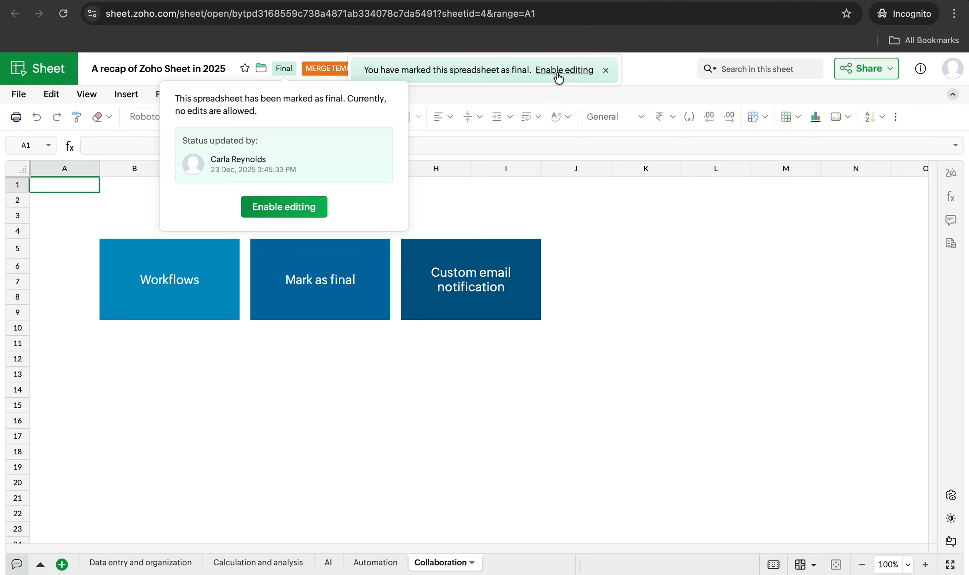
click(608, 316)
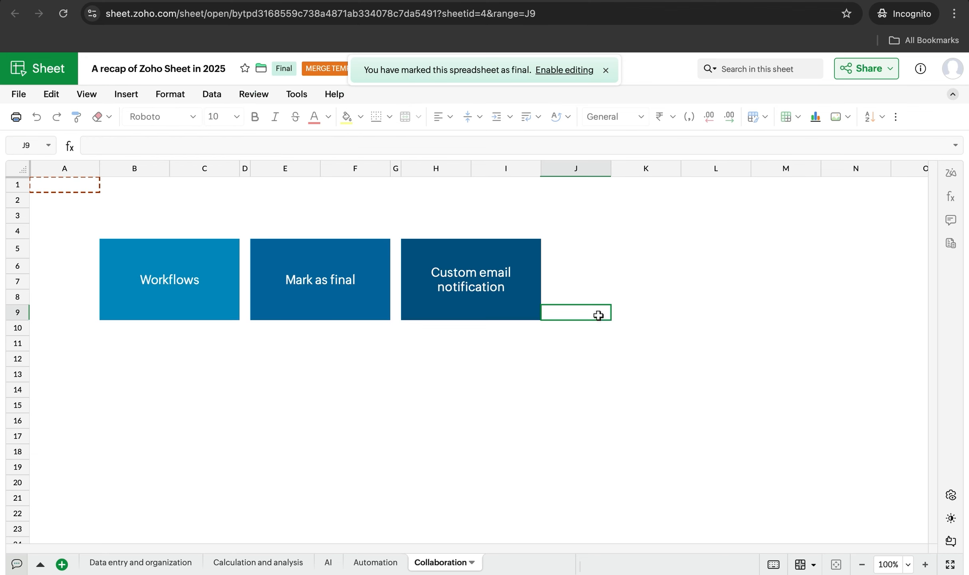
click(216, 96)
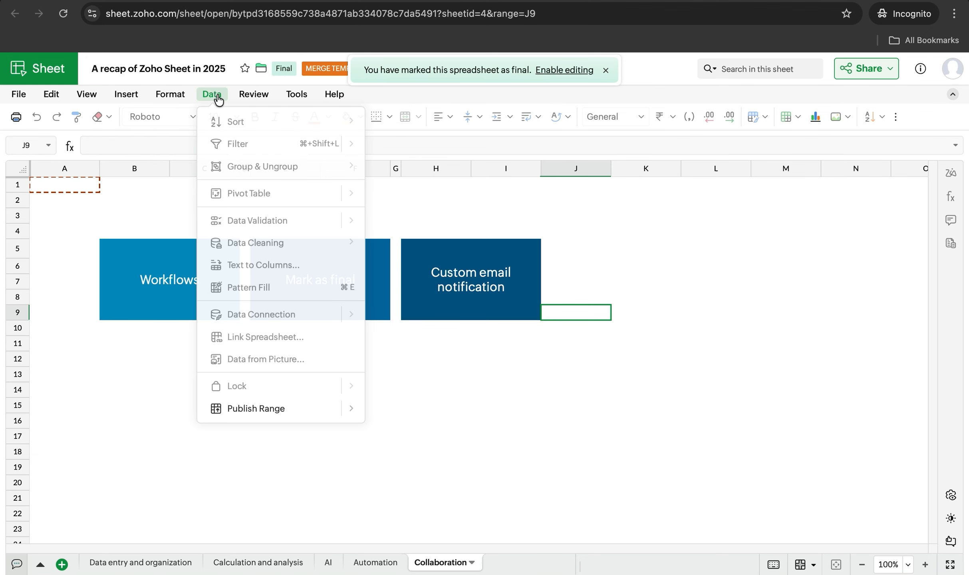
mouse_move(171, 96)
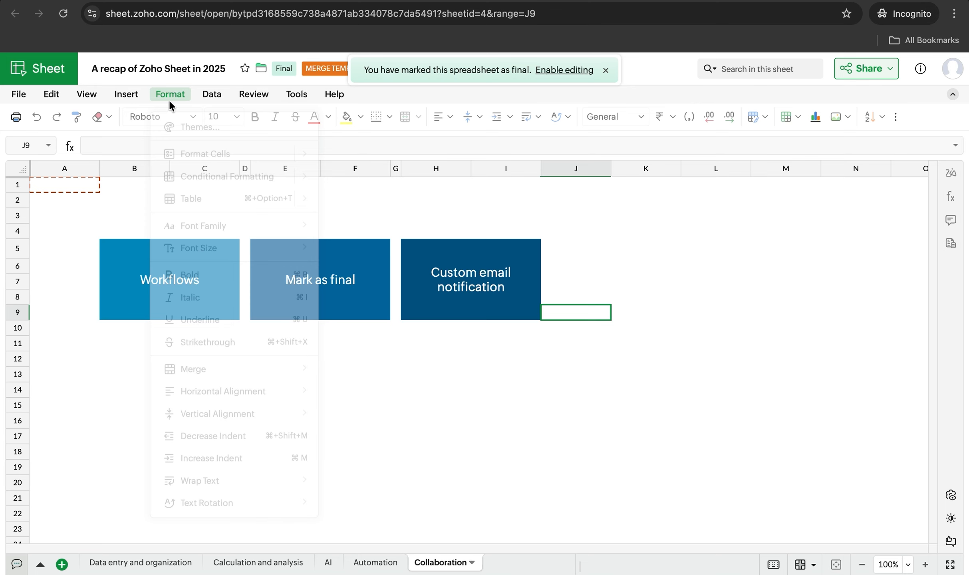
click(500, 199)
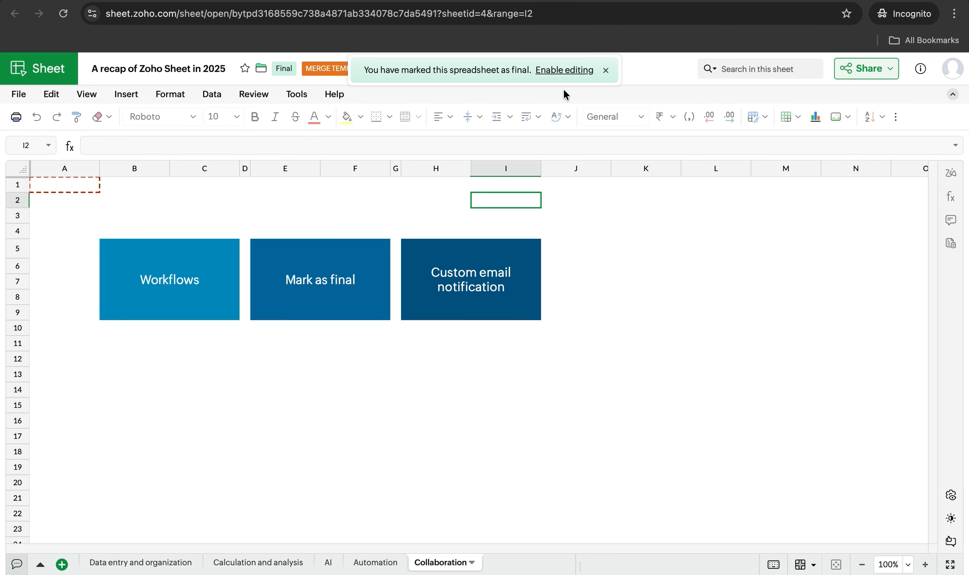
Enable editing again for the spreadsheet marked as final
click(558, 74)
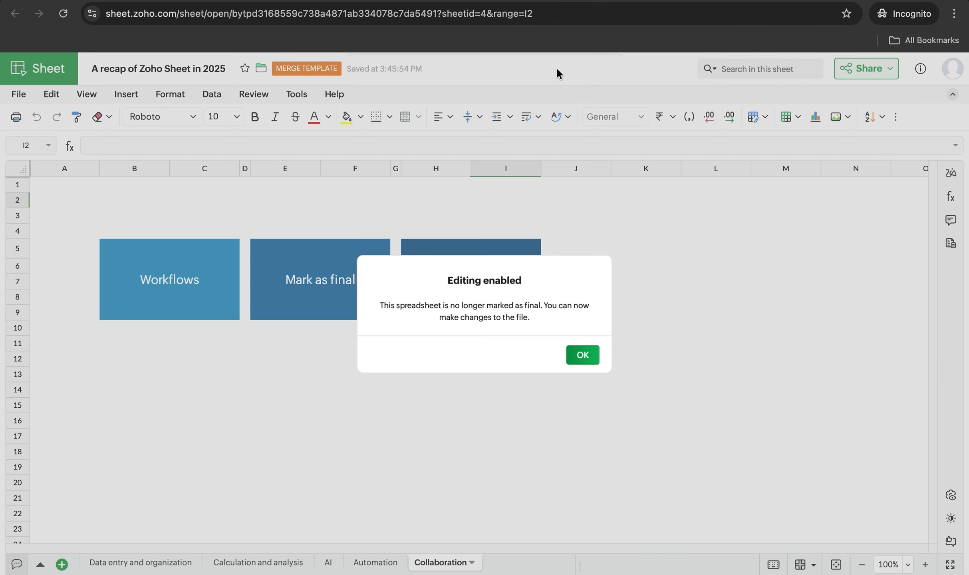
click(596, 358)
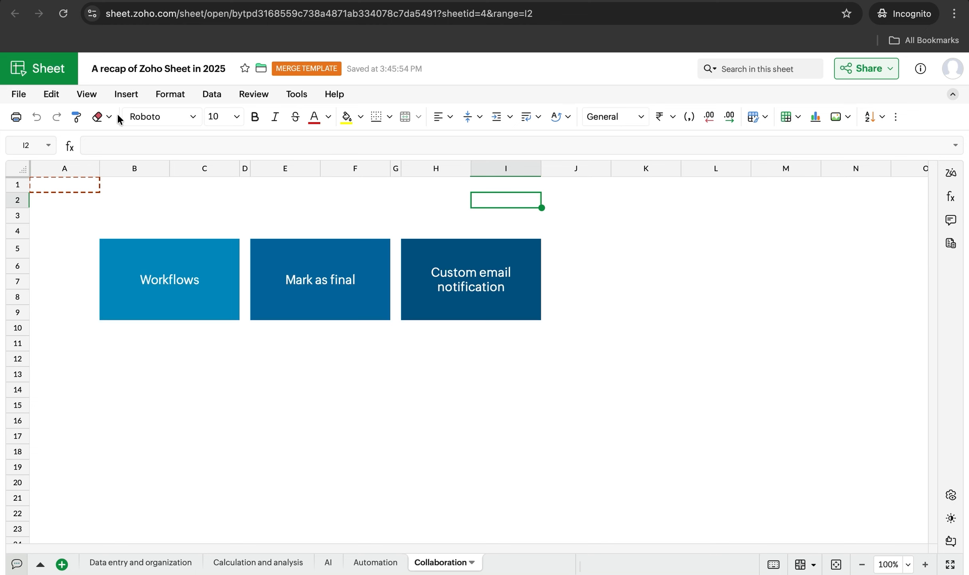
In the email notification settings, choose instant notifications only for comments where I've participated or been mentioned
click(128, 95)
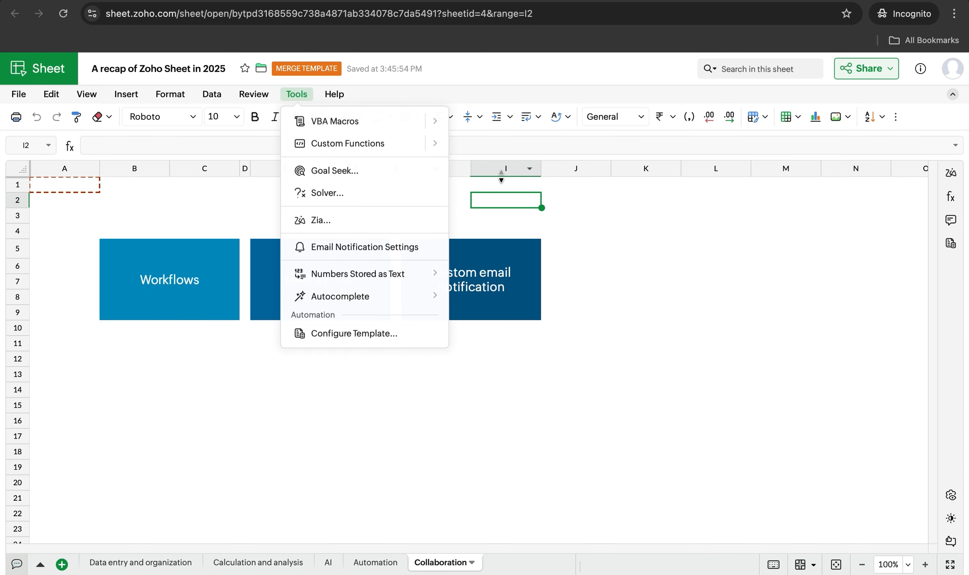
click(553, 259)
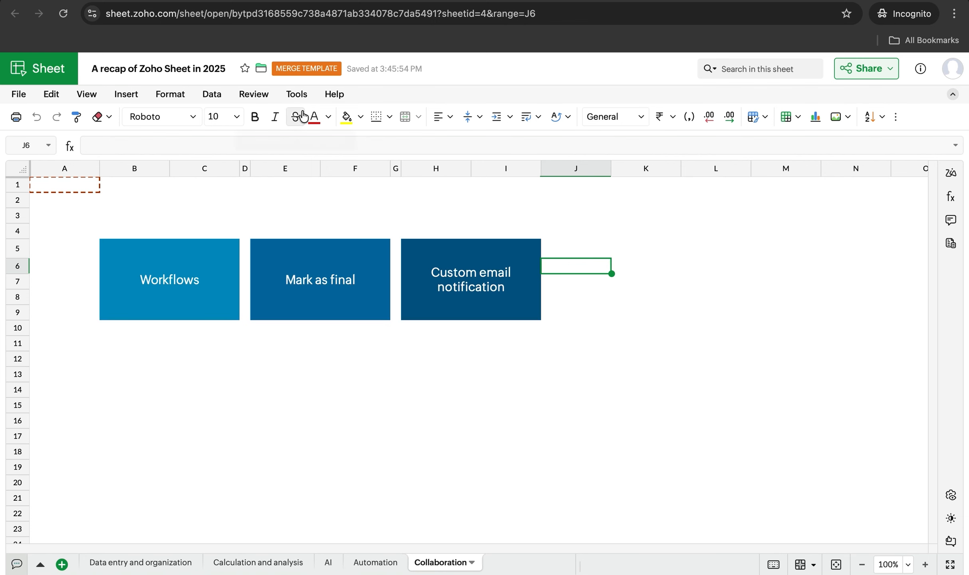
click(296, 94)
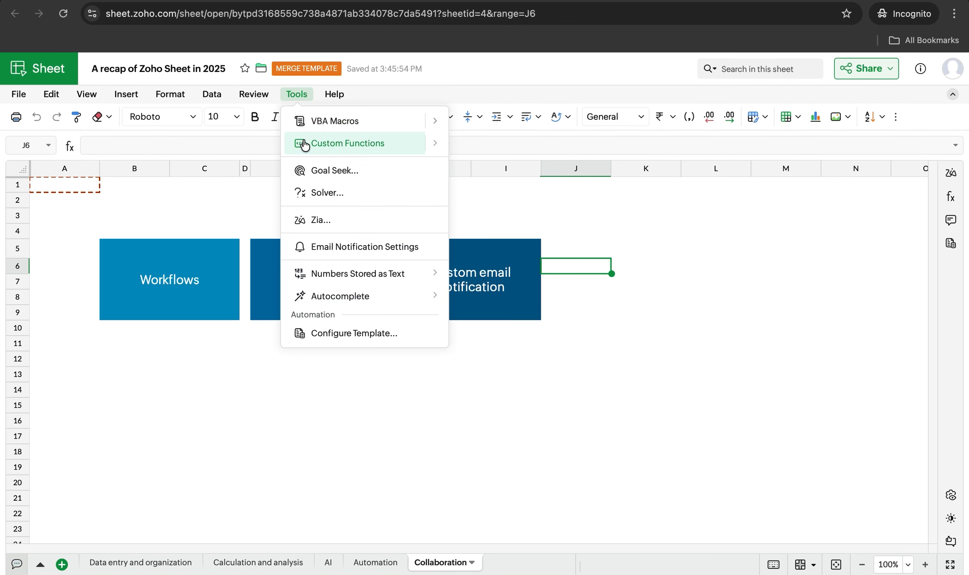
click(330, 247)
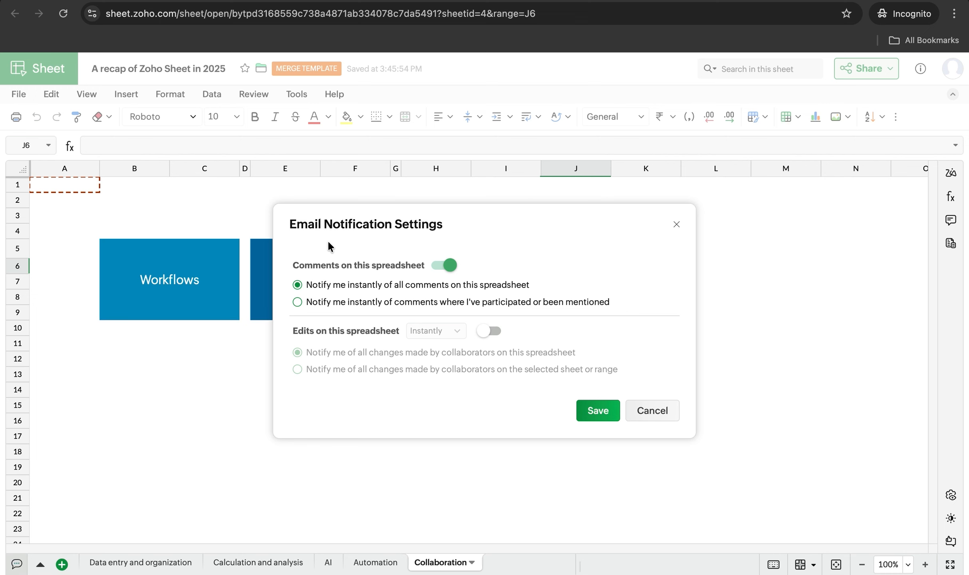
click(297, 302)
Turn on instant edit notifications for collaborators' changes in the range Collaboration.K4:M21 and save the notification settings
click(493, 332)
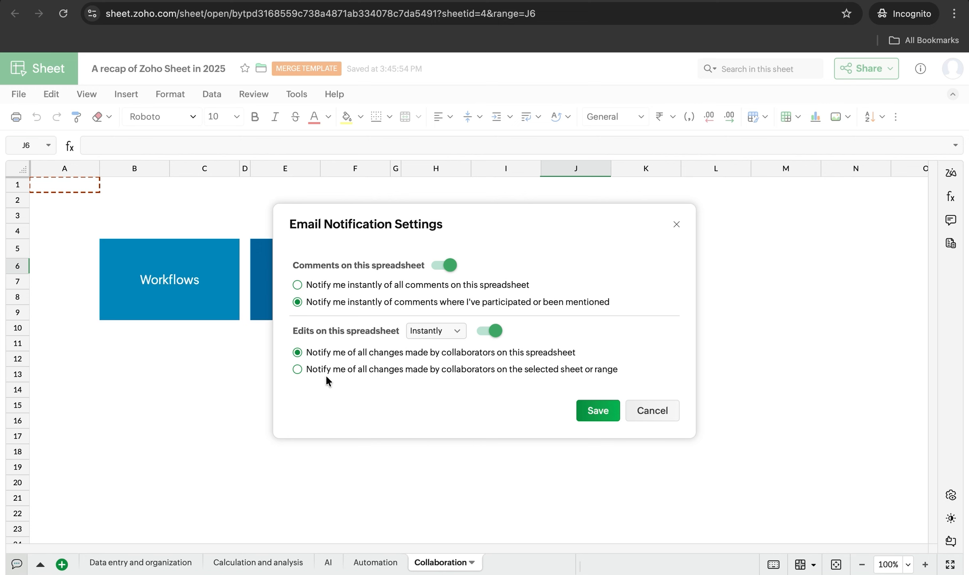
click(297, 370)
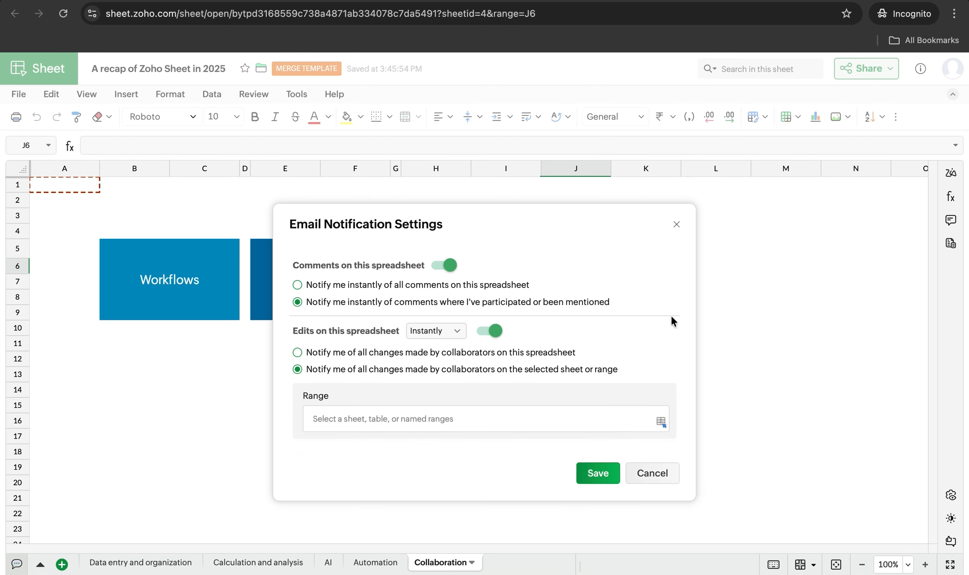
click(661, 422)
drag(616, 226, 815, 501)
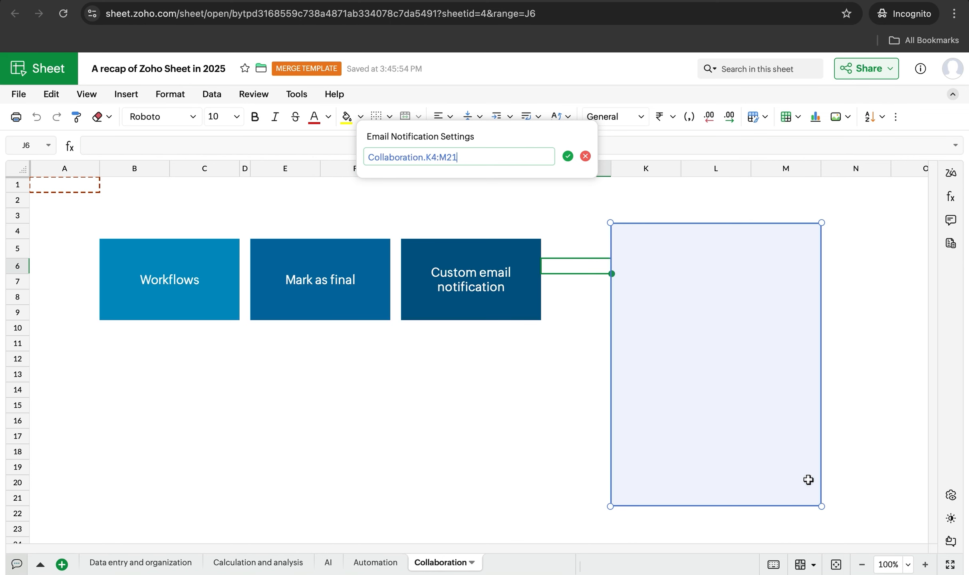
click(567, 157)
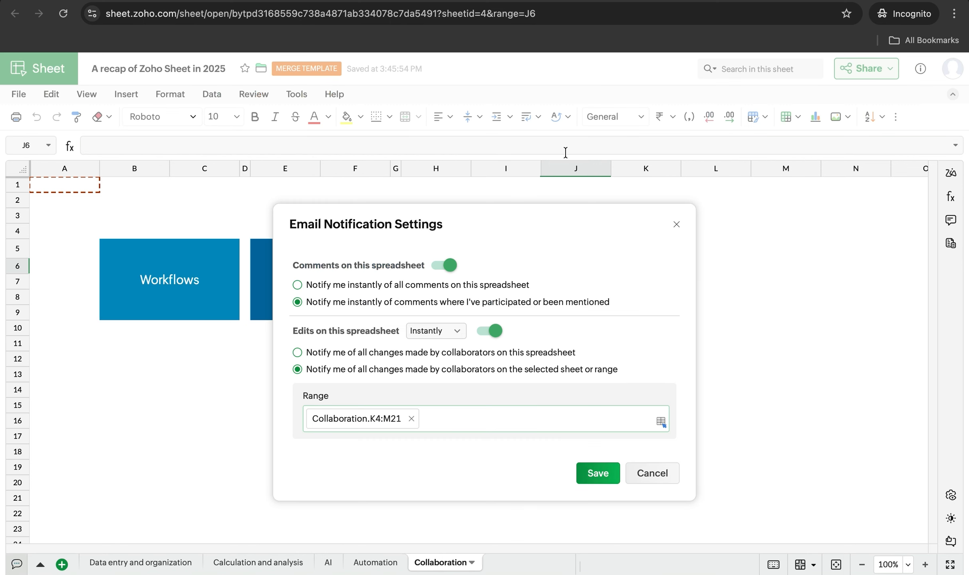
click(587, 471)
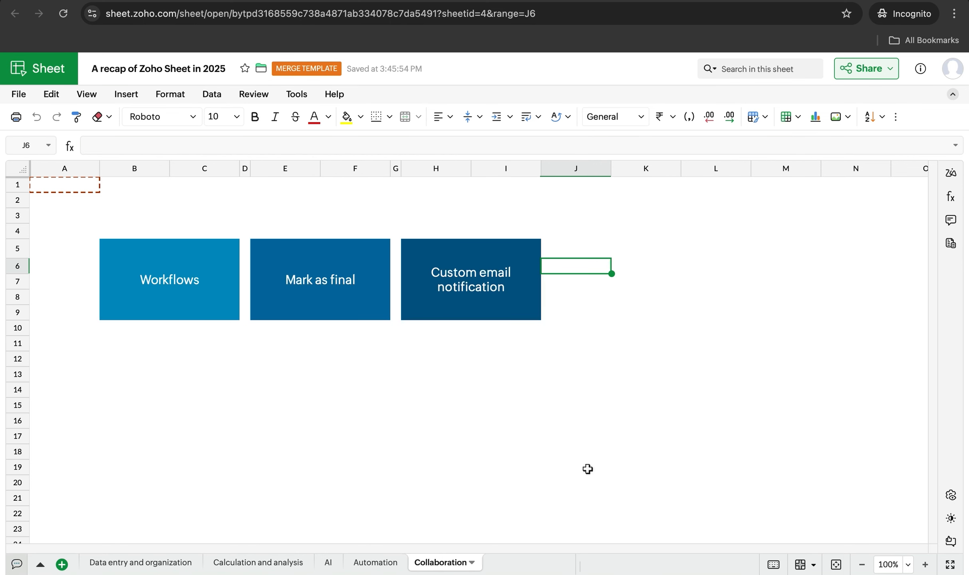